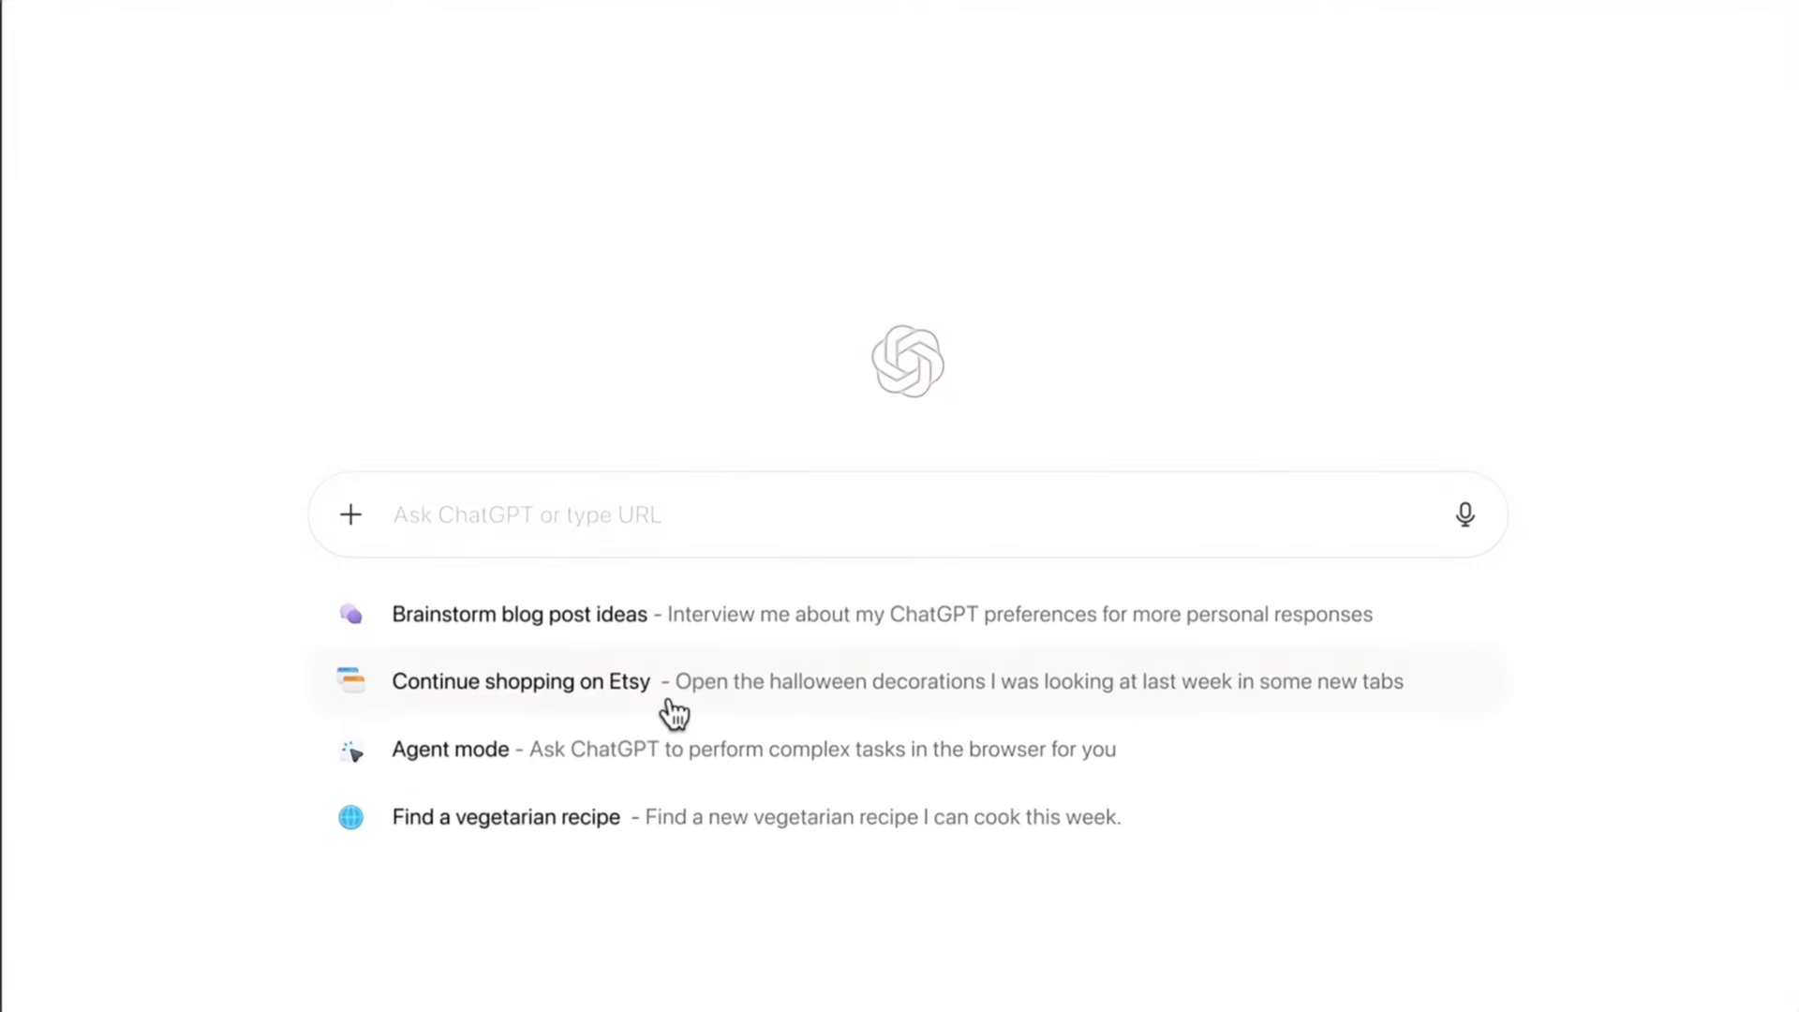
Run the suggested prompt to continue shopping on Etsy for halloween decorations.
left_click(674, 711)
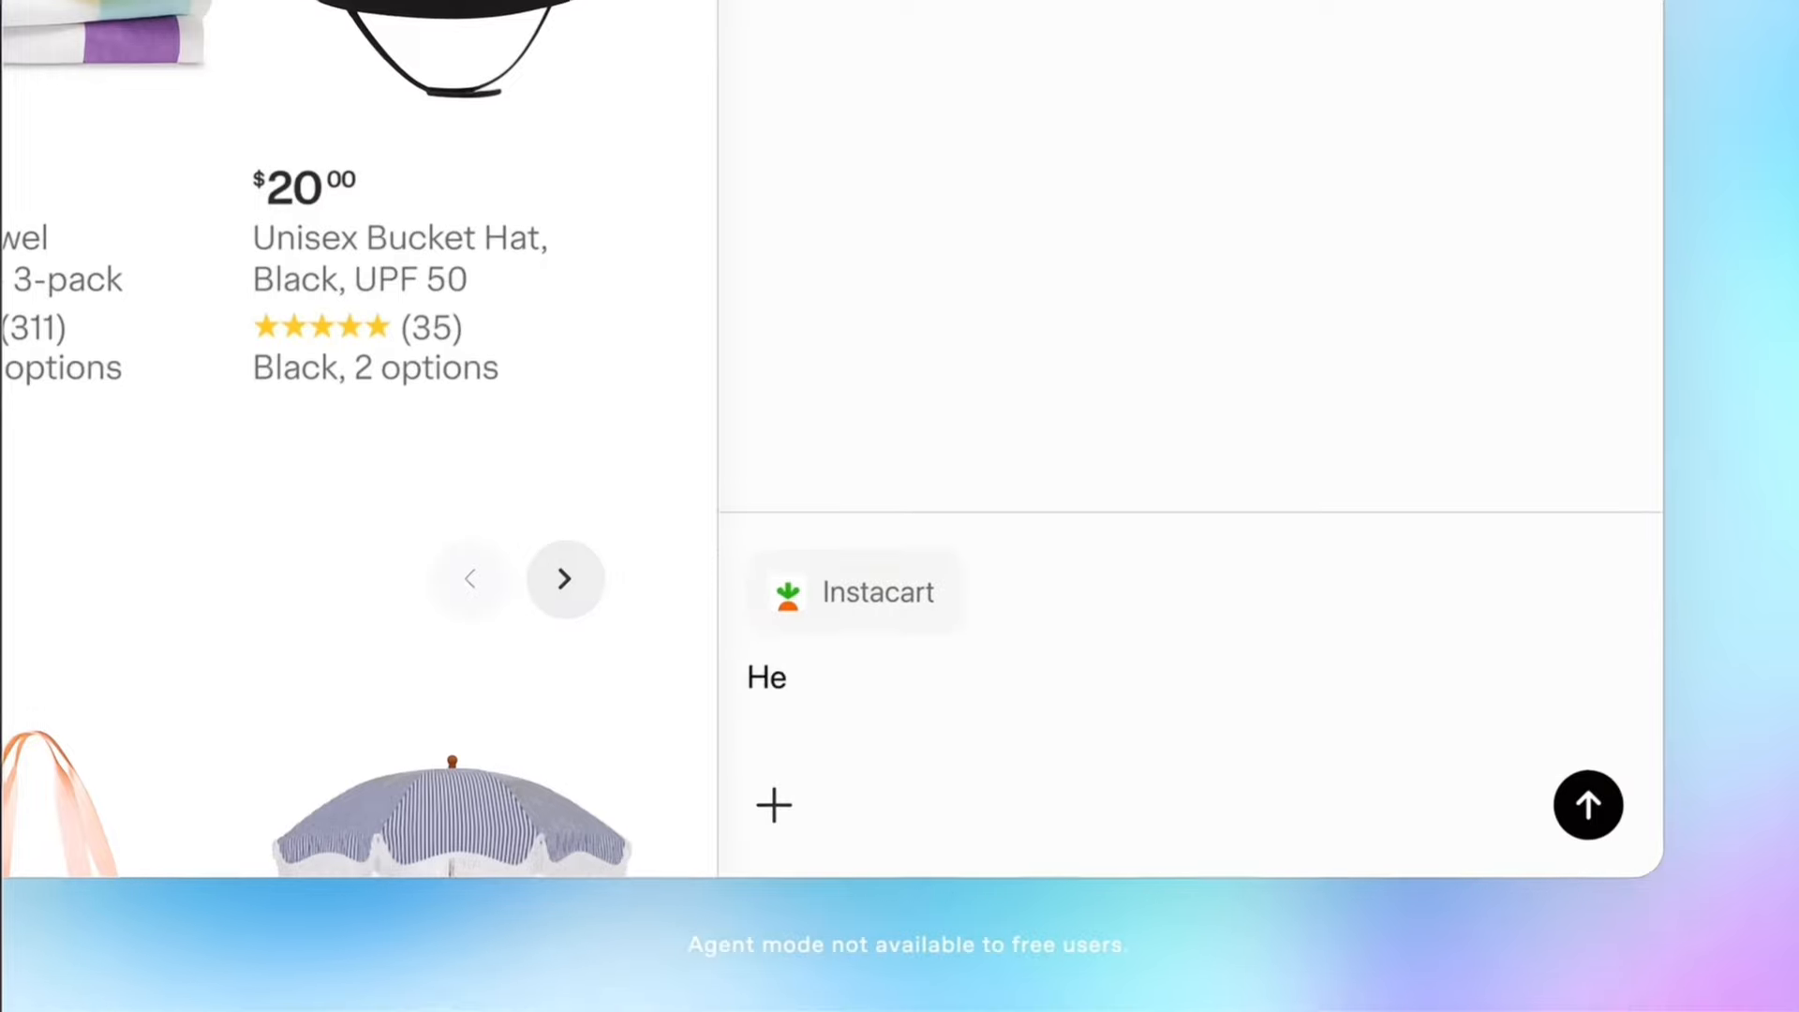
Send the Instacart request "Heading to the beach with the kids tomorrow! Can you grab the usual beach-day stuff?" and let ChatGPT use the browser.
type("ading to the beach with the kids tomorrow! Can you grab the usual beach-day stuff?")
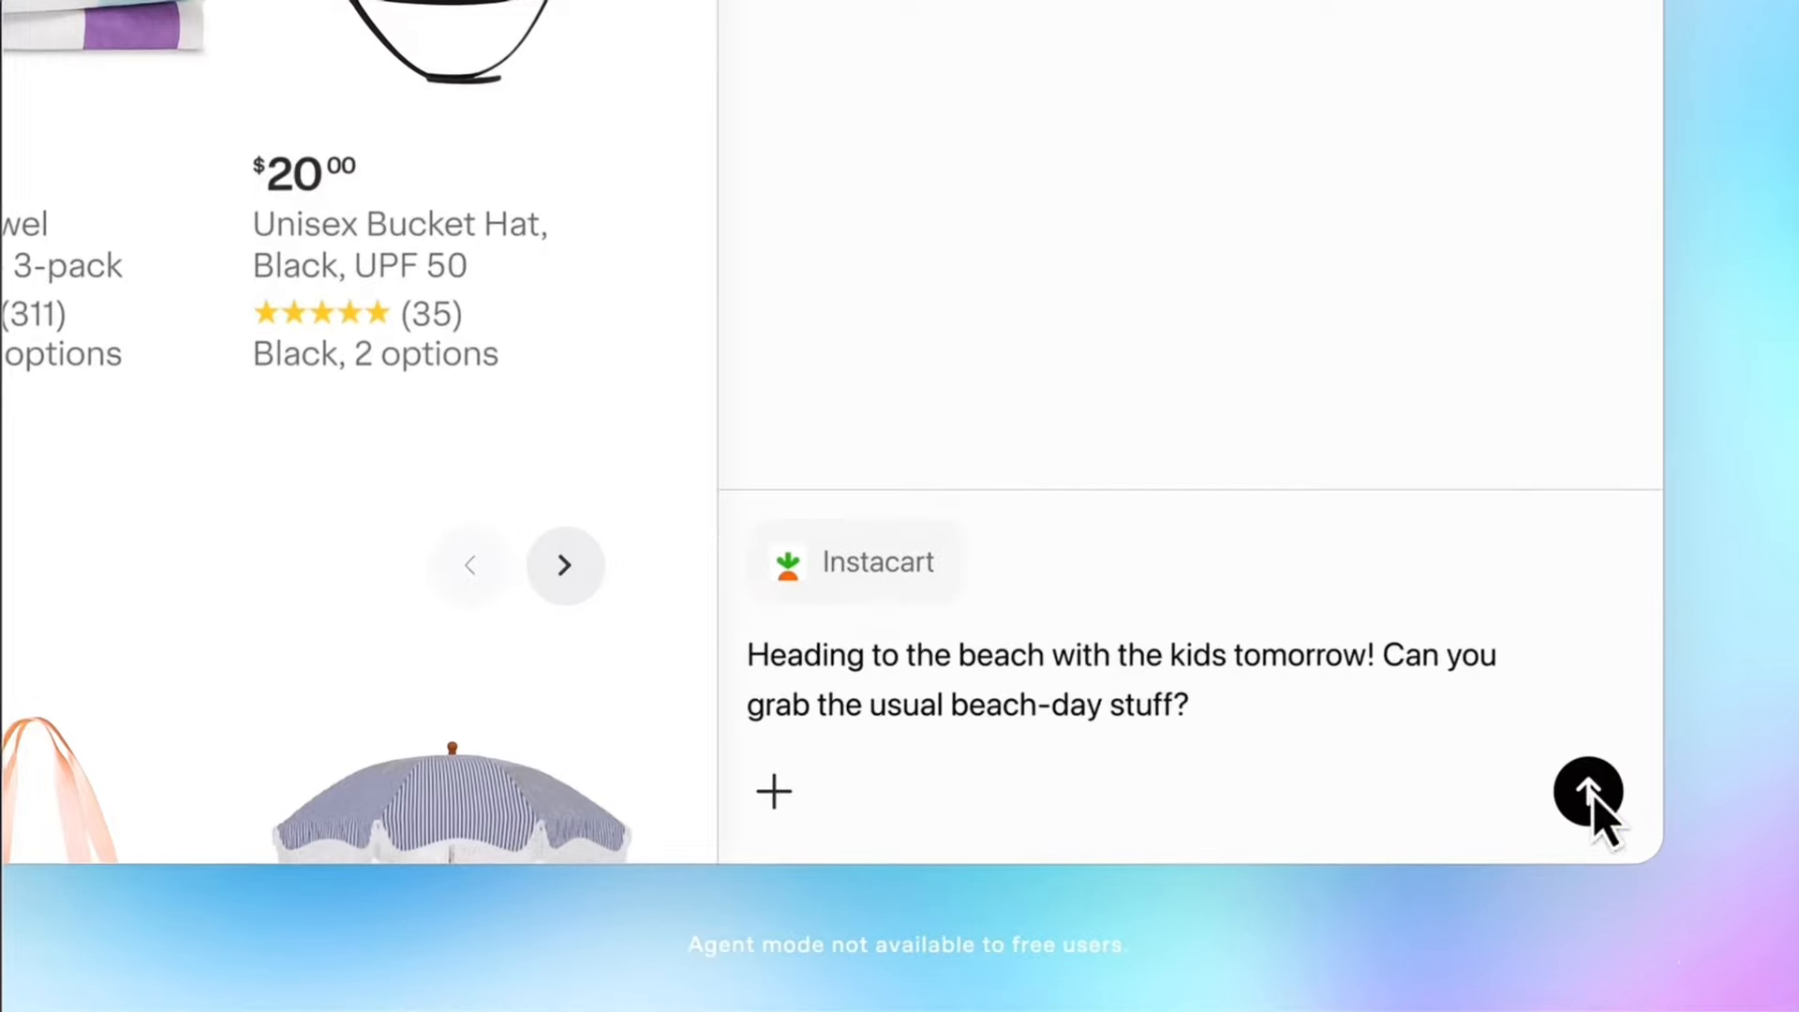
left_click(1590, 792)
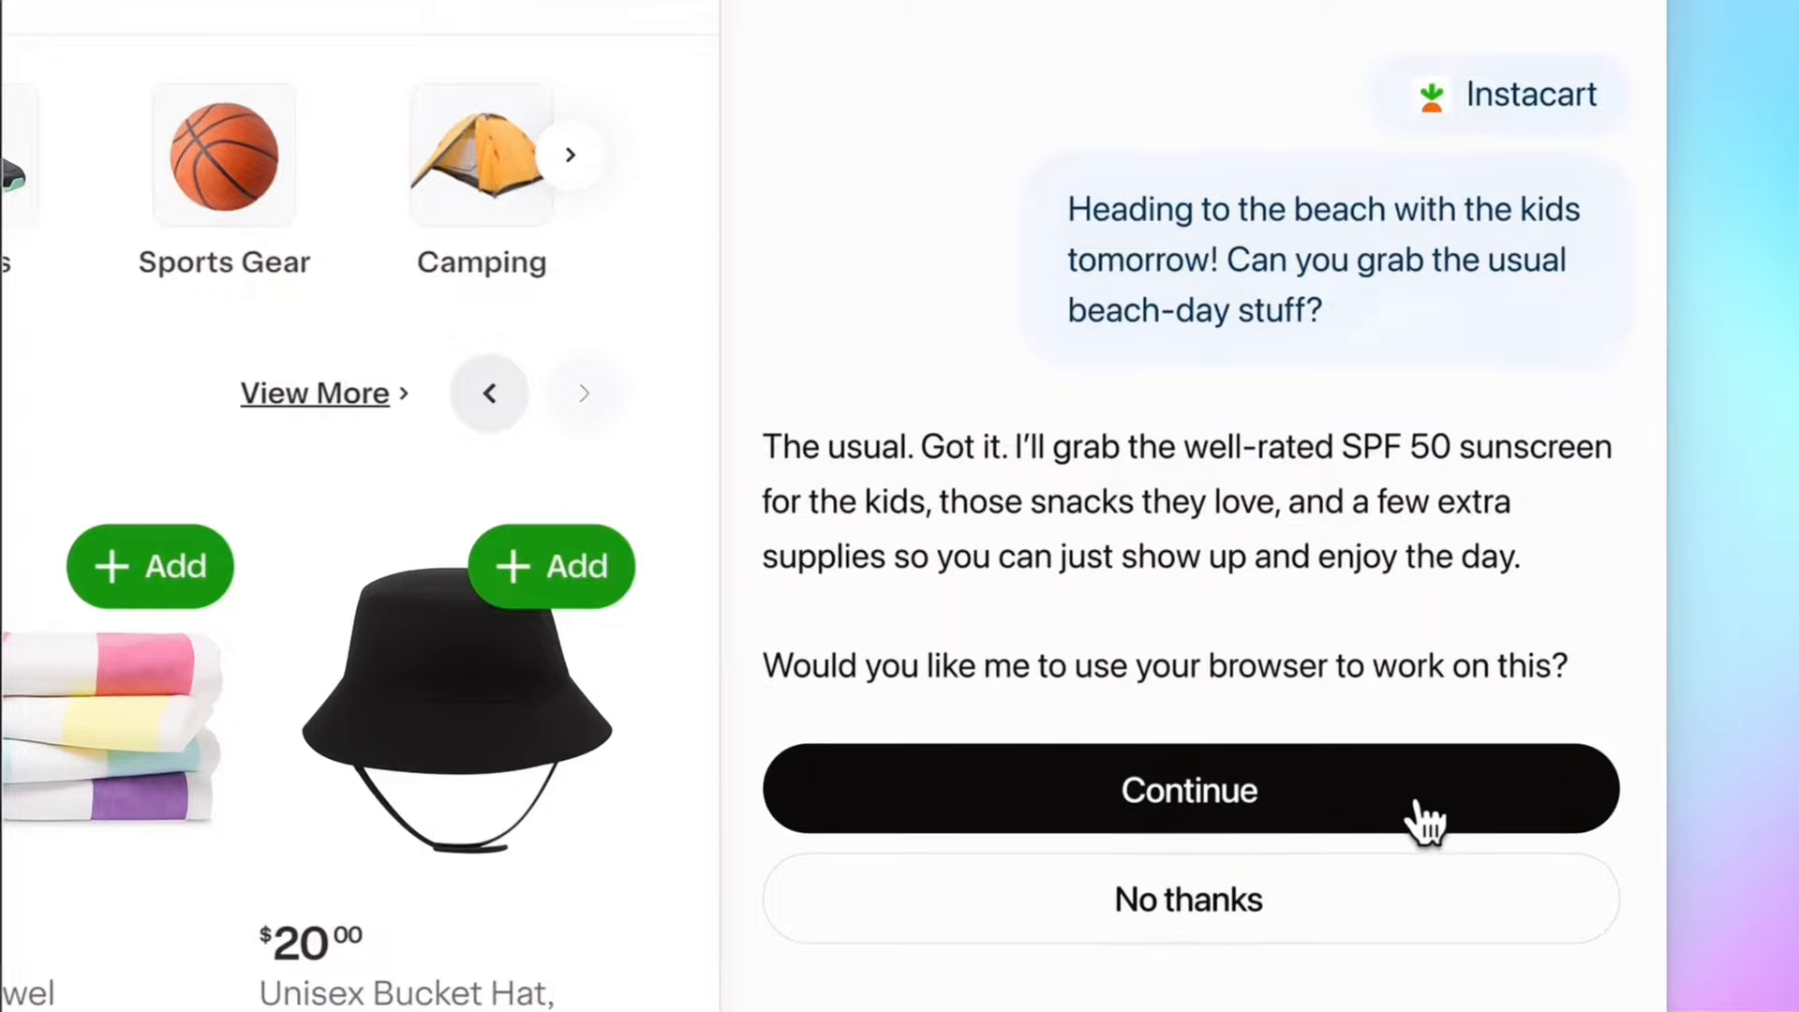
left_click(1420, 818)
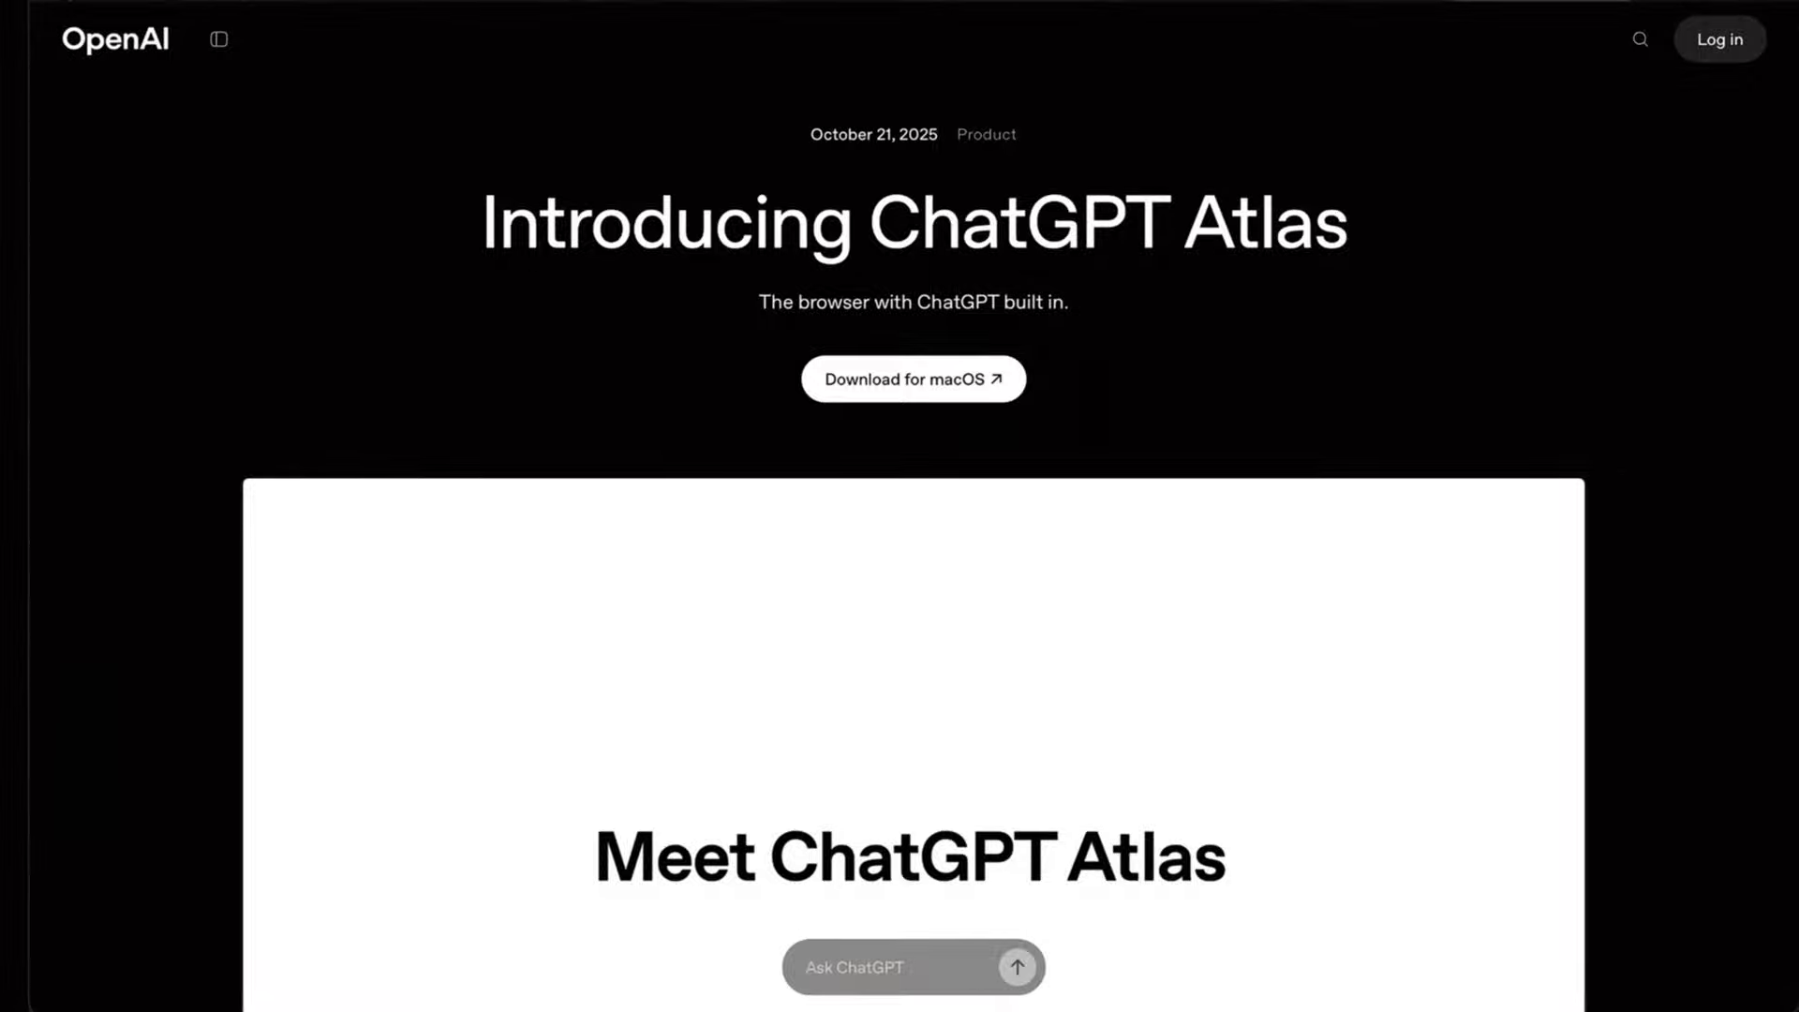
Start the macOS download of ChatGPT Atlas from OpenAI's "Introducing ChatGPT Atlas" page.
scroll(937, 435, "up", 5)
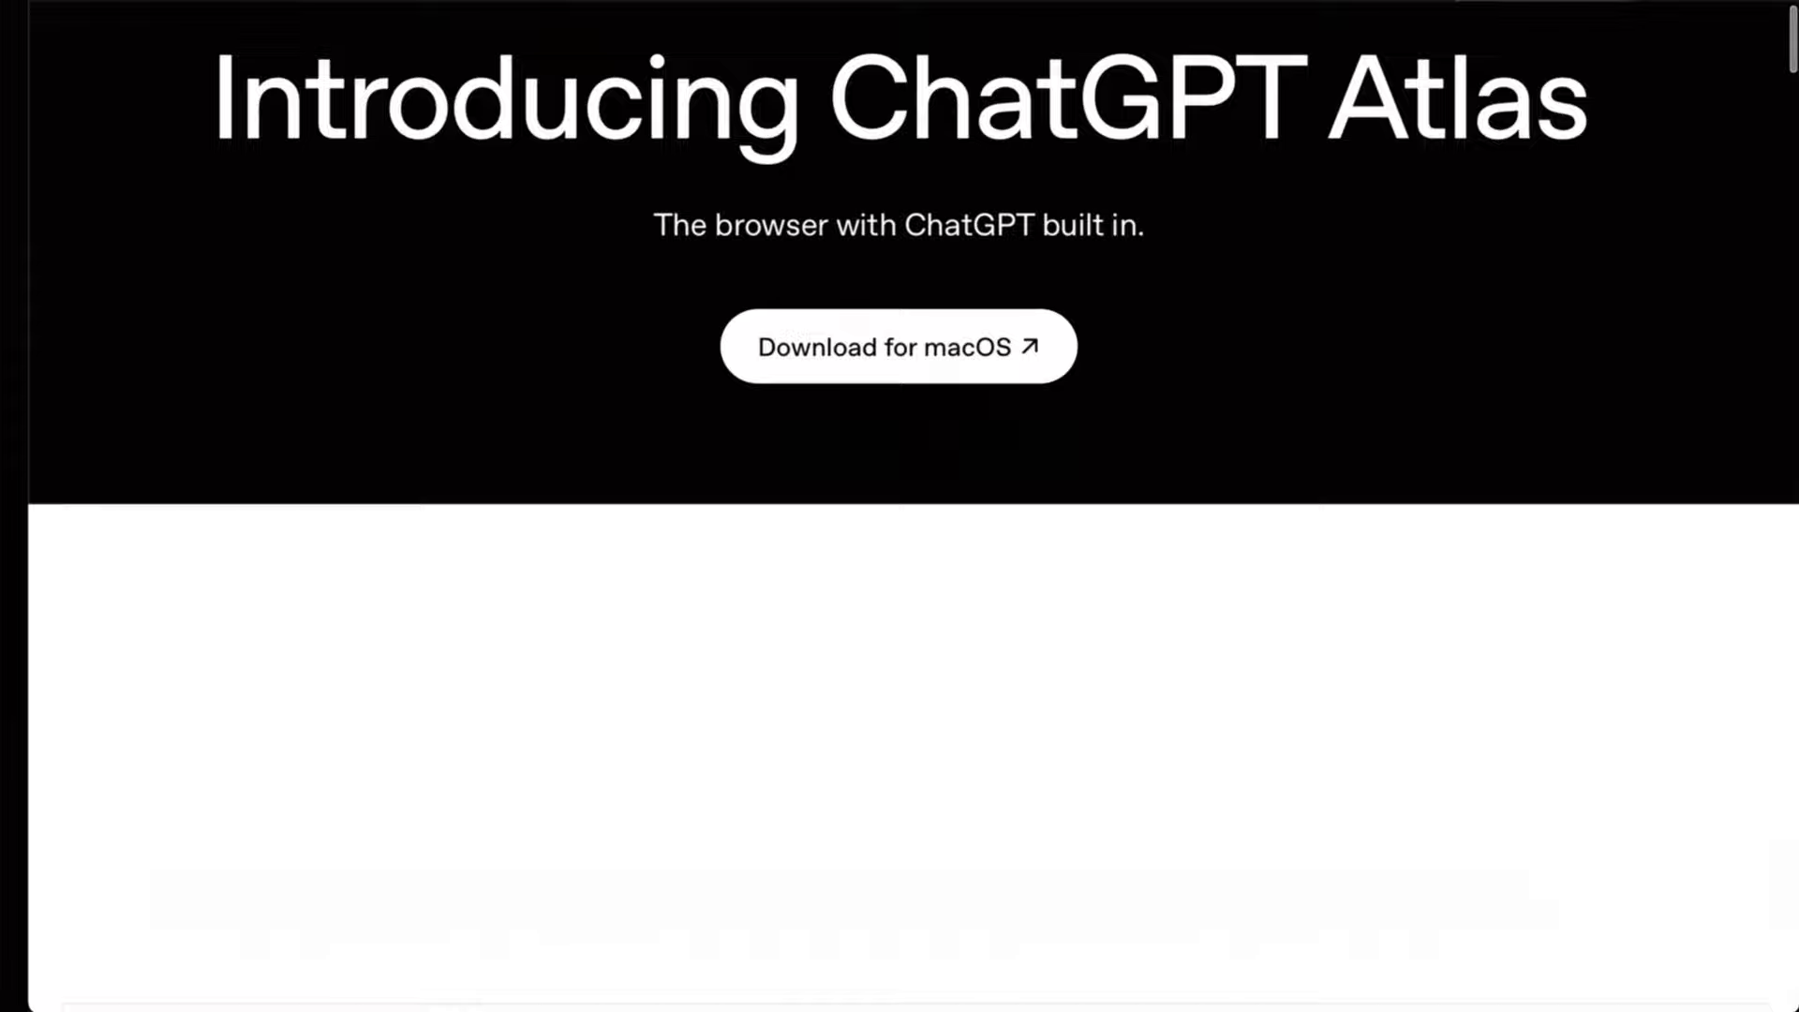
scroll(951, 433, "up", 1)
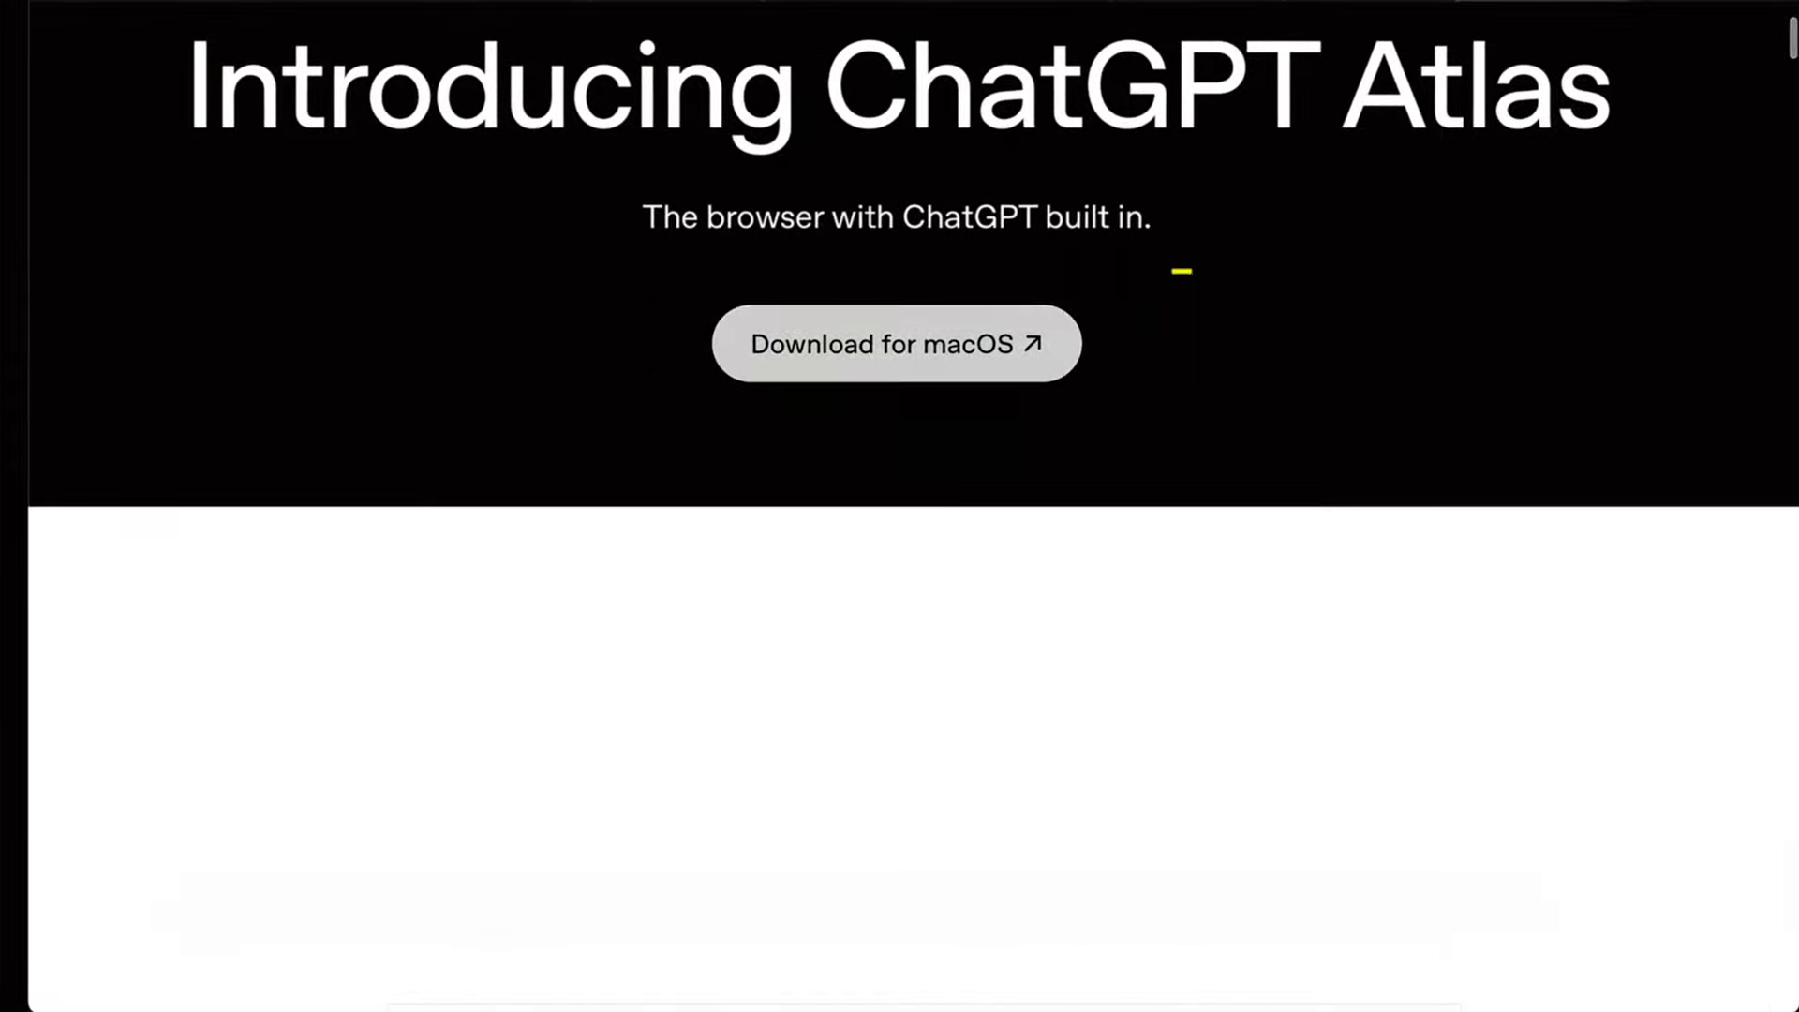
left_click(896, 343)
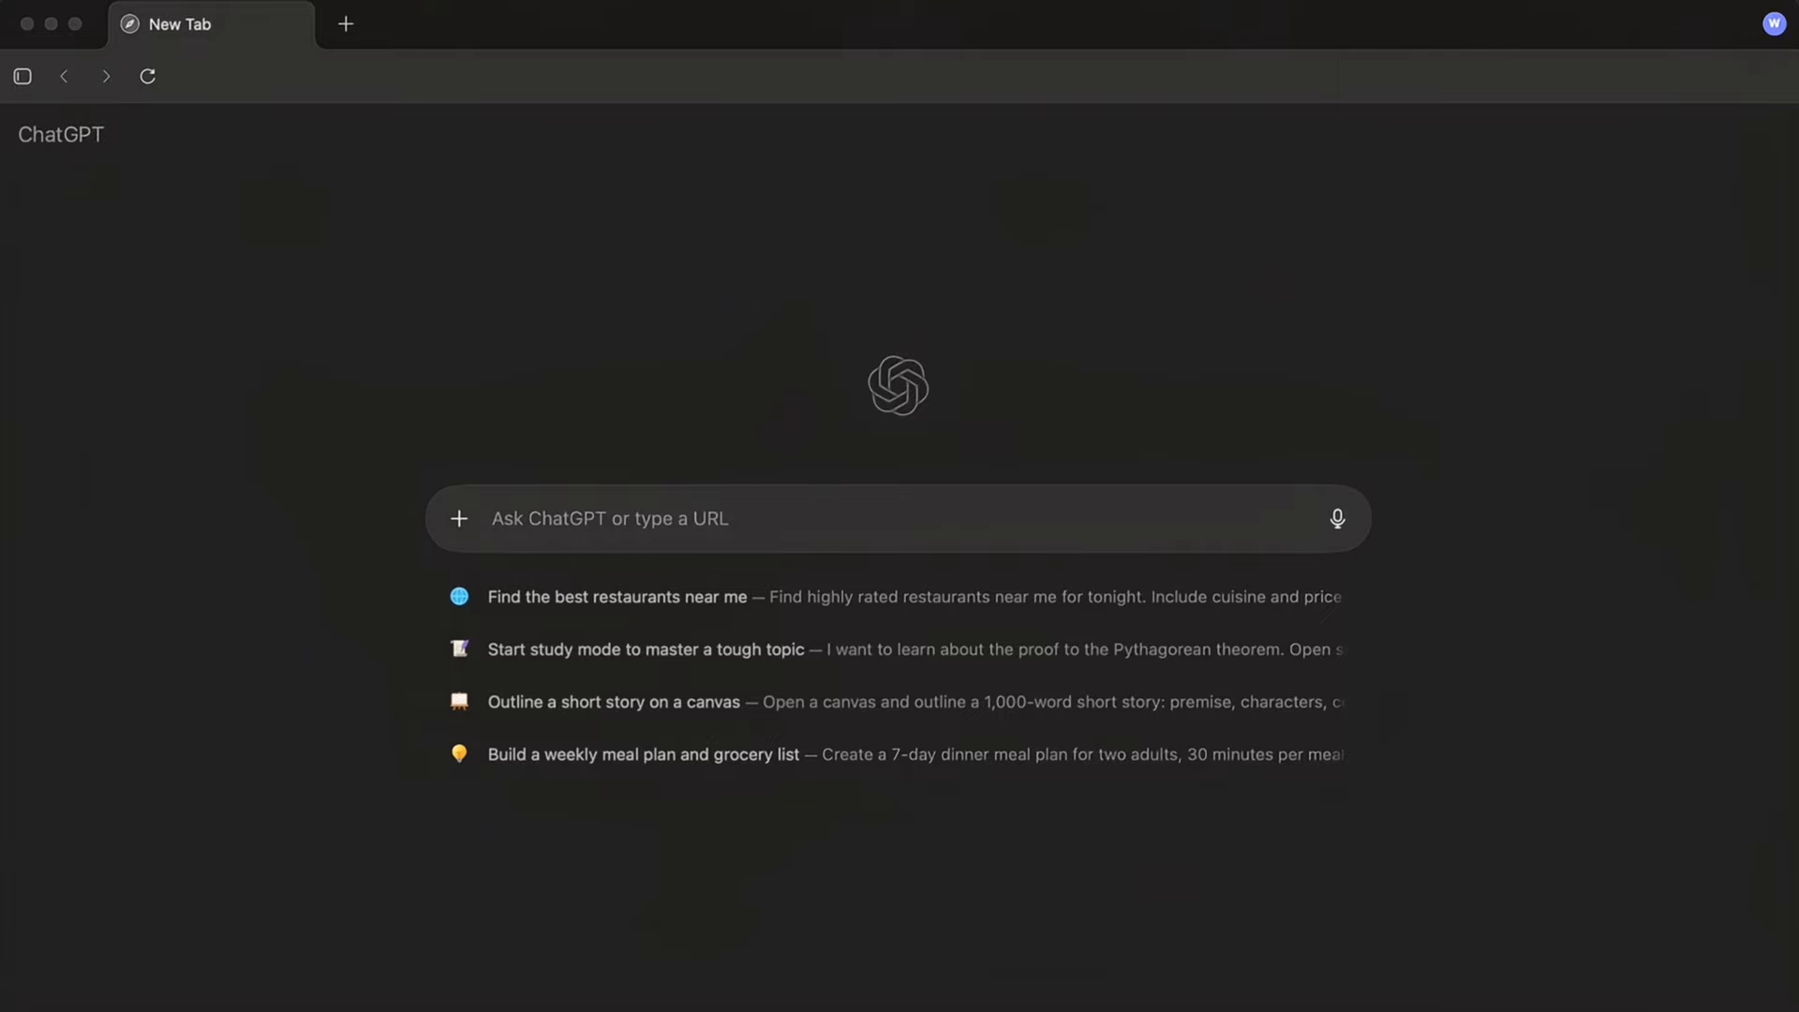
Open the bookmark import in ChatGPT Atlas and select Chrome as a browser to import data from.
left_click(1774, 24)
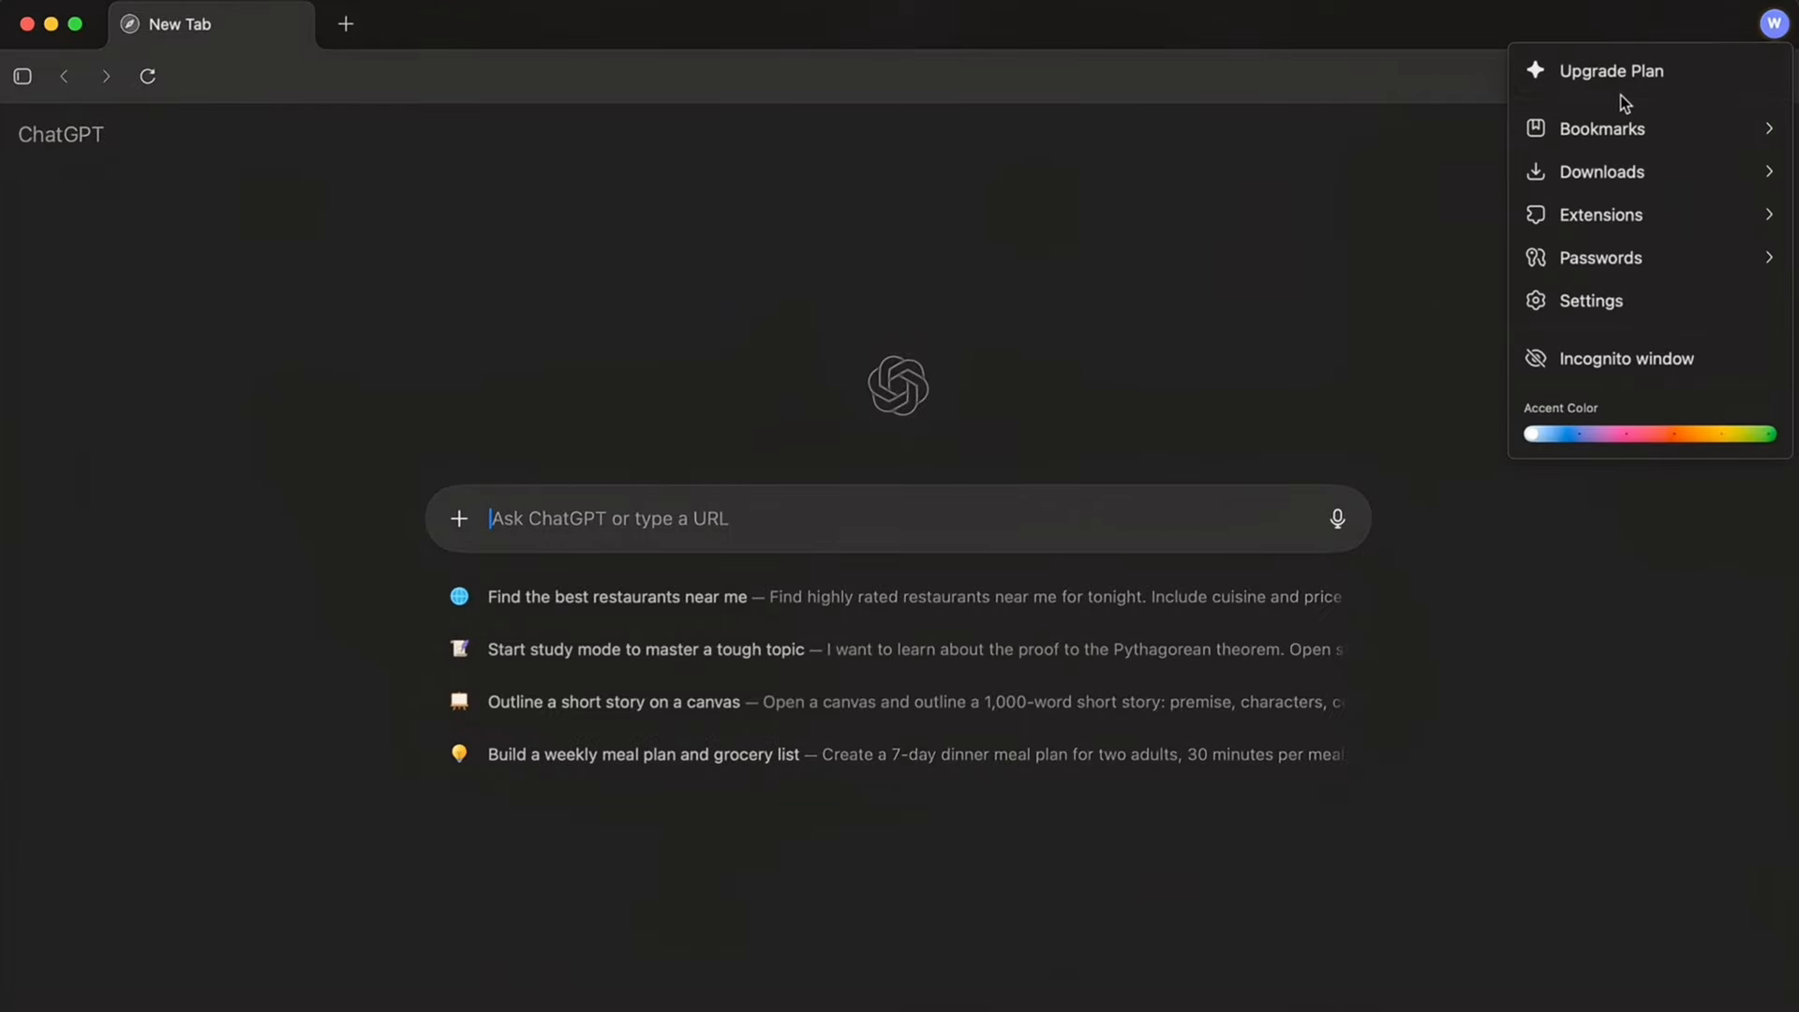
mouse_move(1600, 121)
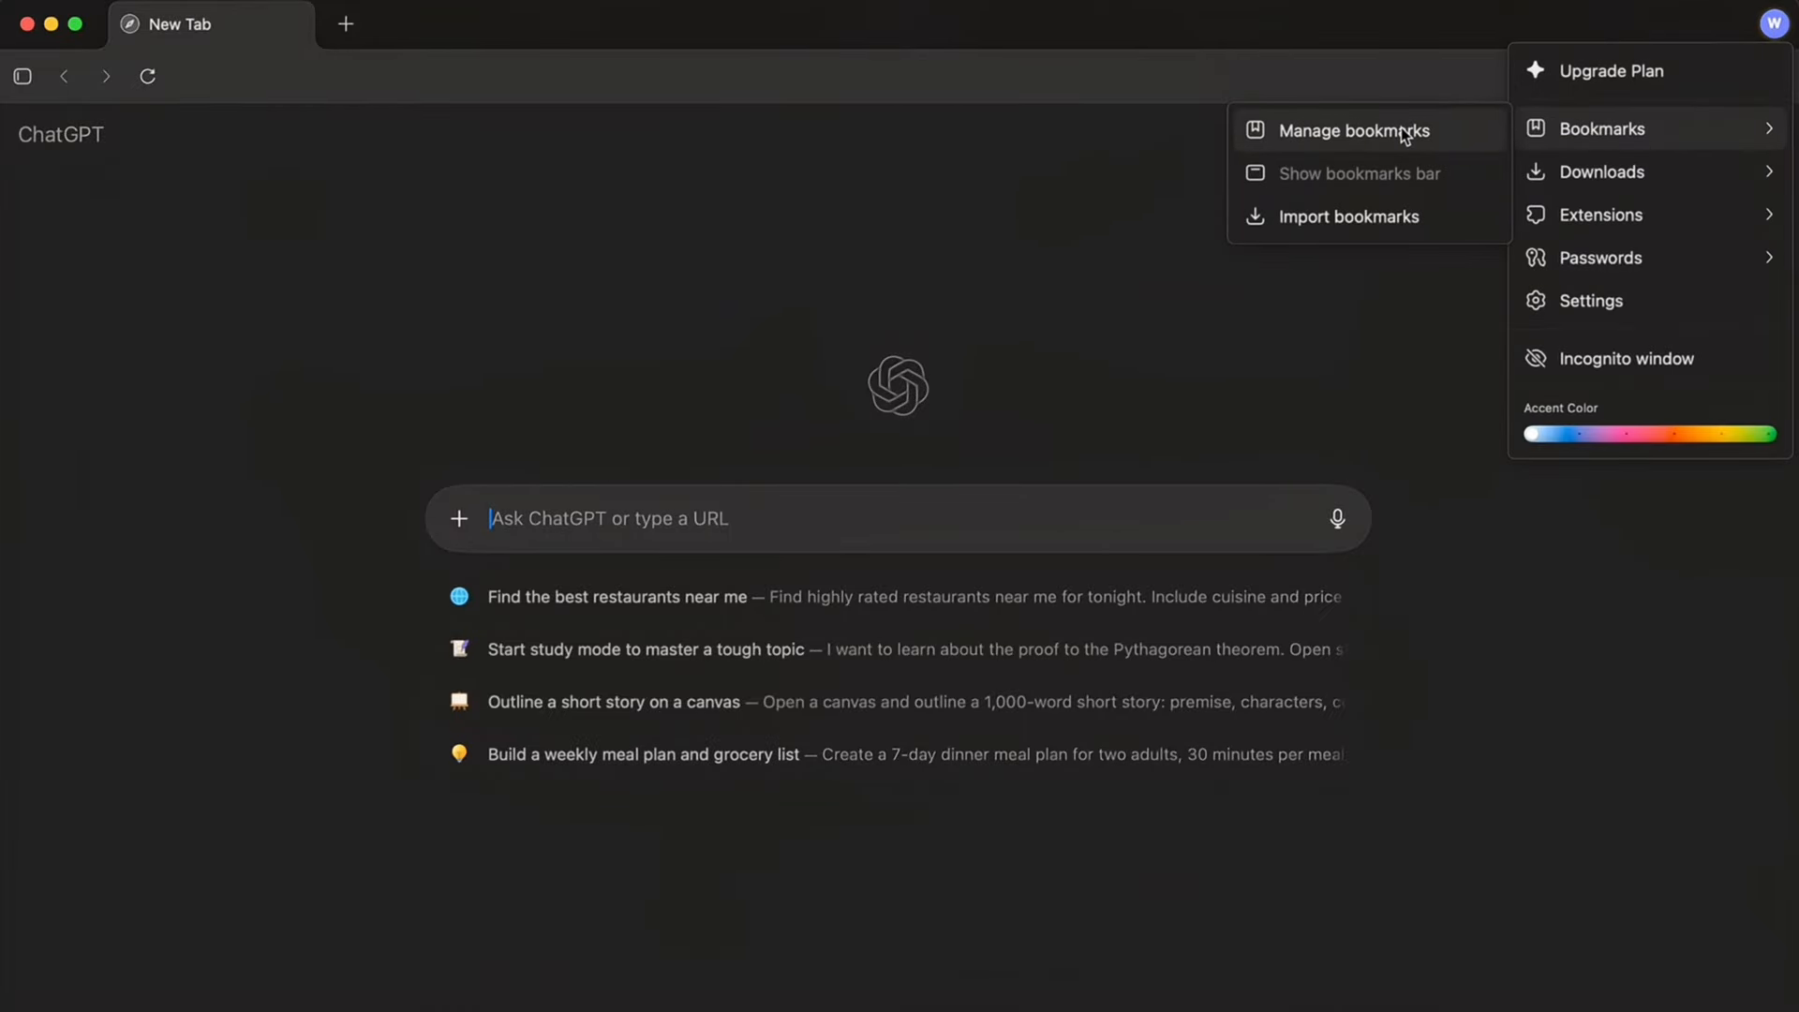
left_click(1395, 218)
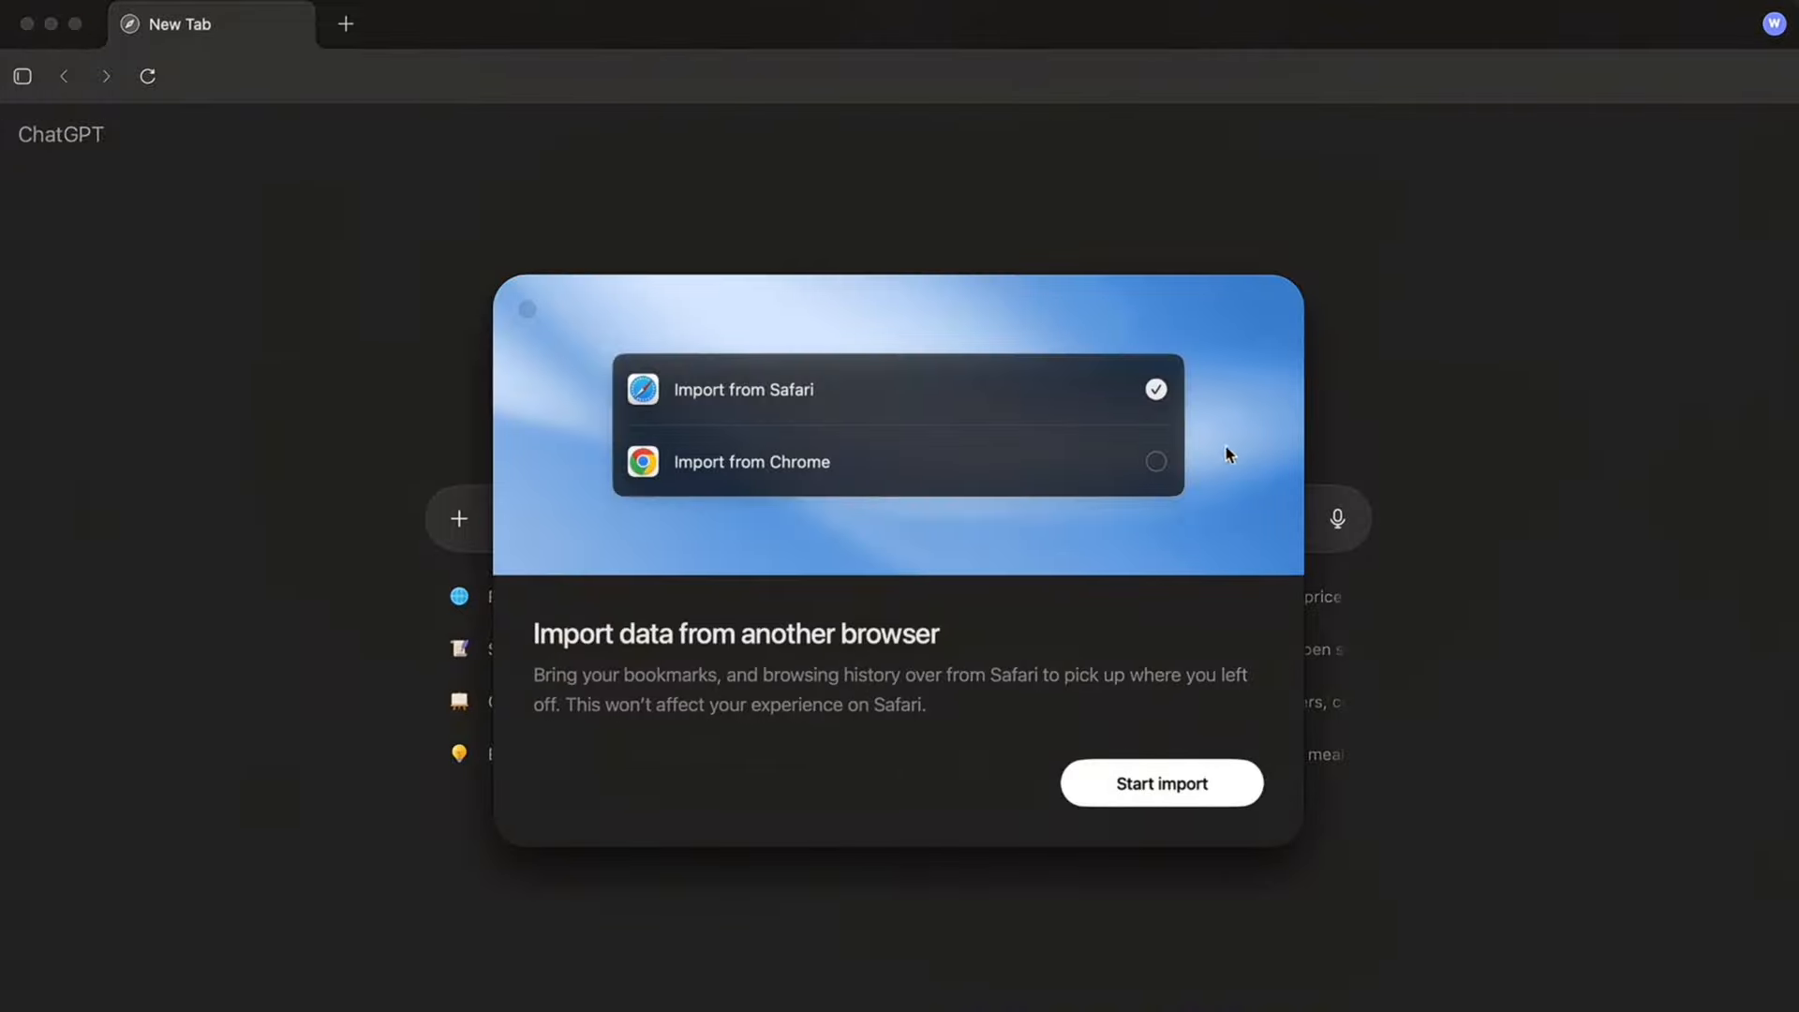
left_click(1154, 463)
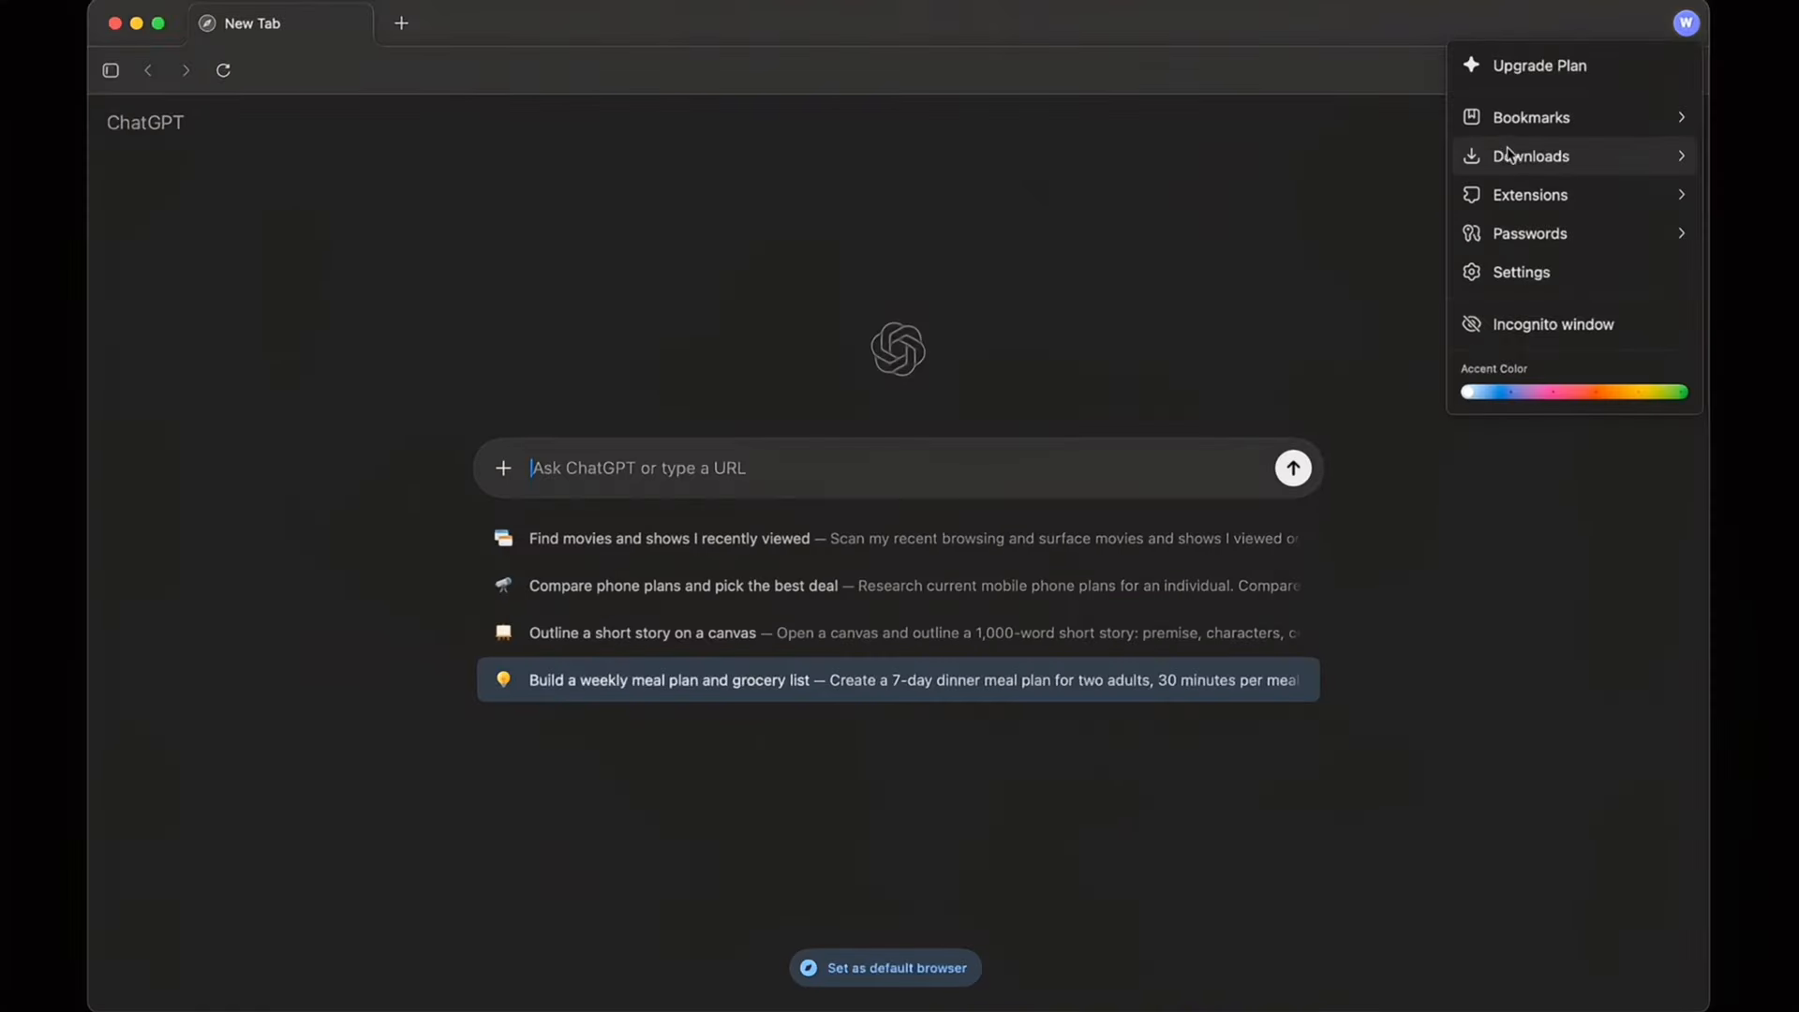
mouse_move(1512, 157)
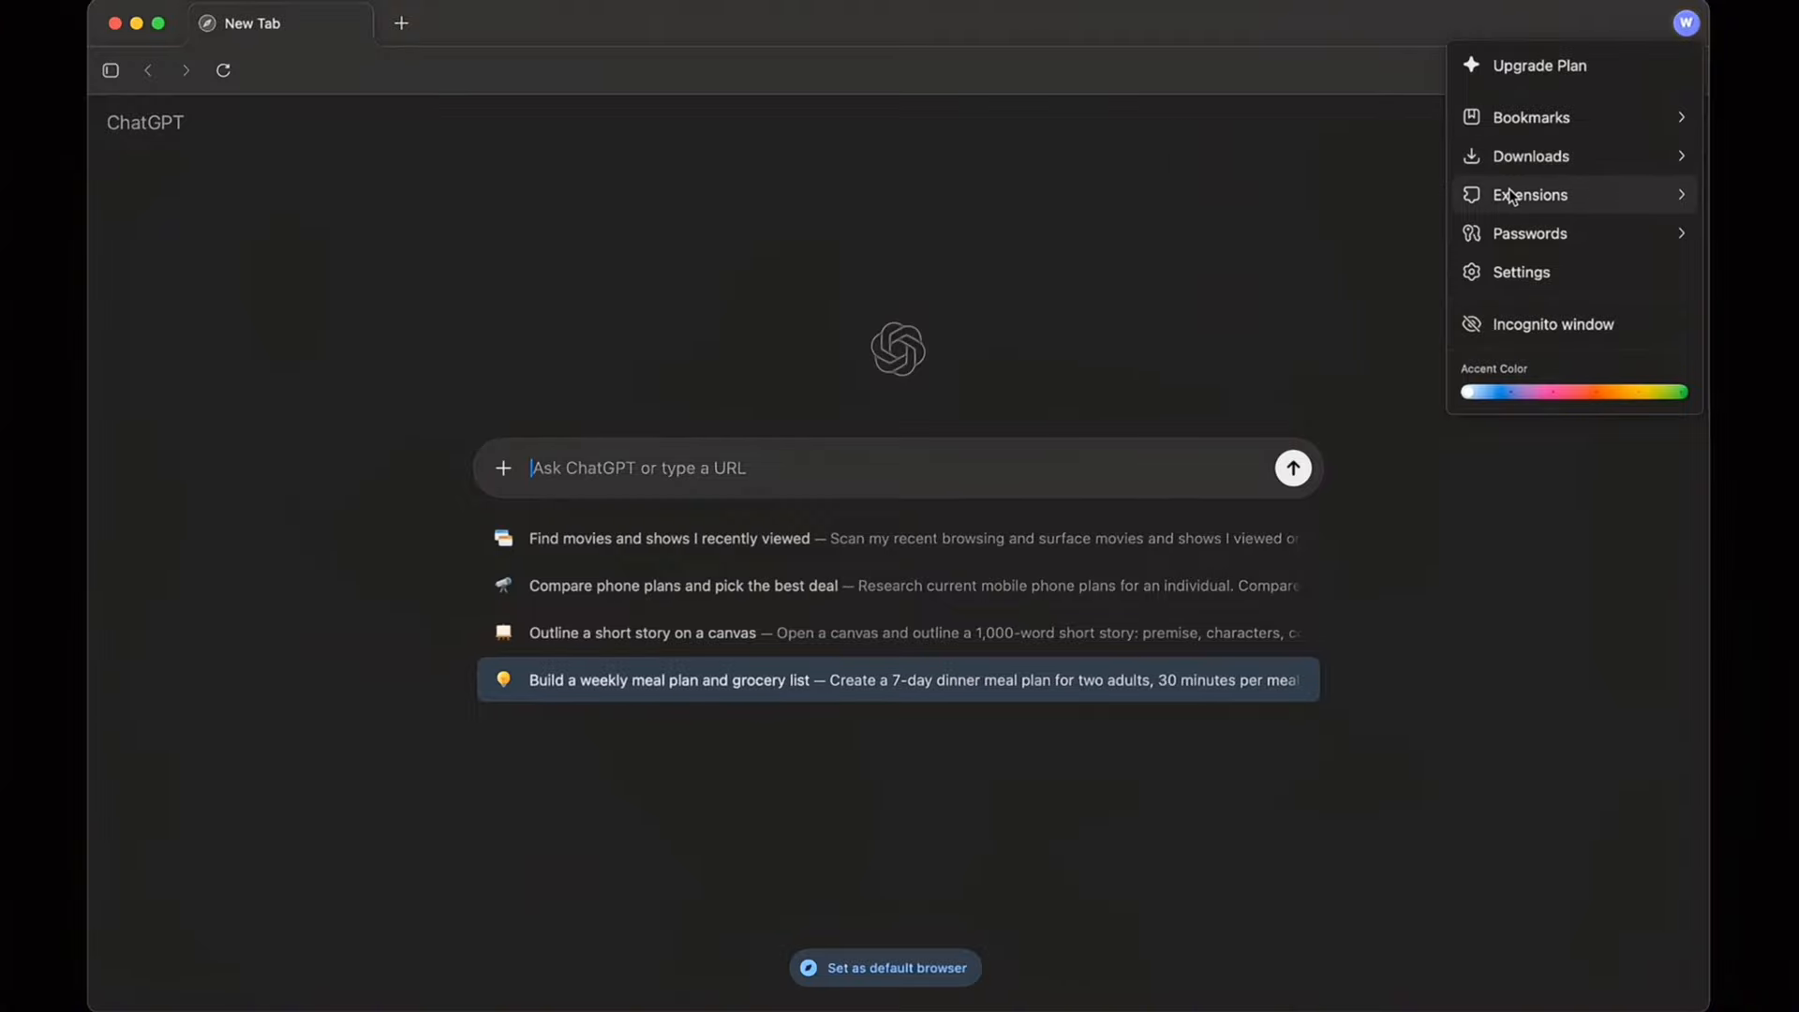
mouse_move(1512, 195)
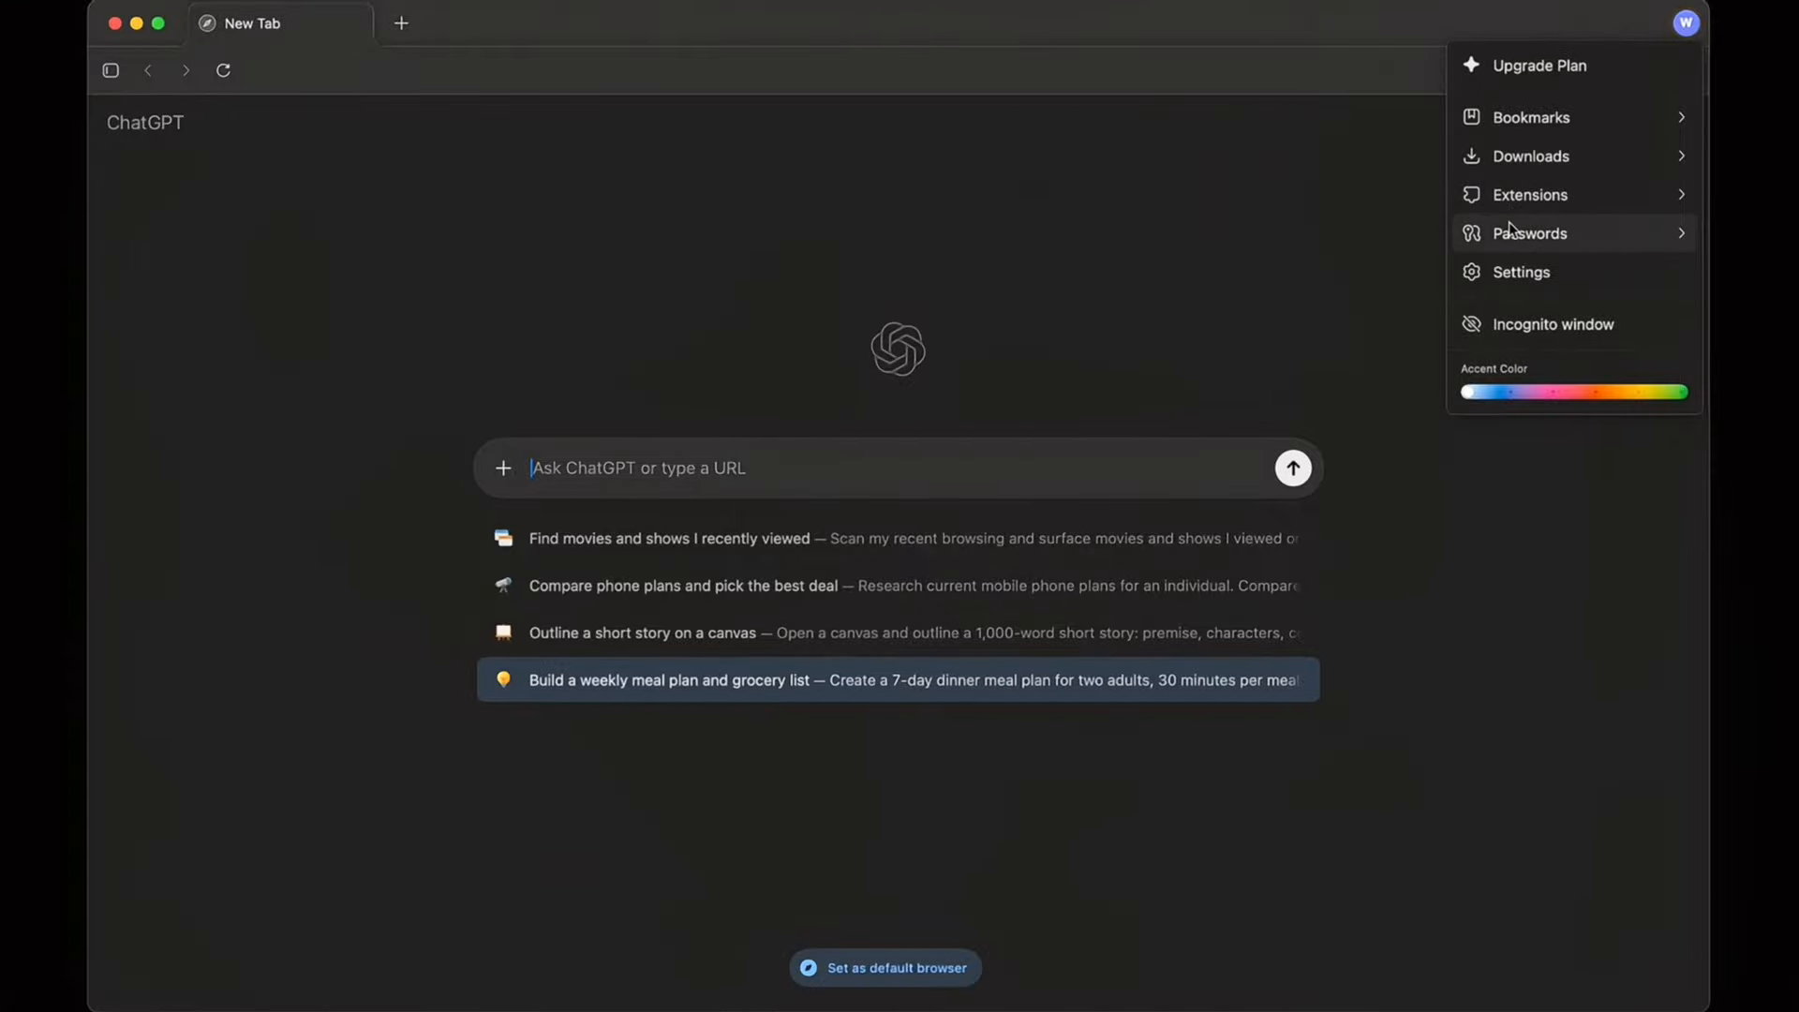
mouse_move(1510, 228)
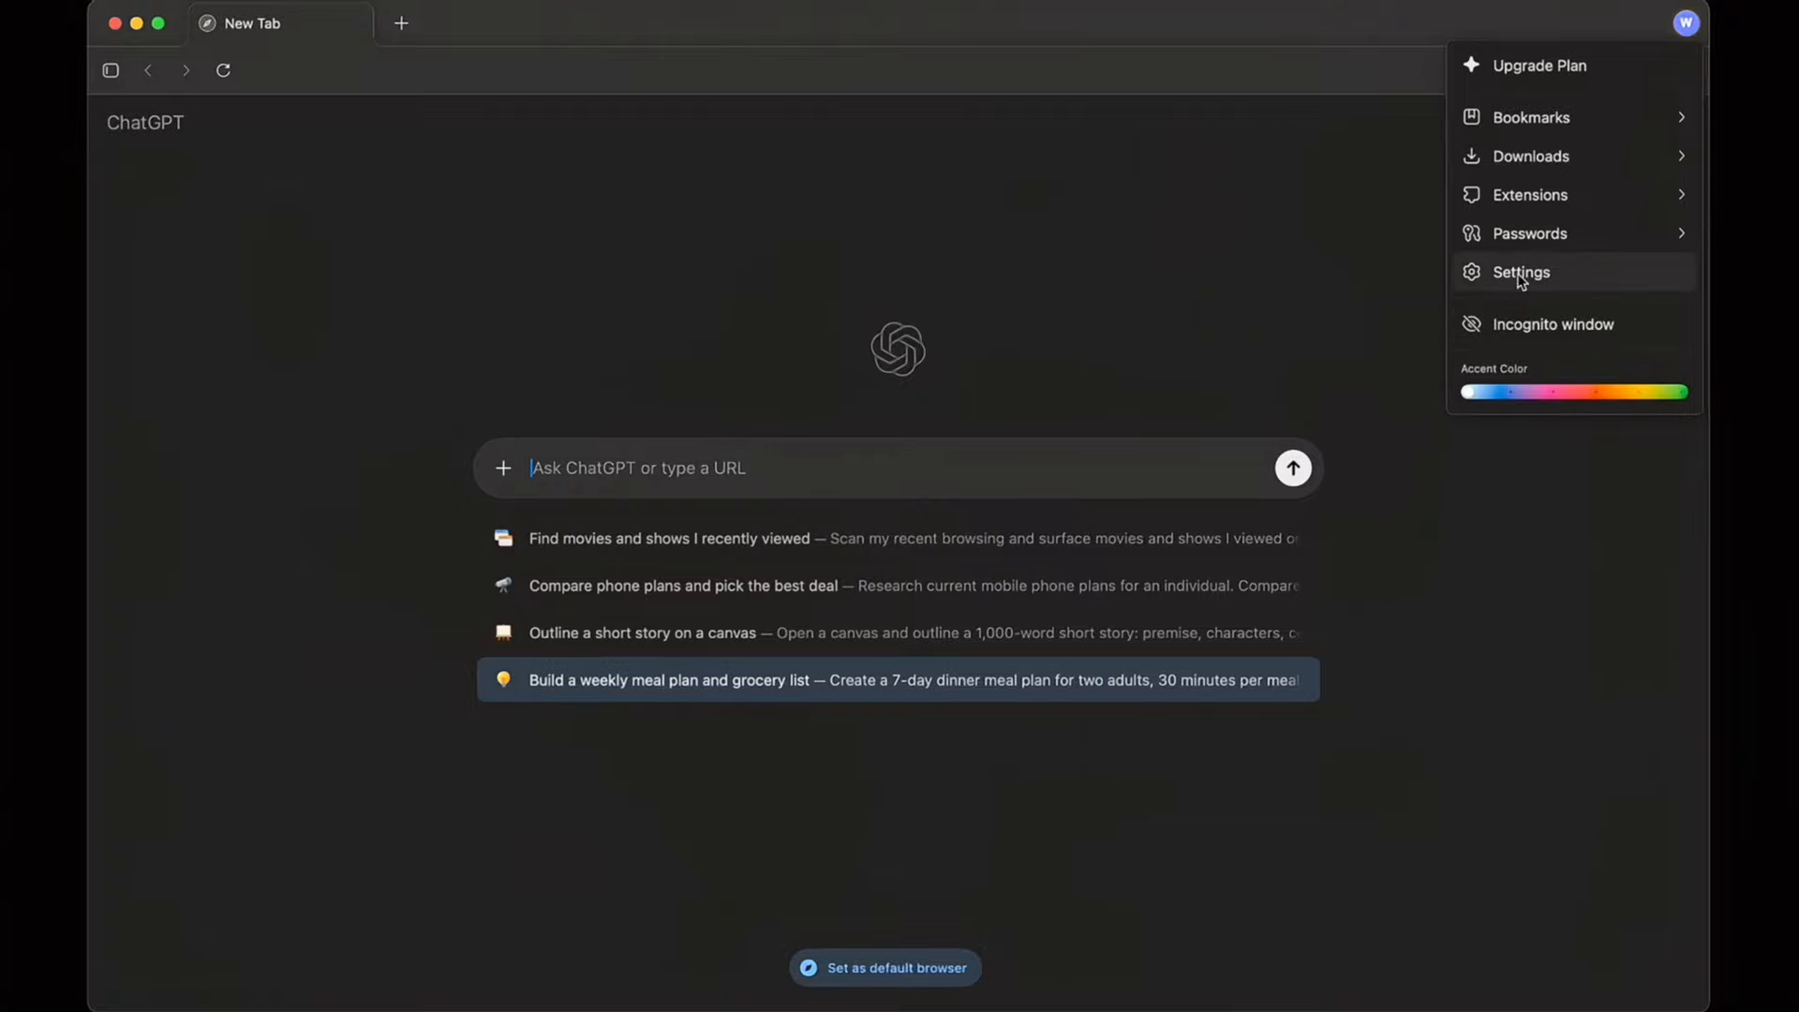
left_click(1555, 325)
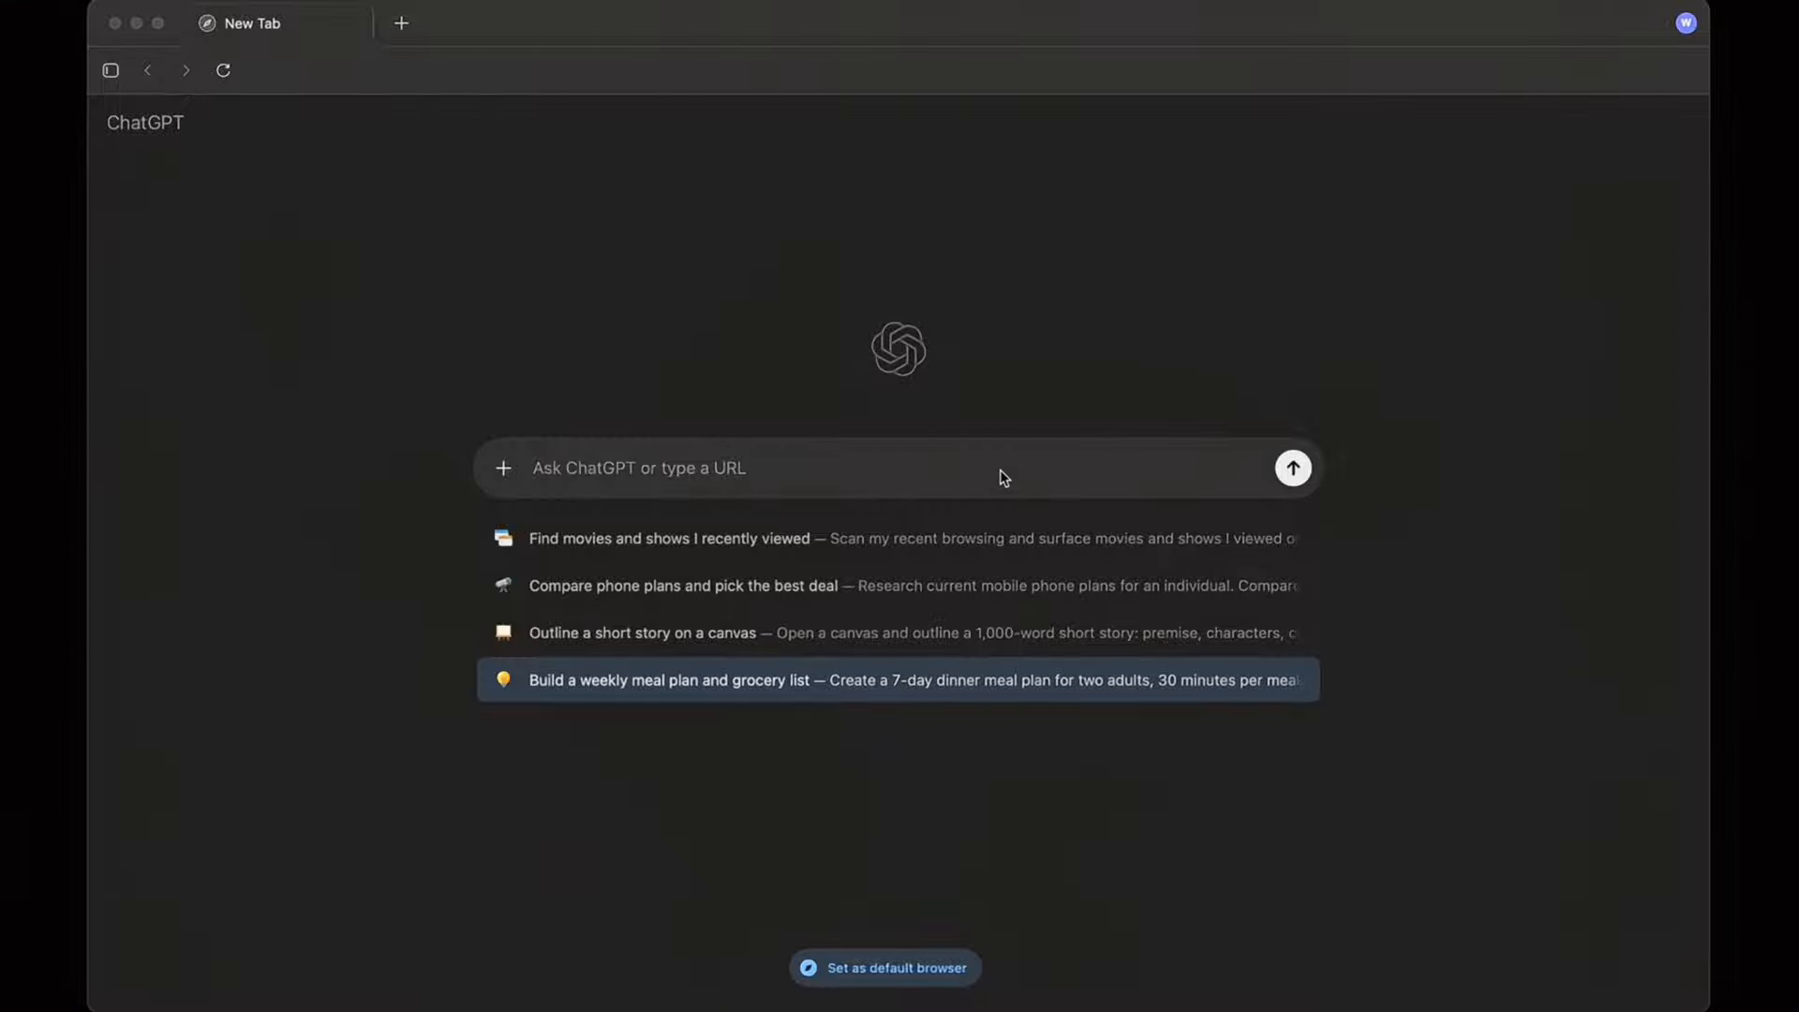
Ask ChatGPT for "Best Bubble Tea in London" from the address bar.
left_click(951, 71)
type("B")
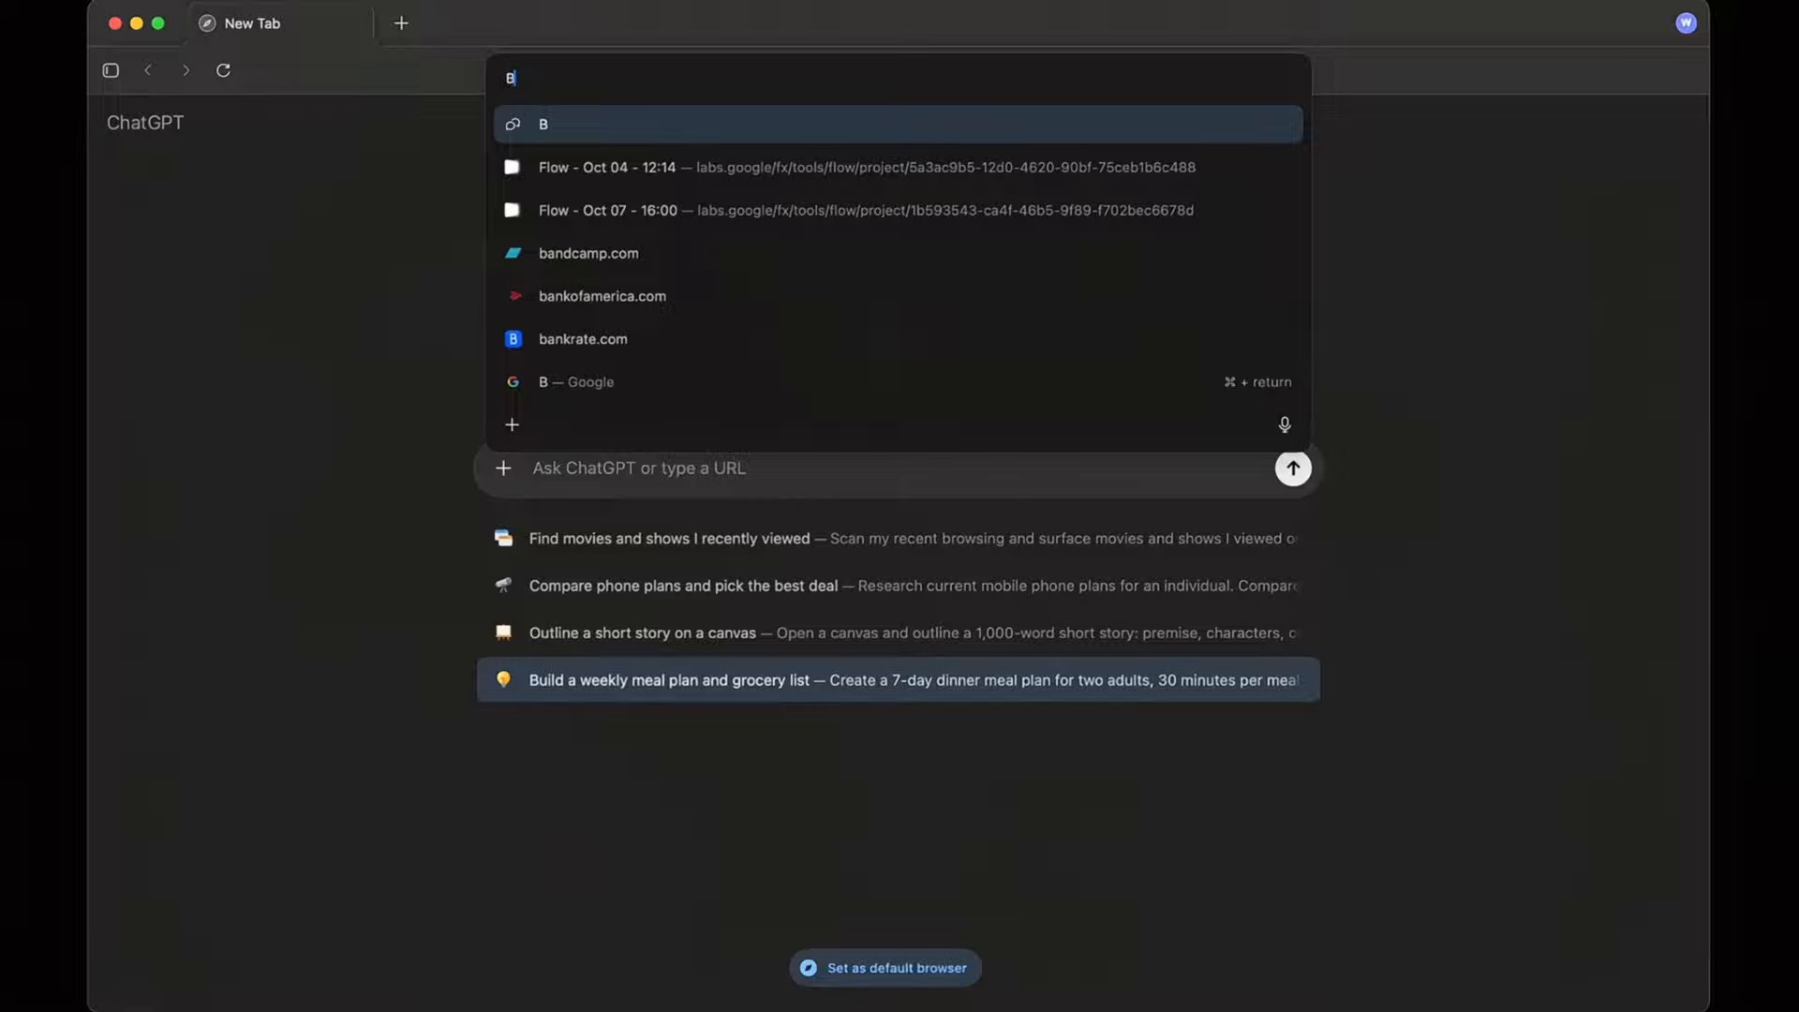
type("est Bubble")
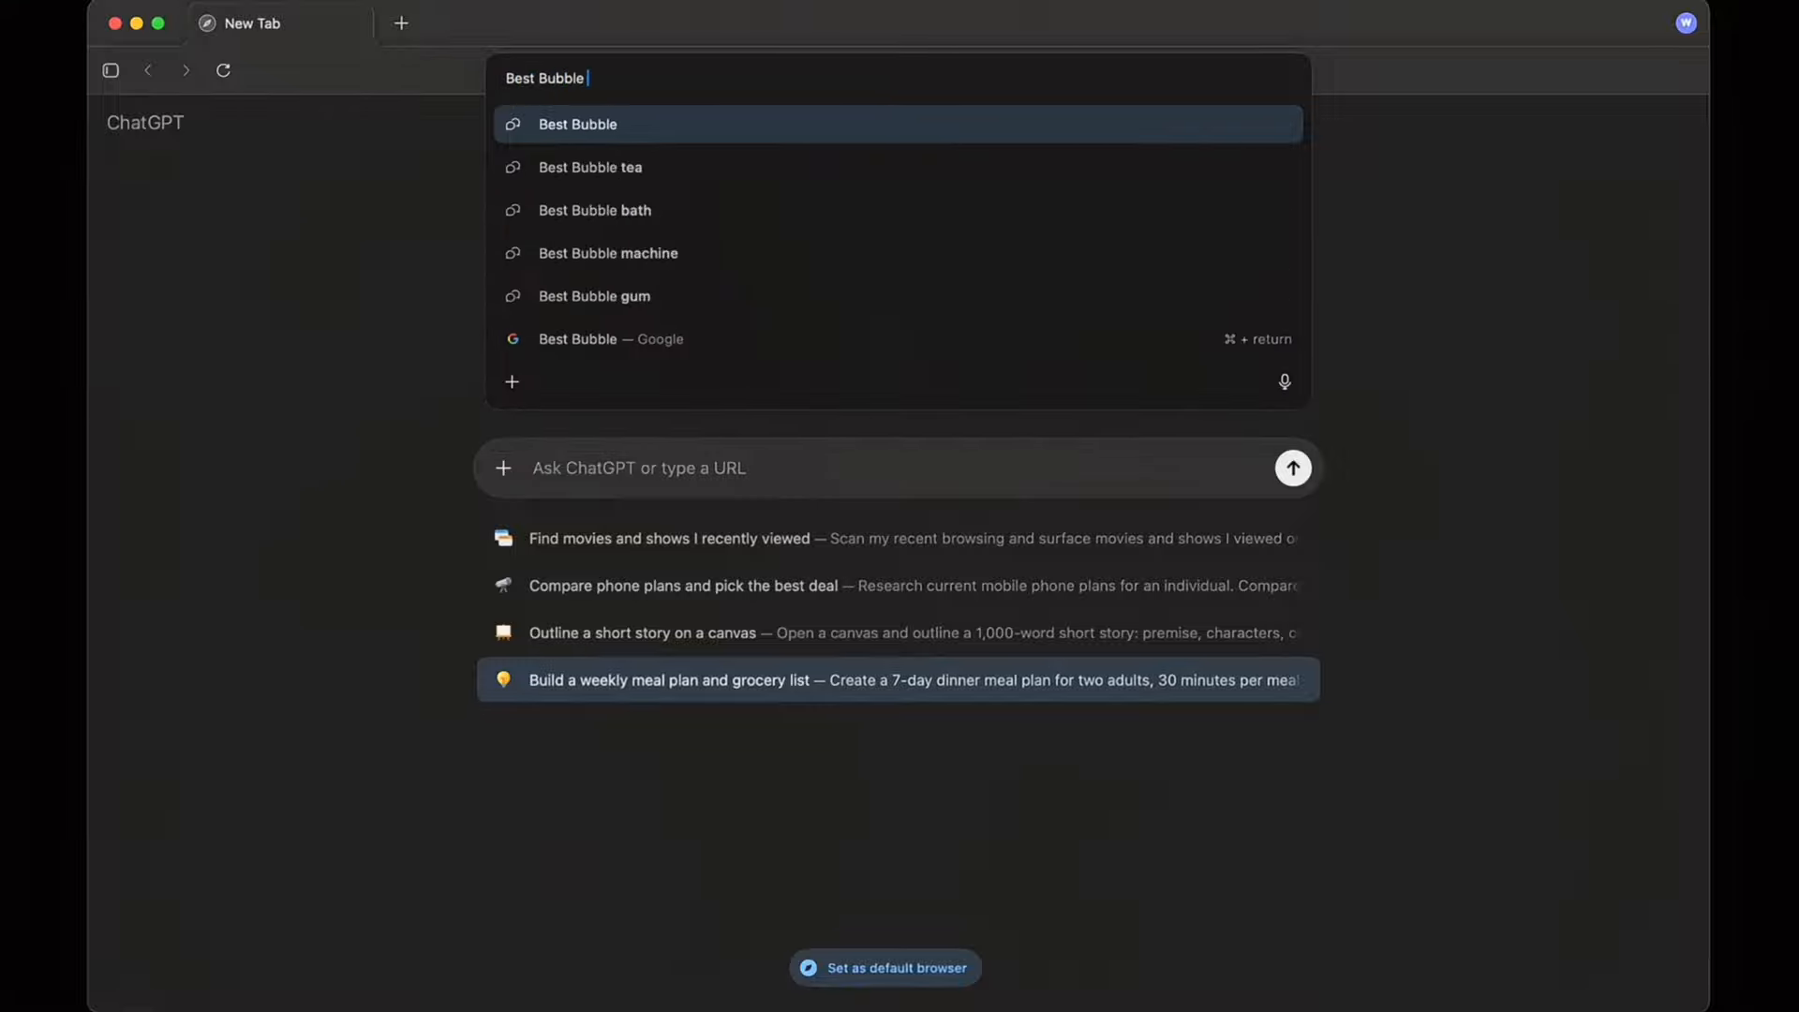
type(" Tea in Lo")
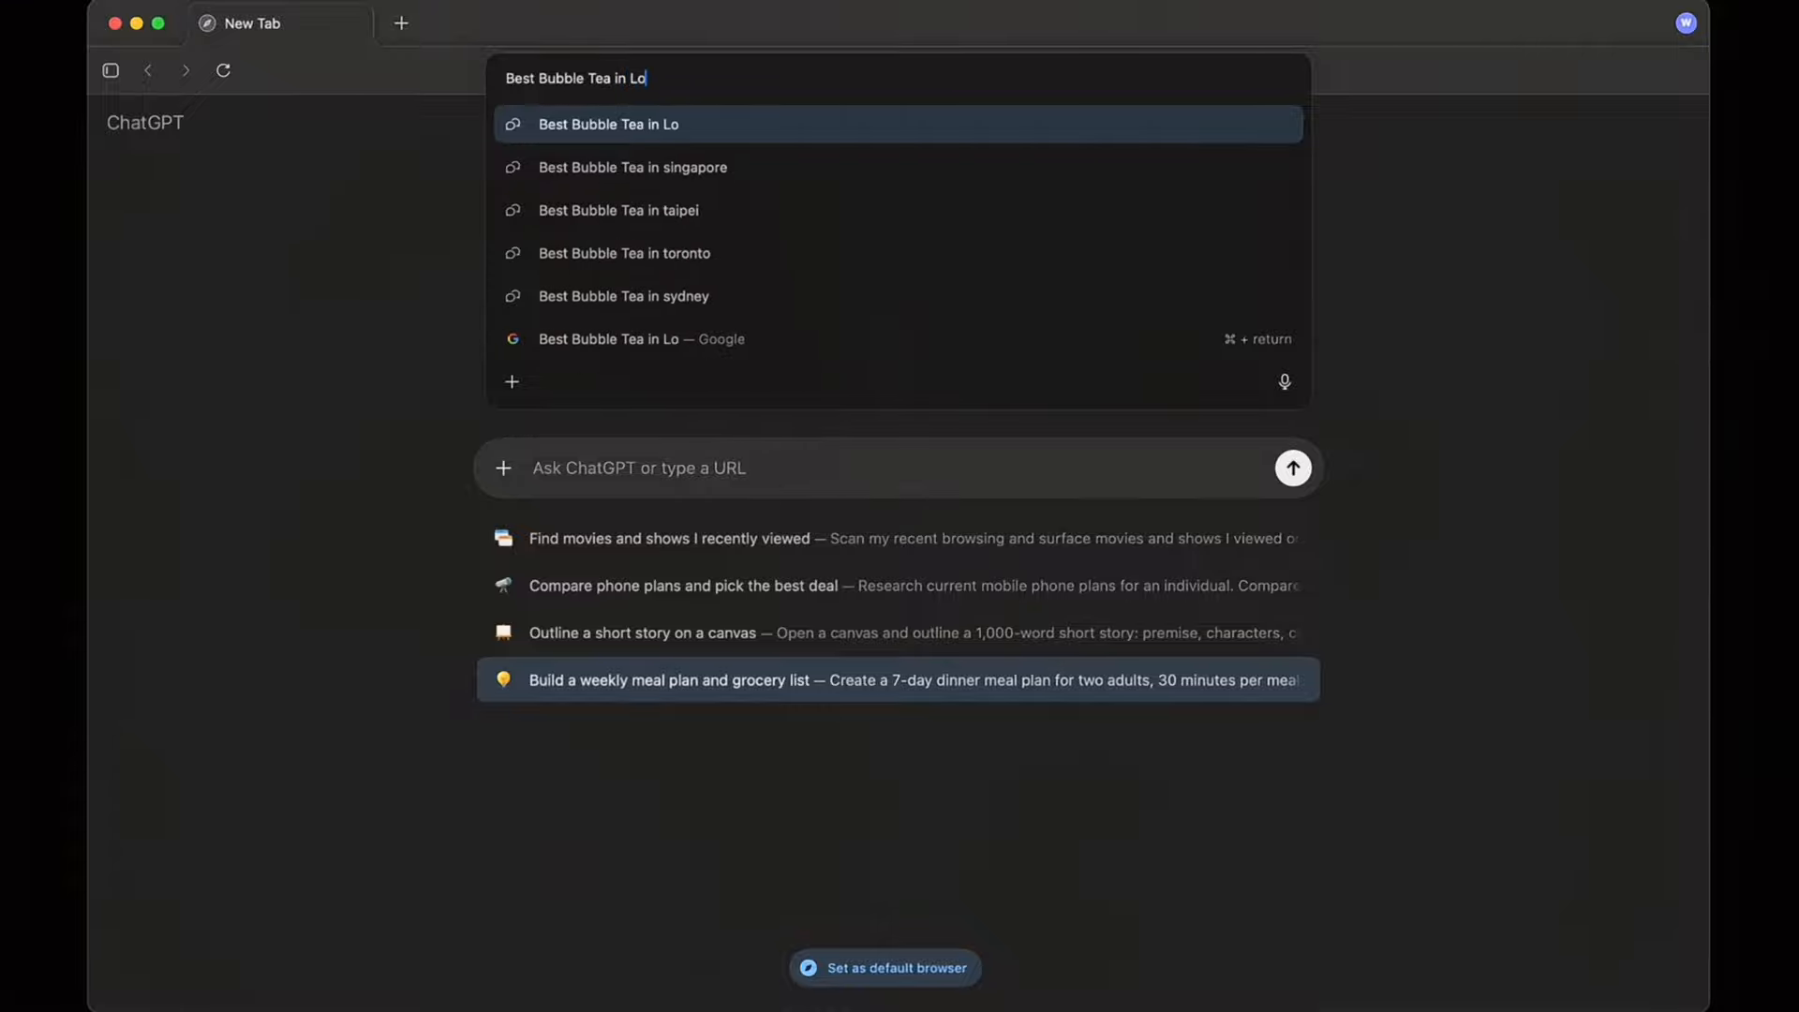
type("ndon")
key("Return")
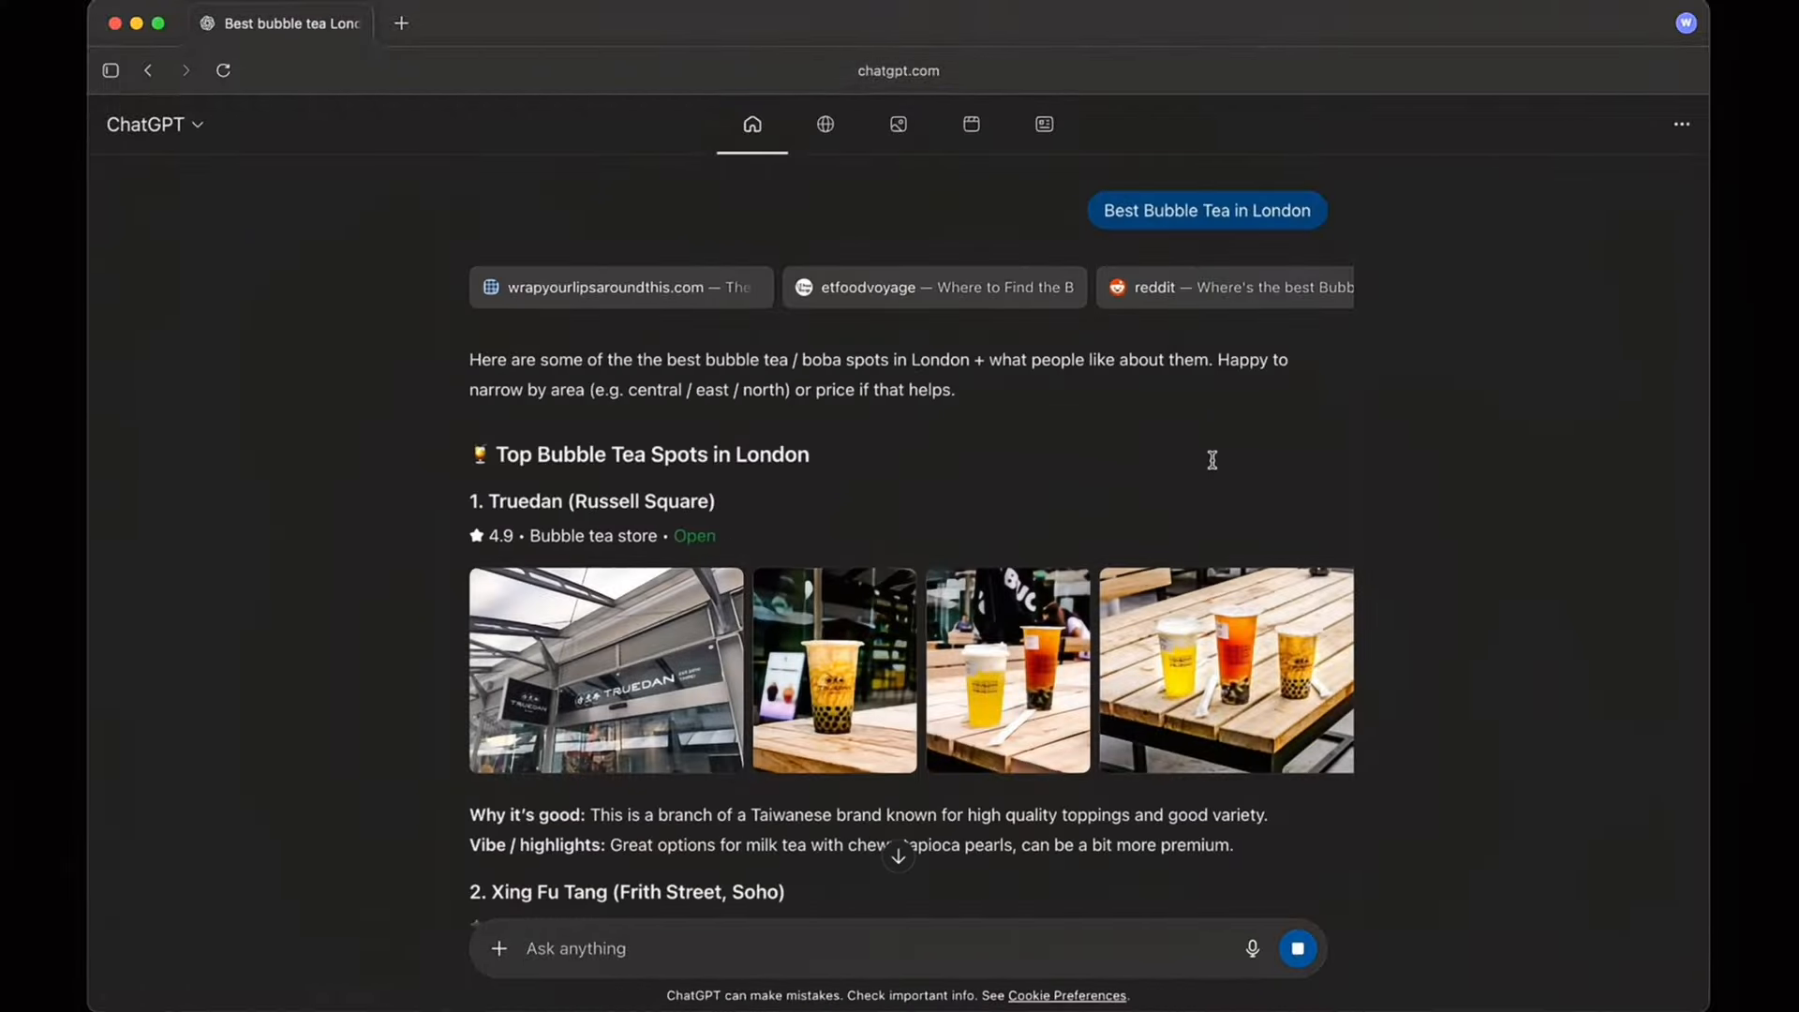
Read through the bubble tea answer, and view the web, image, video and news results for the same query.
scroll(1208, 457, "down", 3)
scroll(1213, 467, "down", 8)
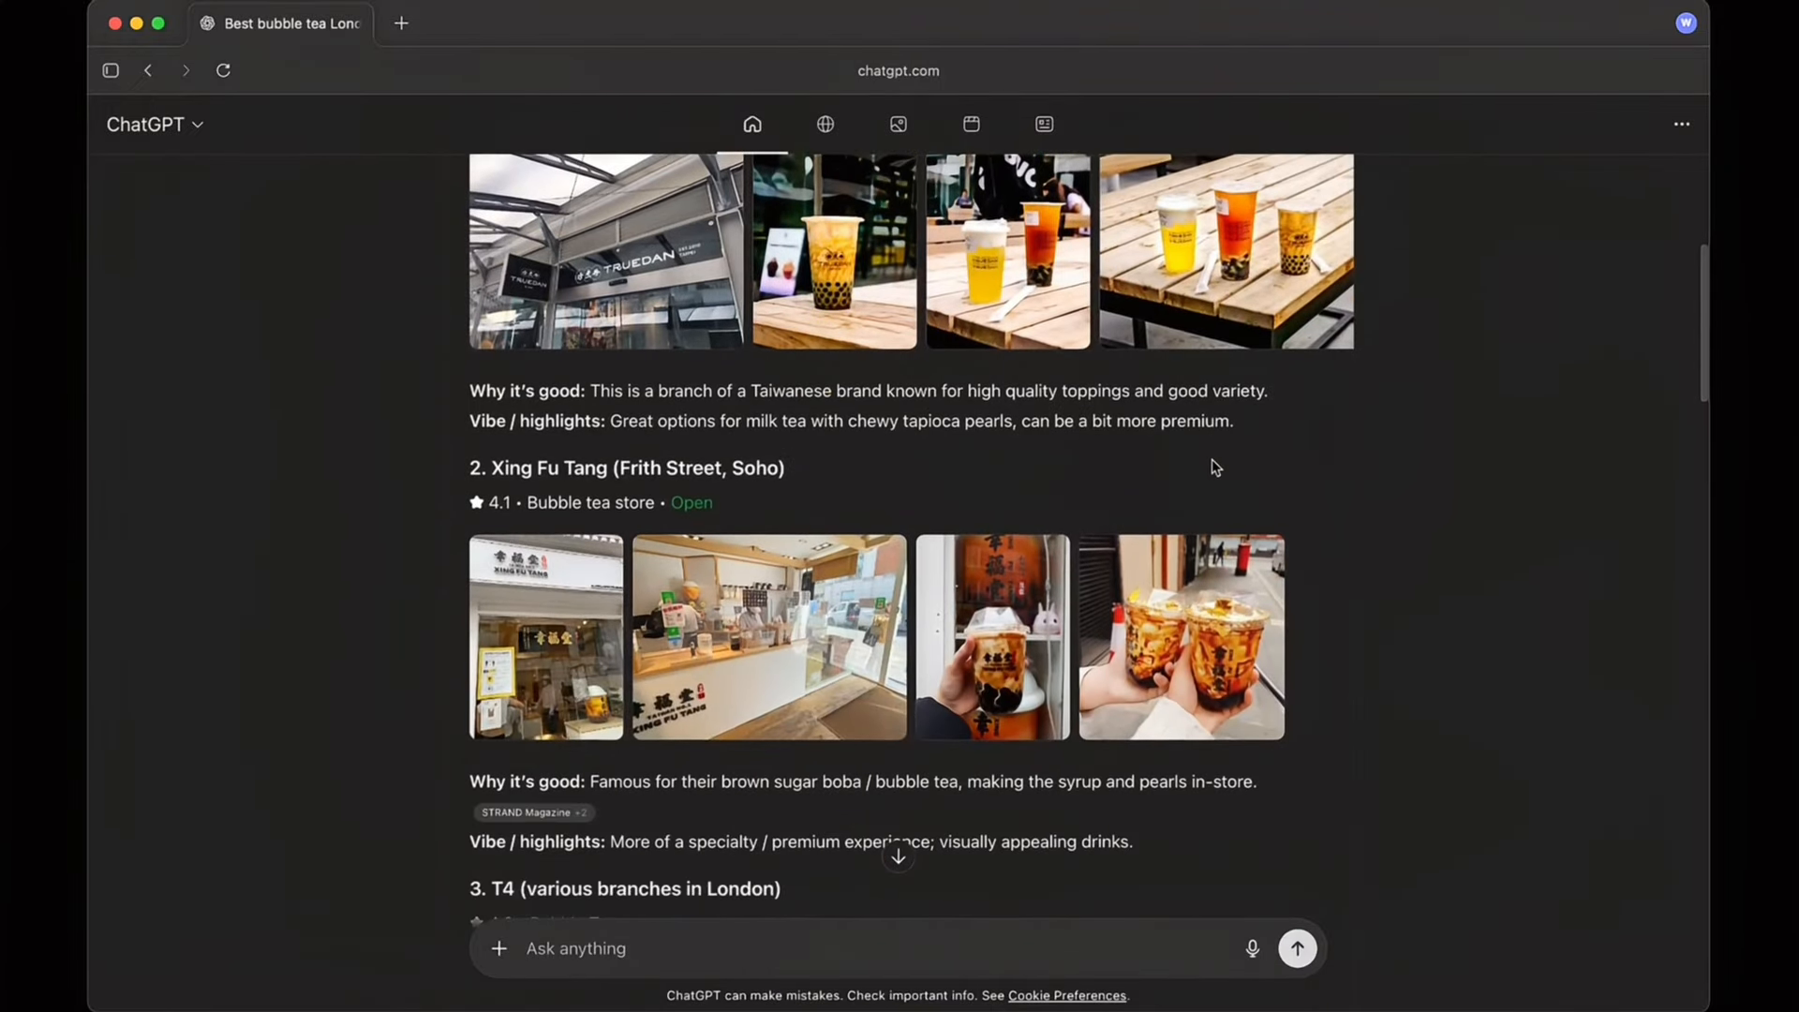
scroll(1214, 466, "up", 10)
left_click(824, 123)
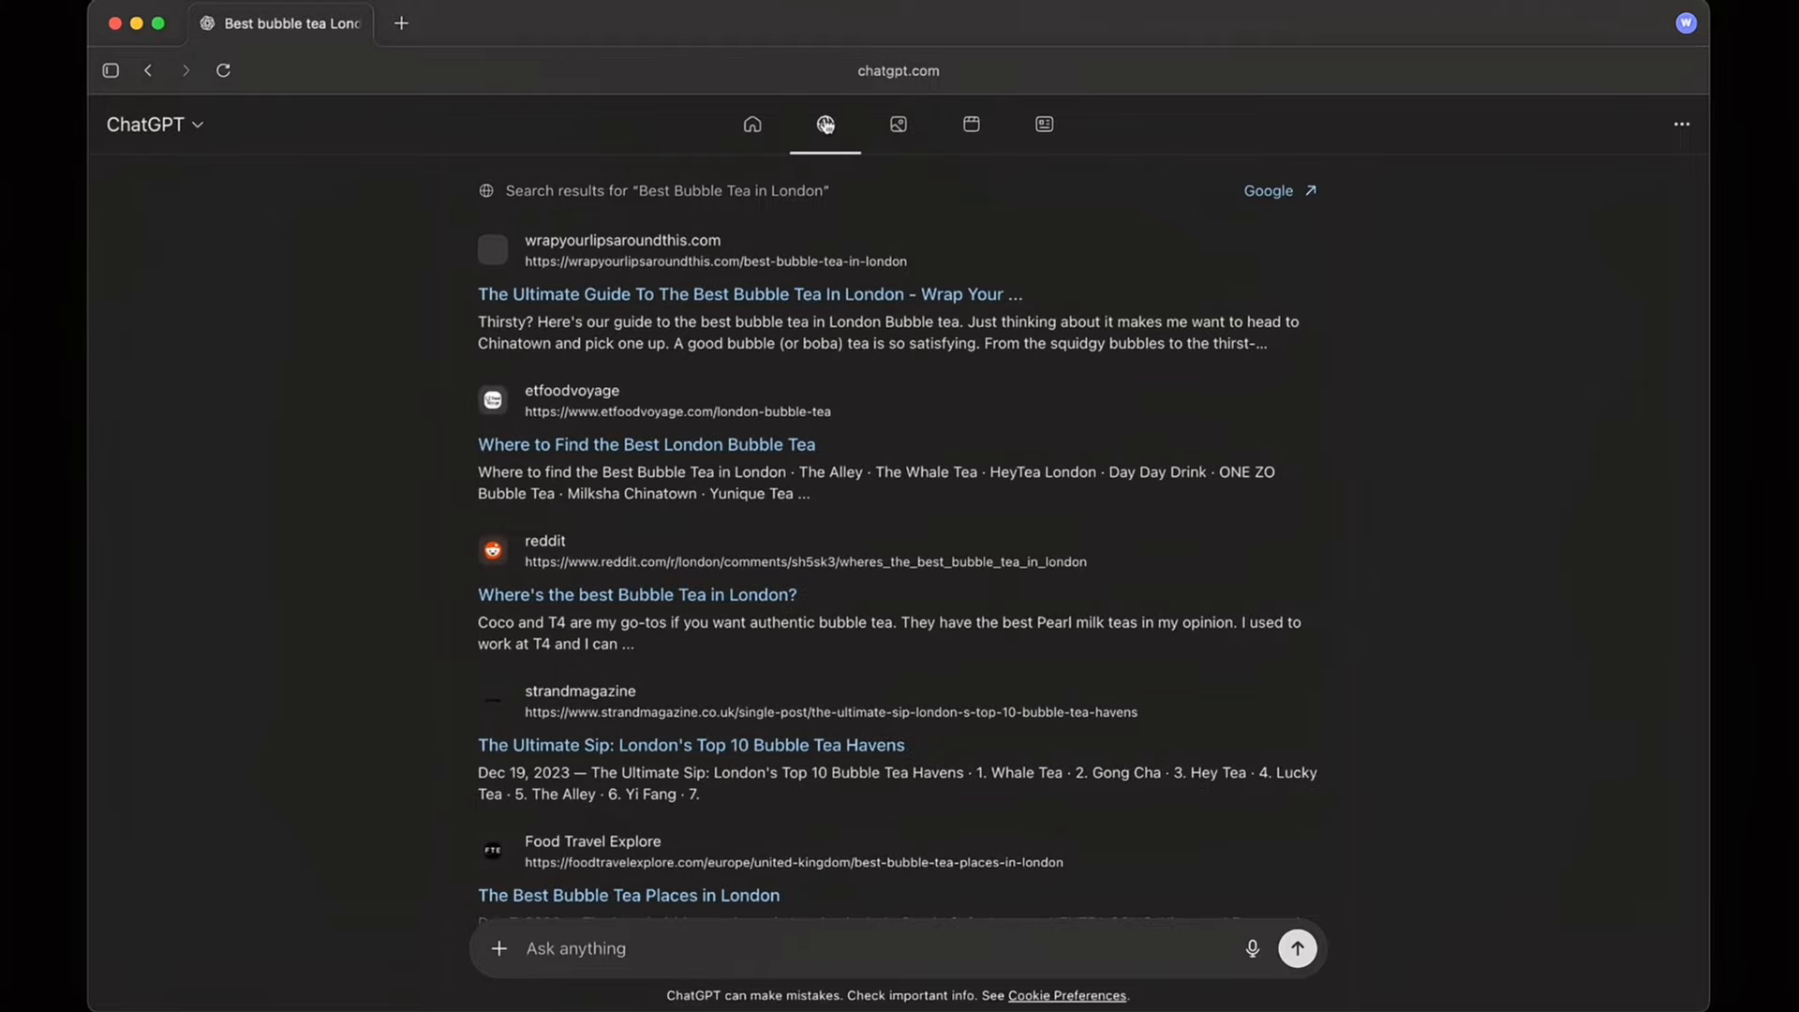
left_click(912, 137)
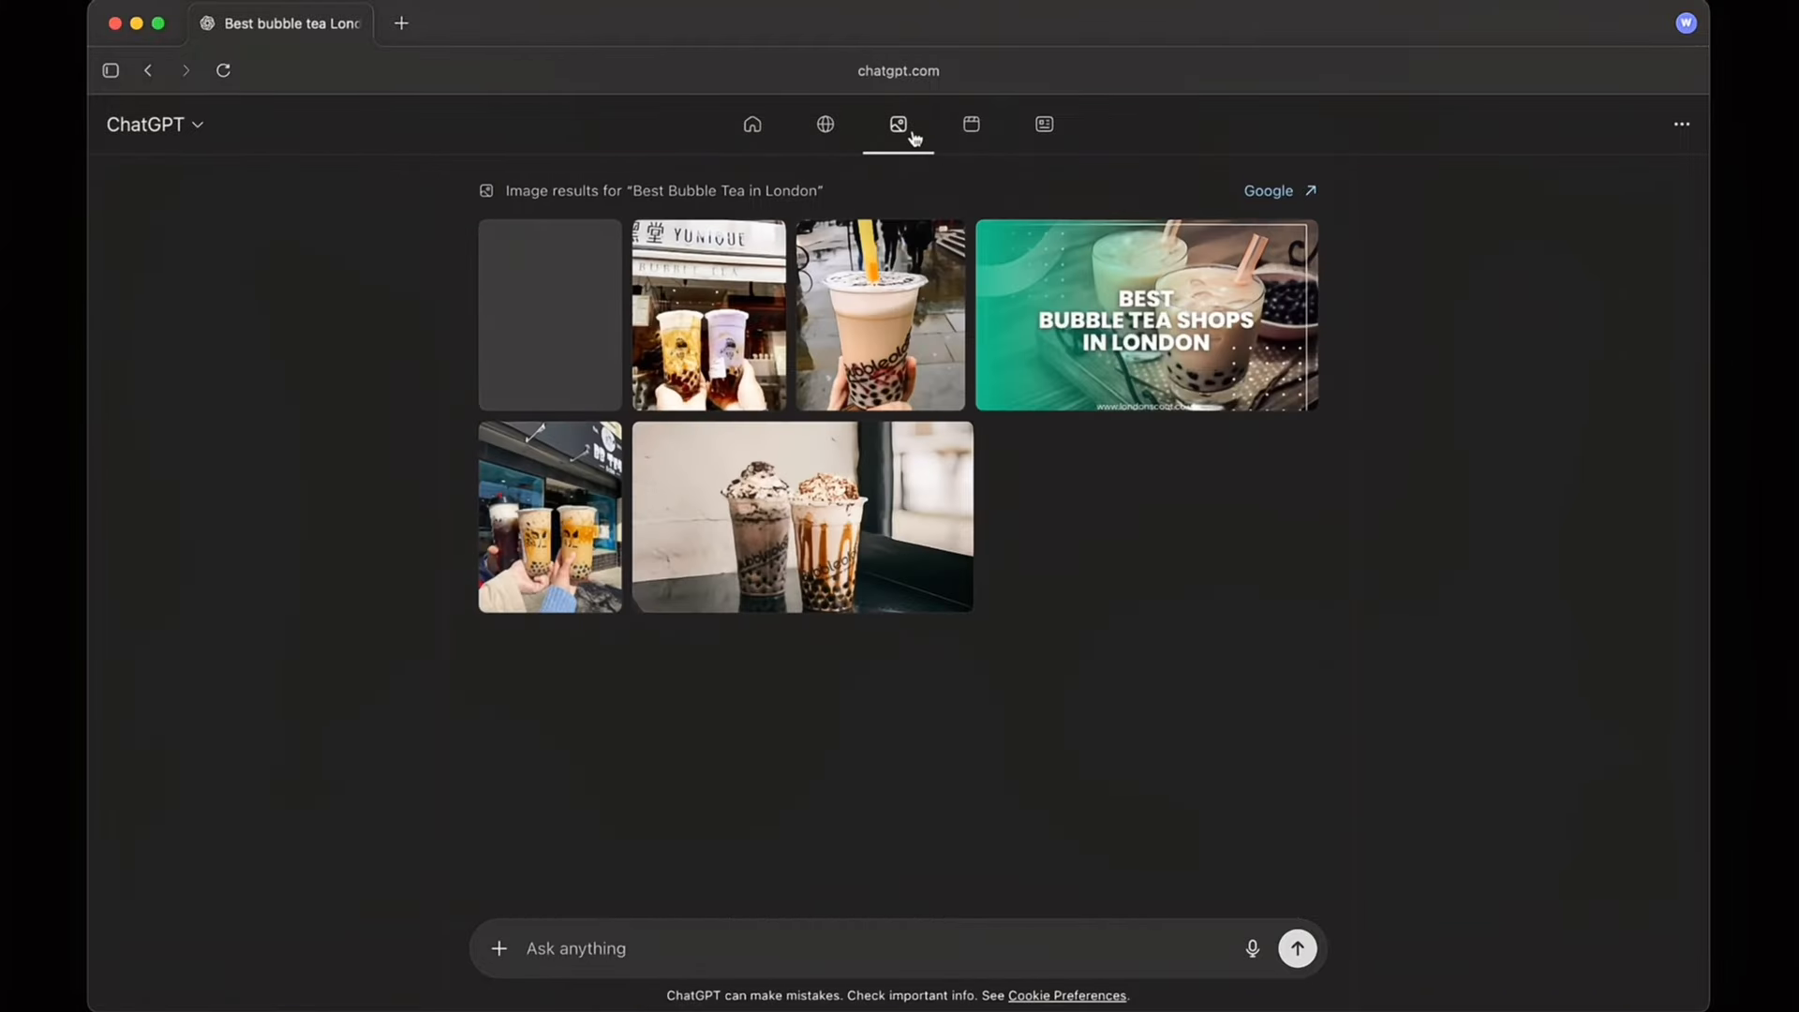
left_click(991, 132)
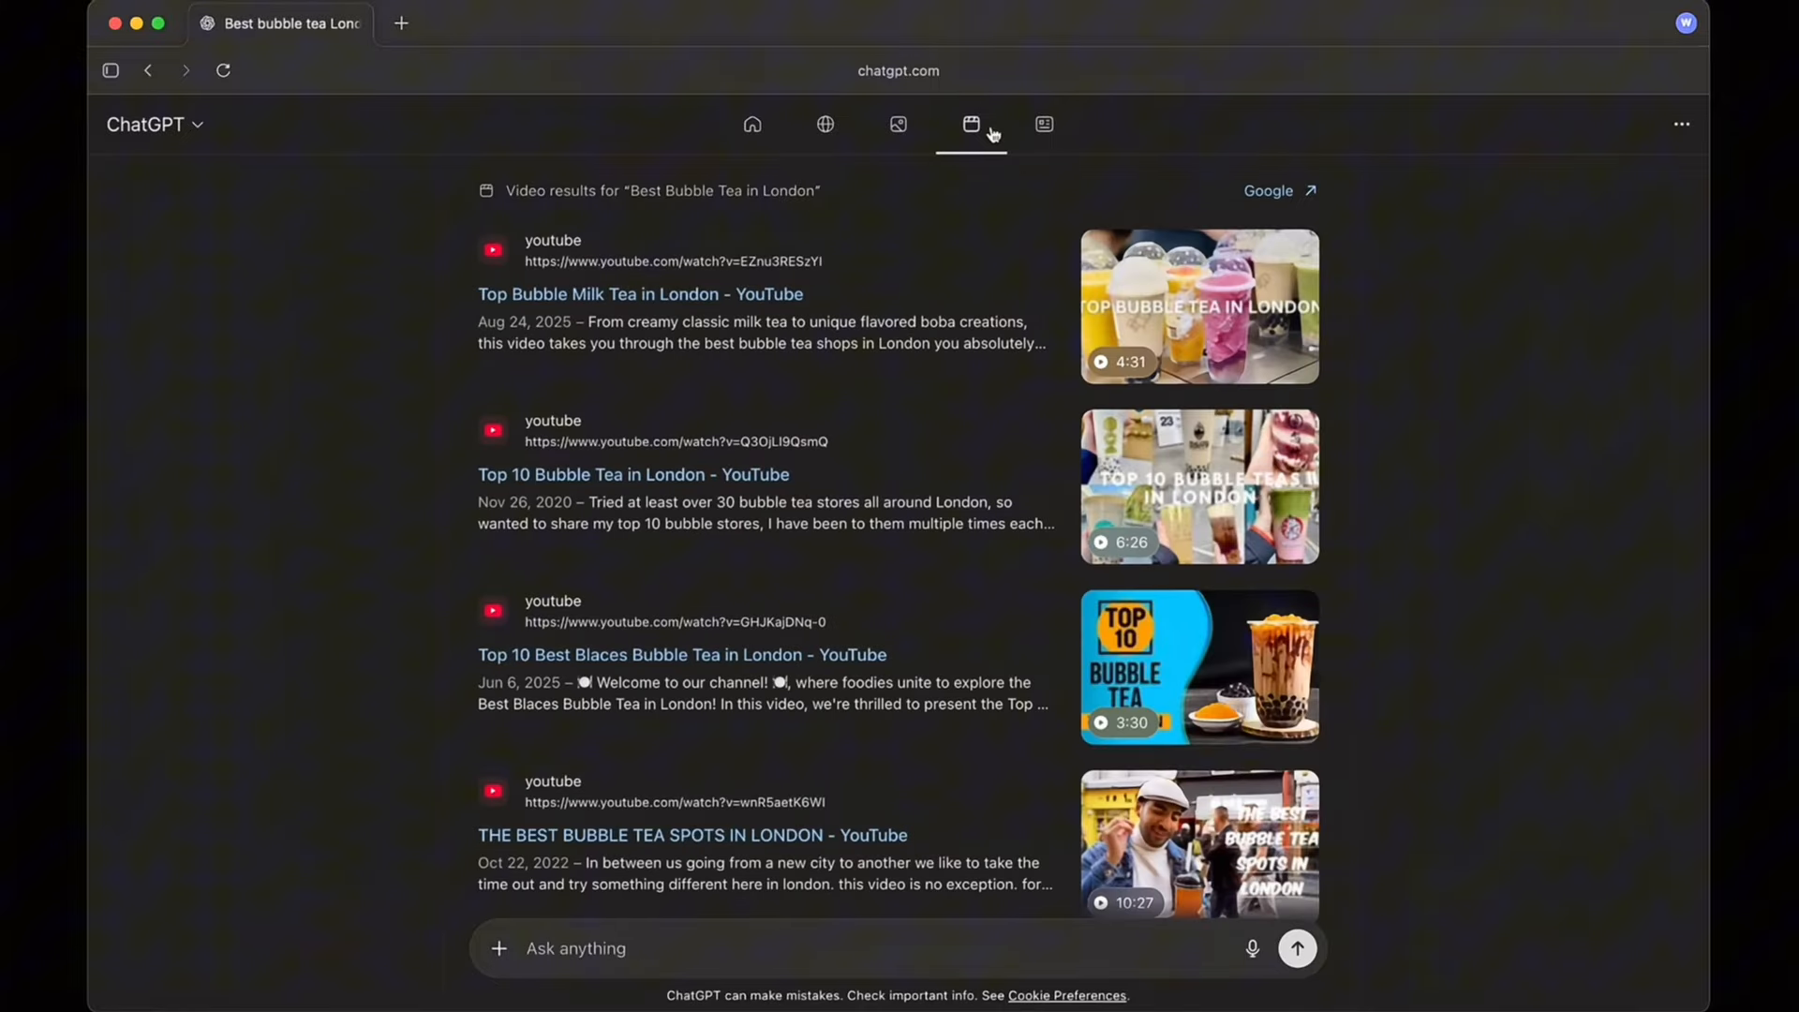
left_click(1059, 131)
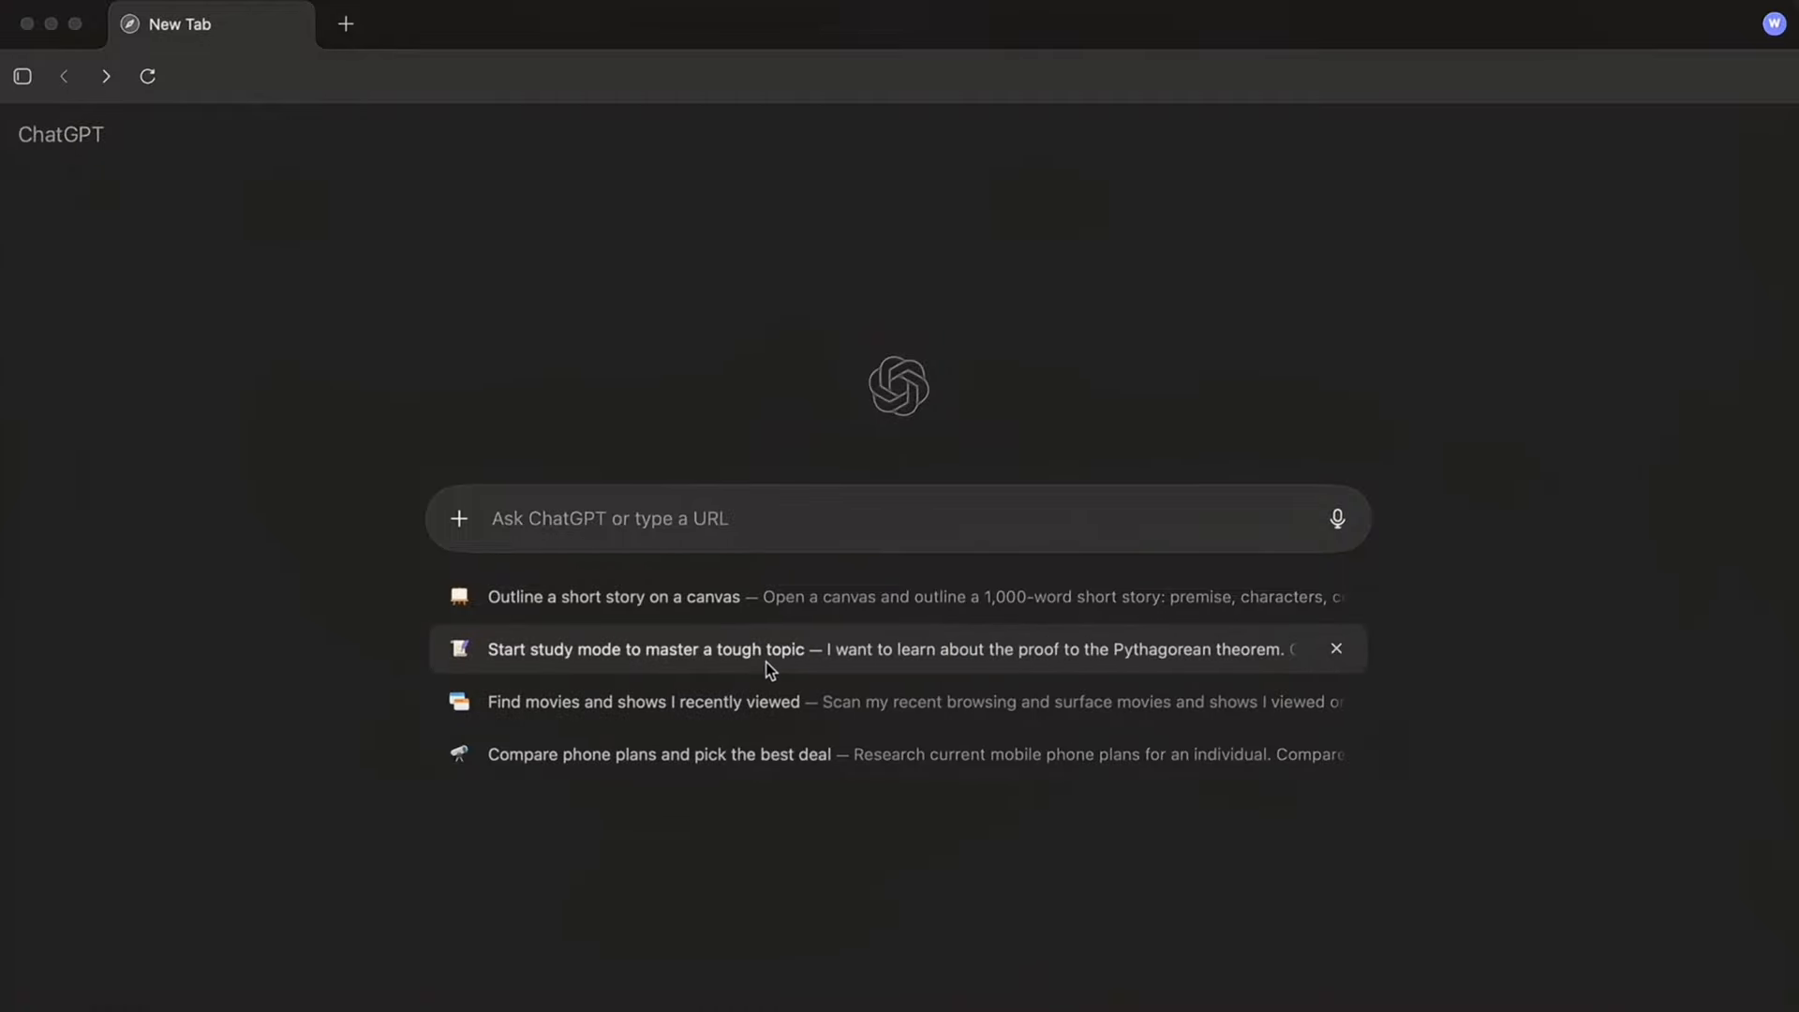
Run the suggested prompt "Find movies and shows I recently viewed" and read through the answer.
mouse_move(846, 721)
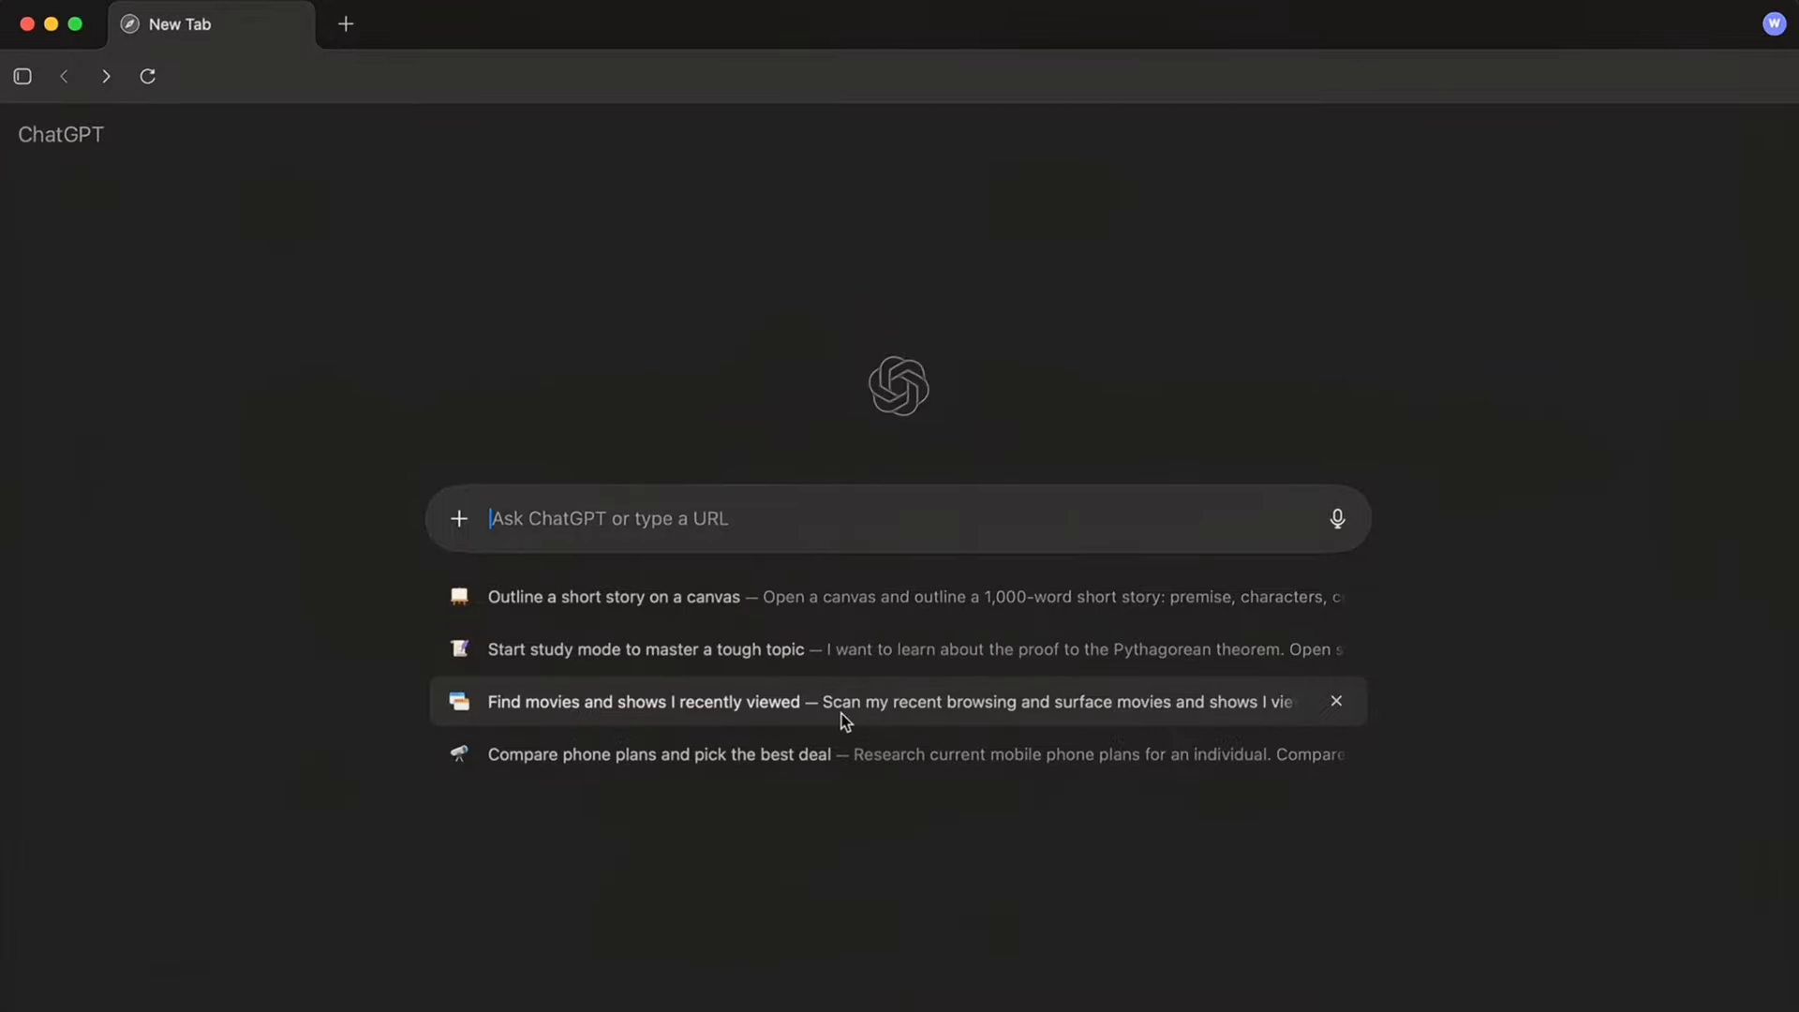
left_click(846, 721)
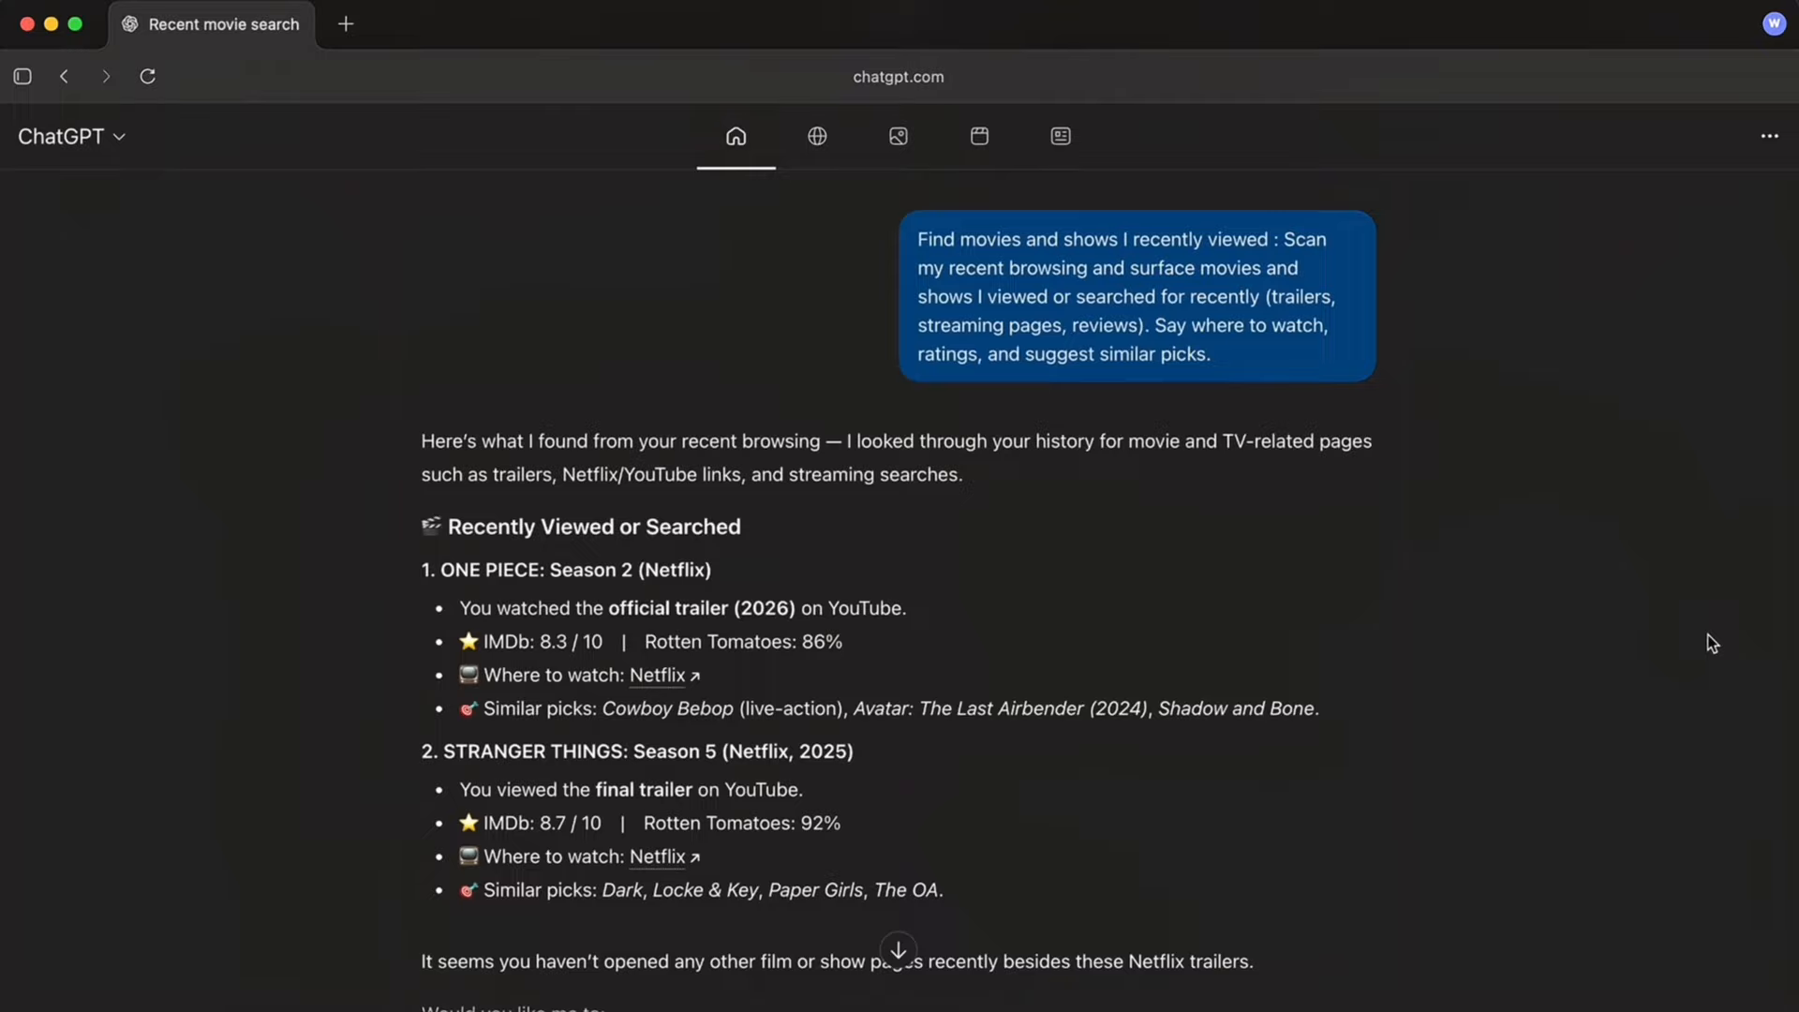
scroll(1707, 643, "down", 5)
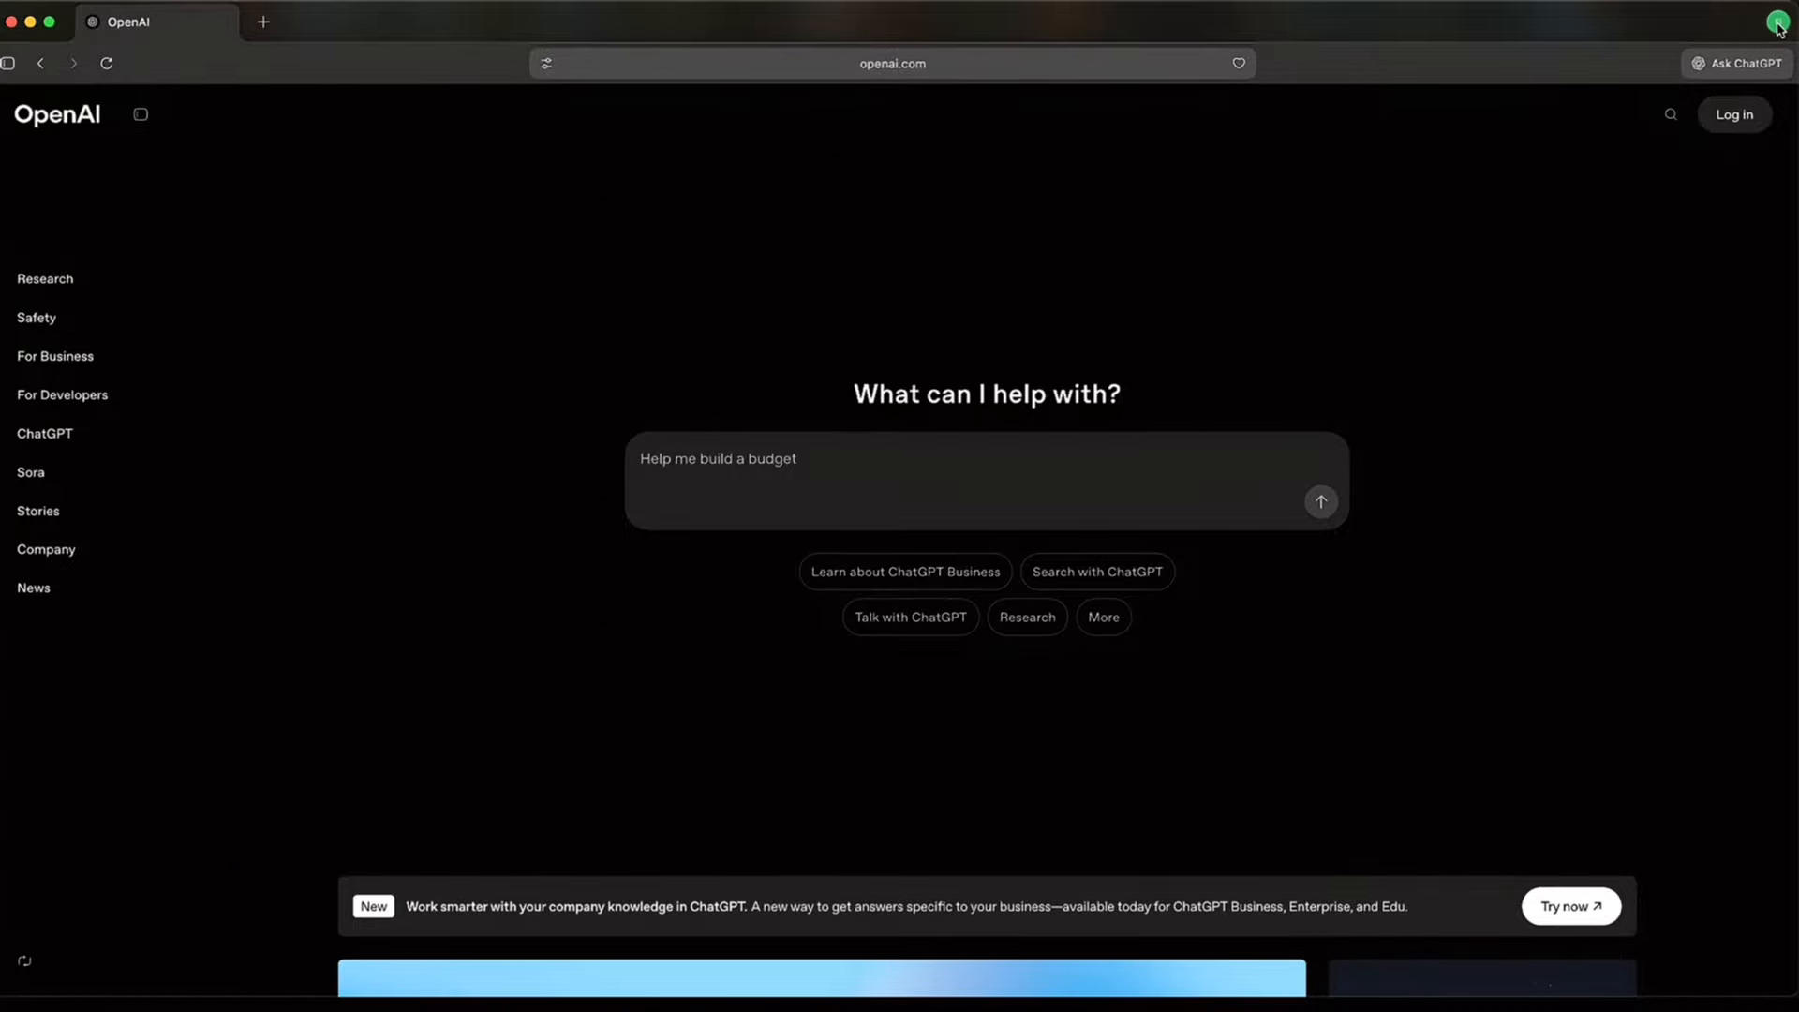
Review the browser's Personalization memory settings and Data Controls, and open the "Improve the model for everyone" option.
left_click(1777, 23)
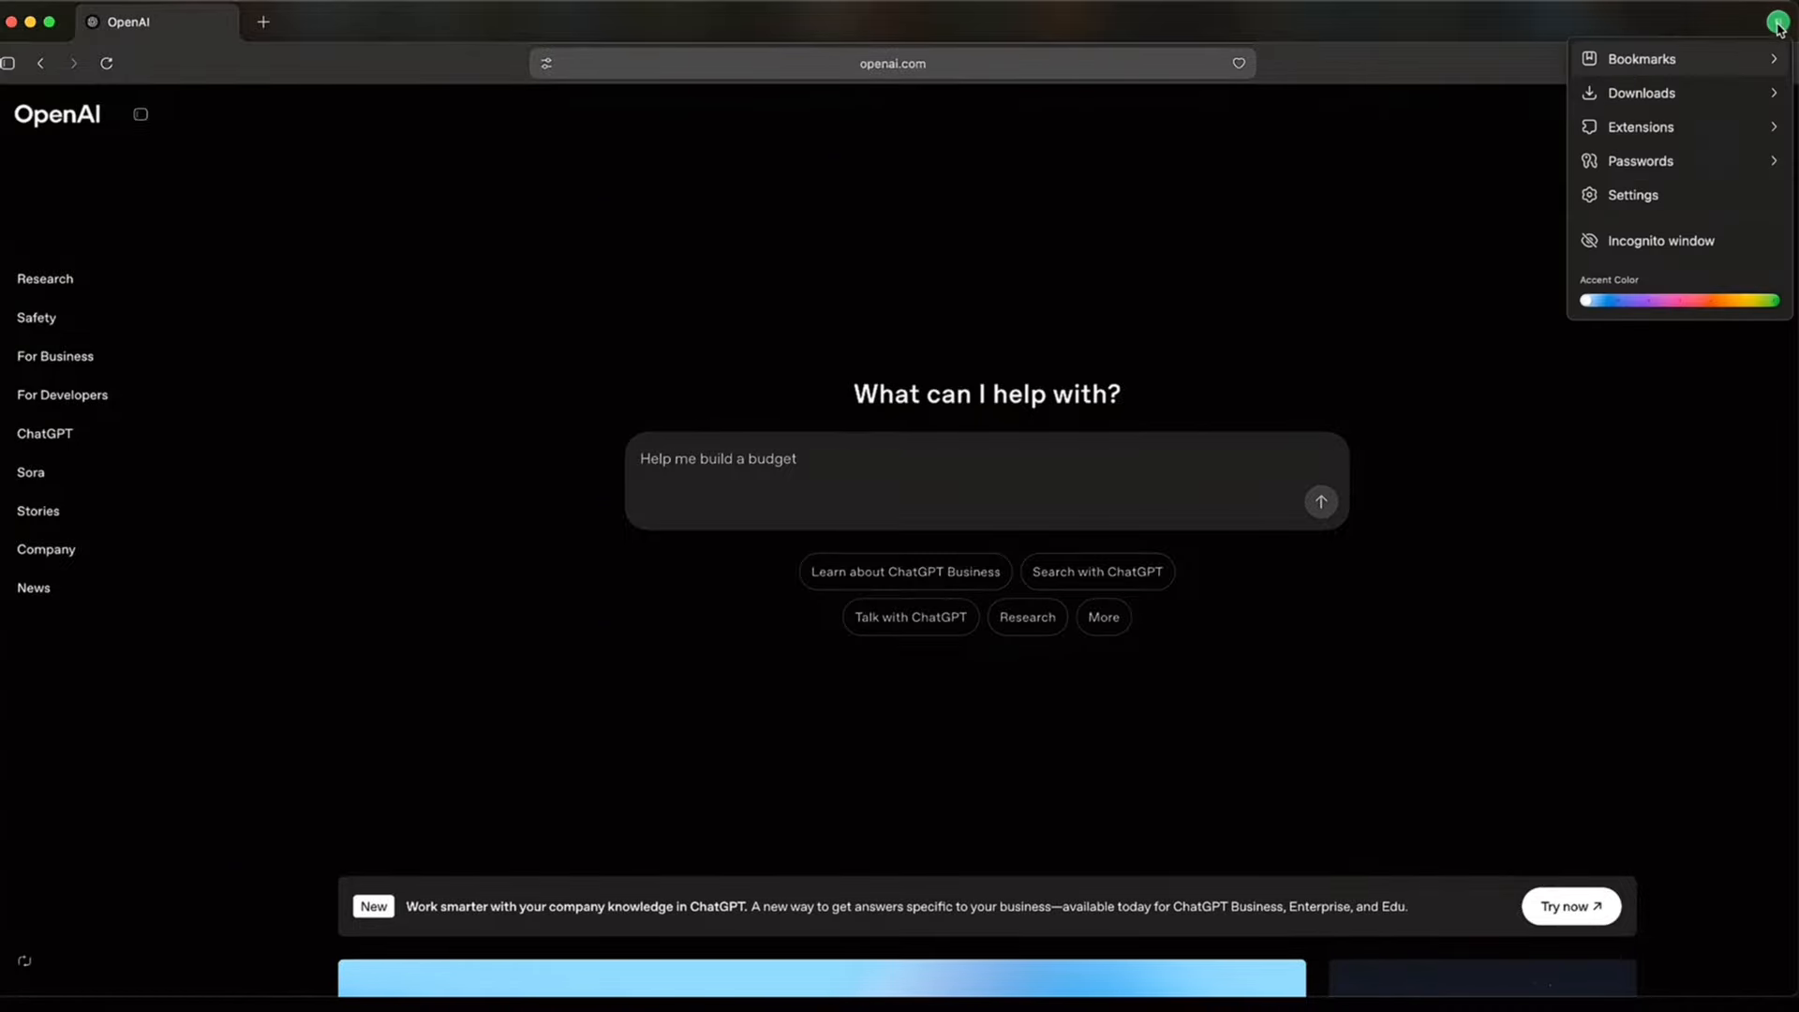
left_click(1749, 205)
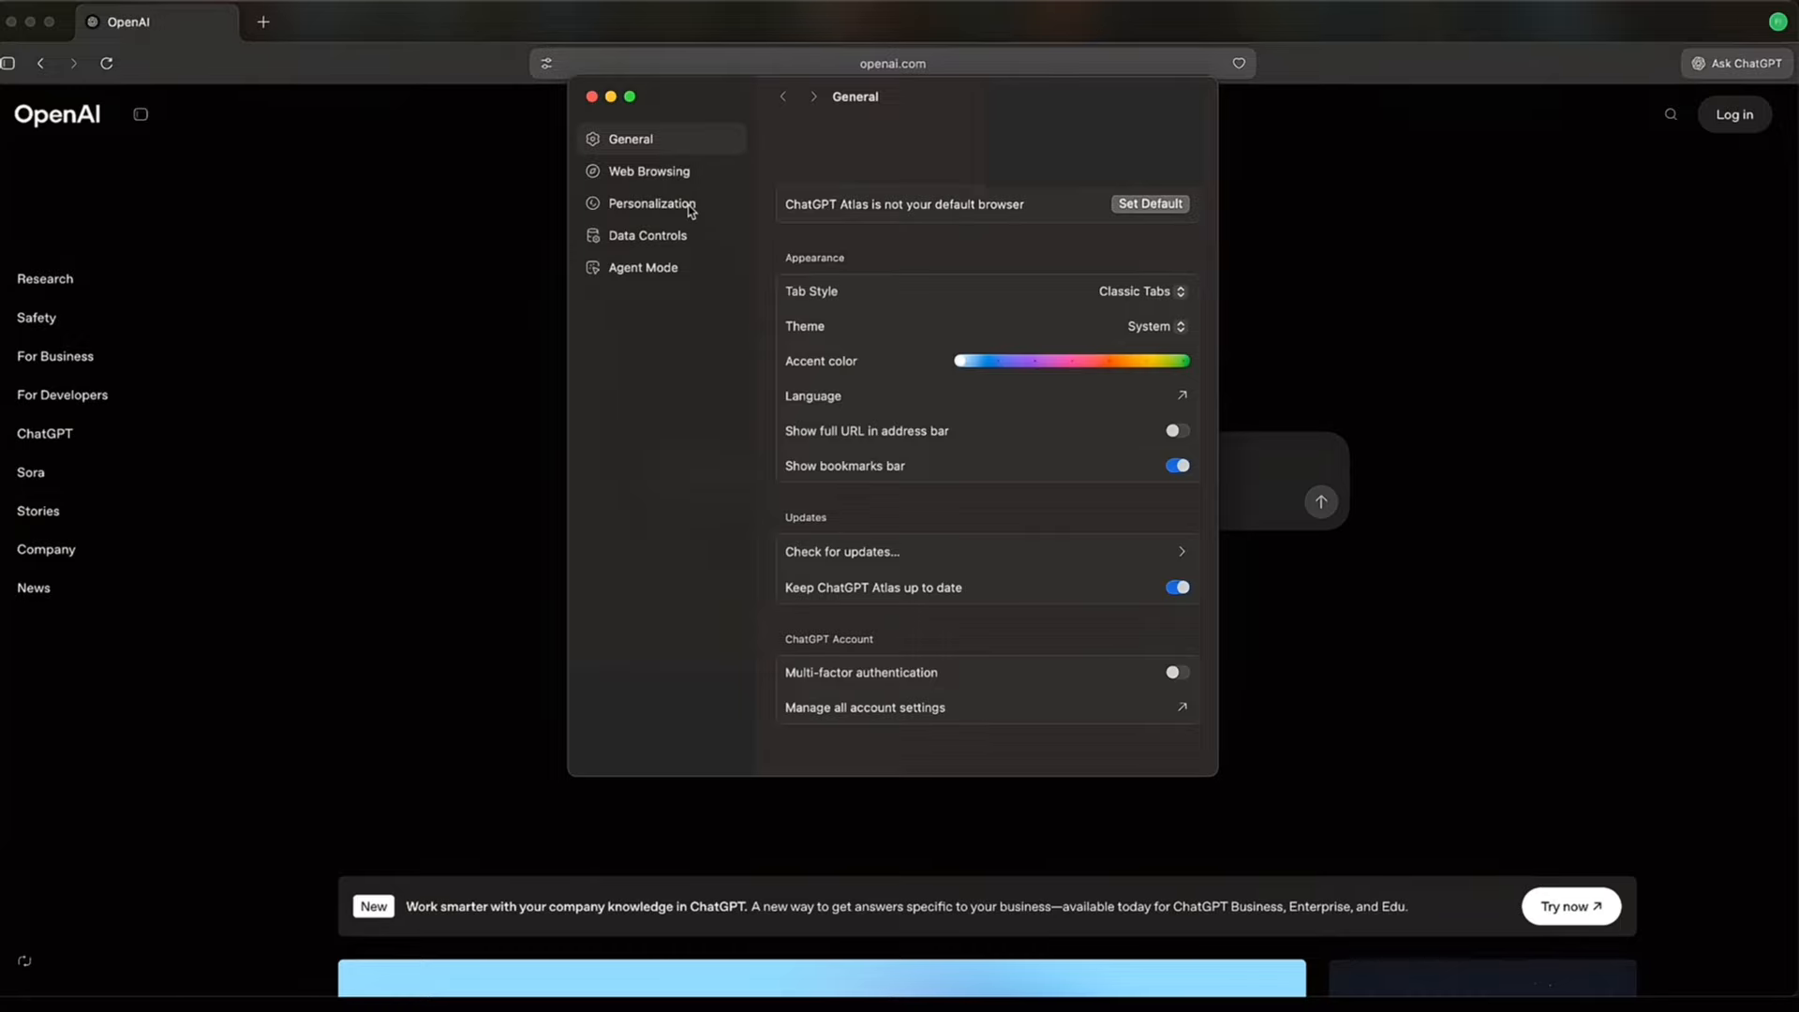
left_click(670, 203)
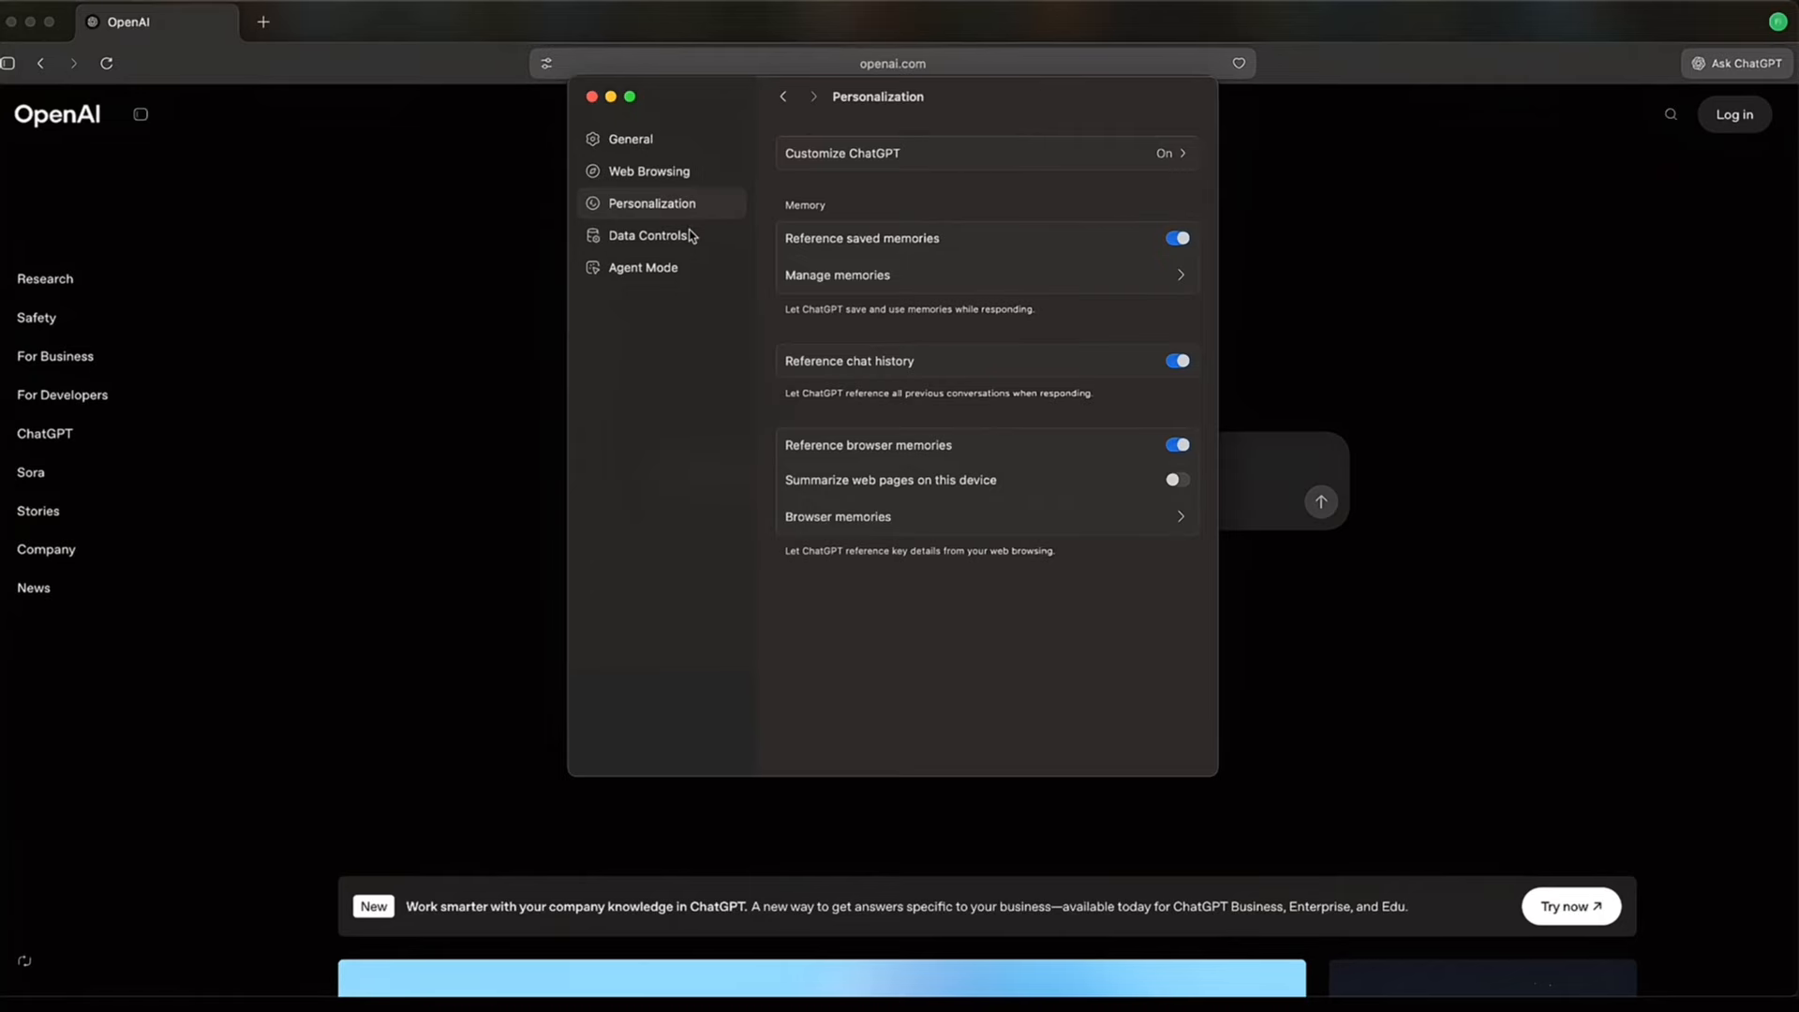
left_click(659, 238)
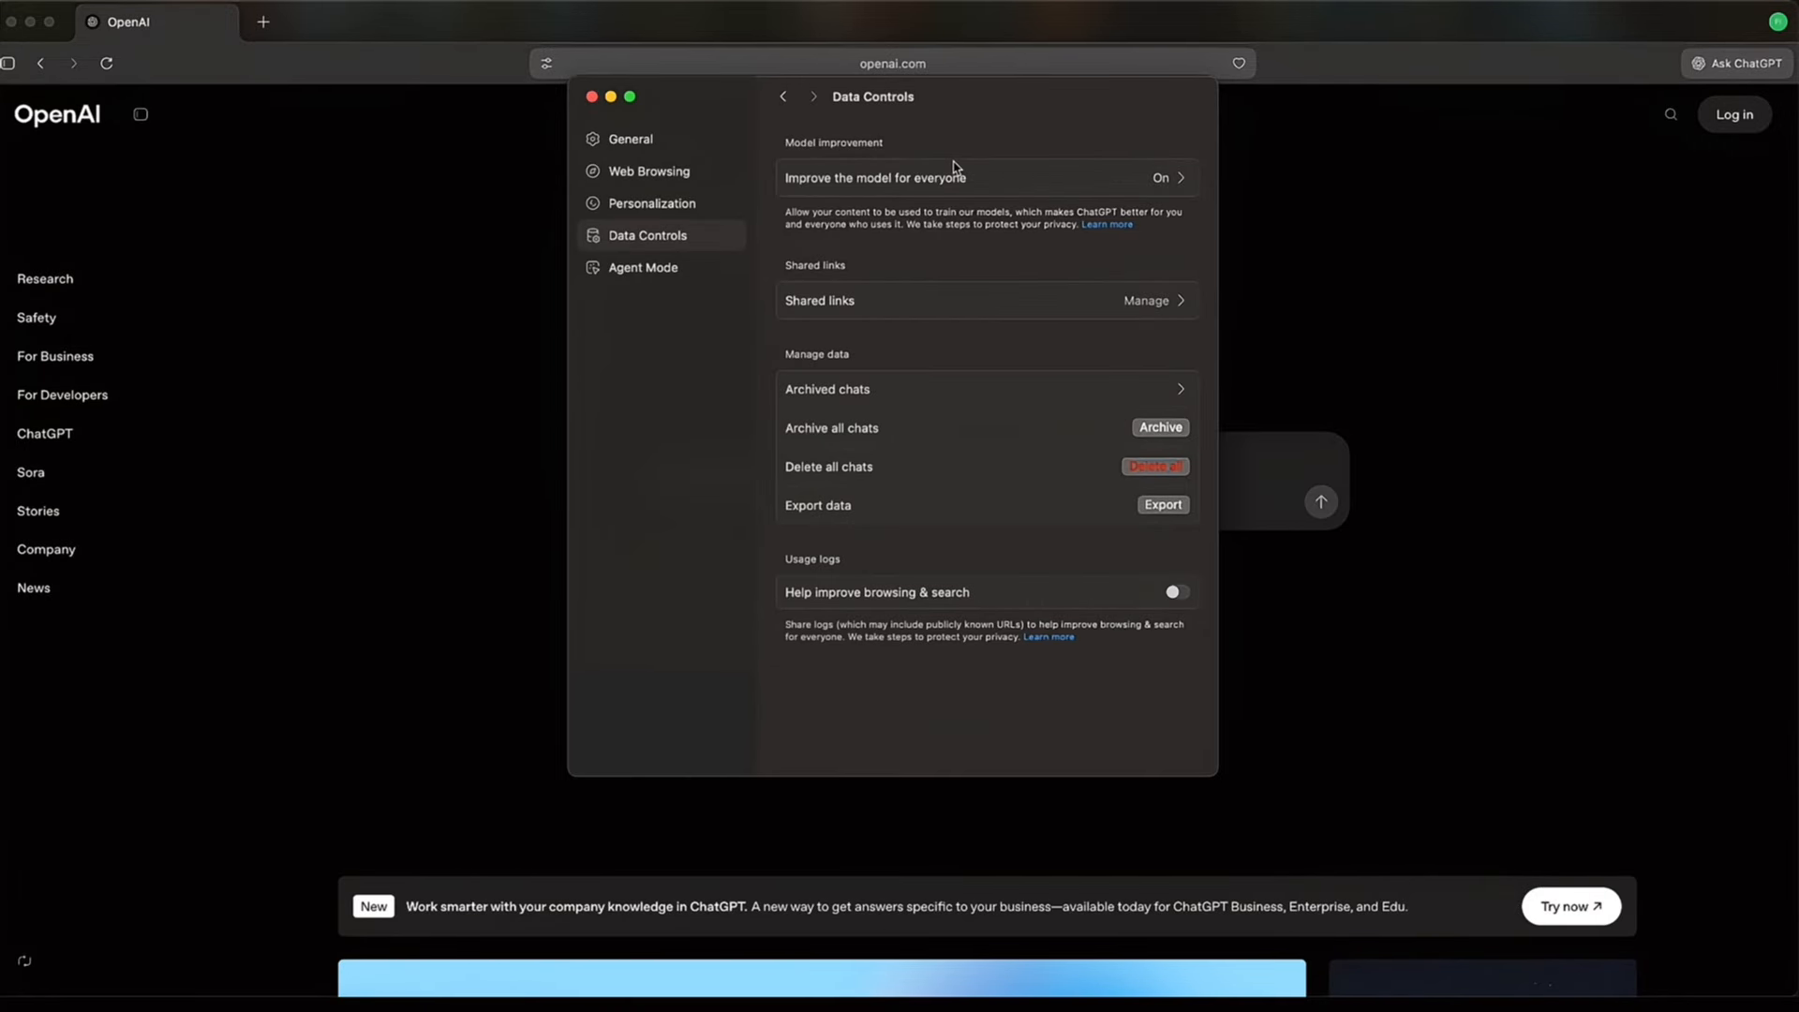
left_click(1176, 178)
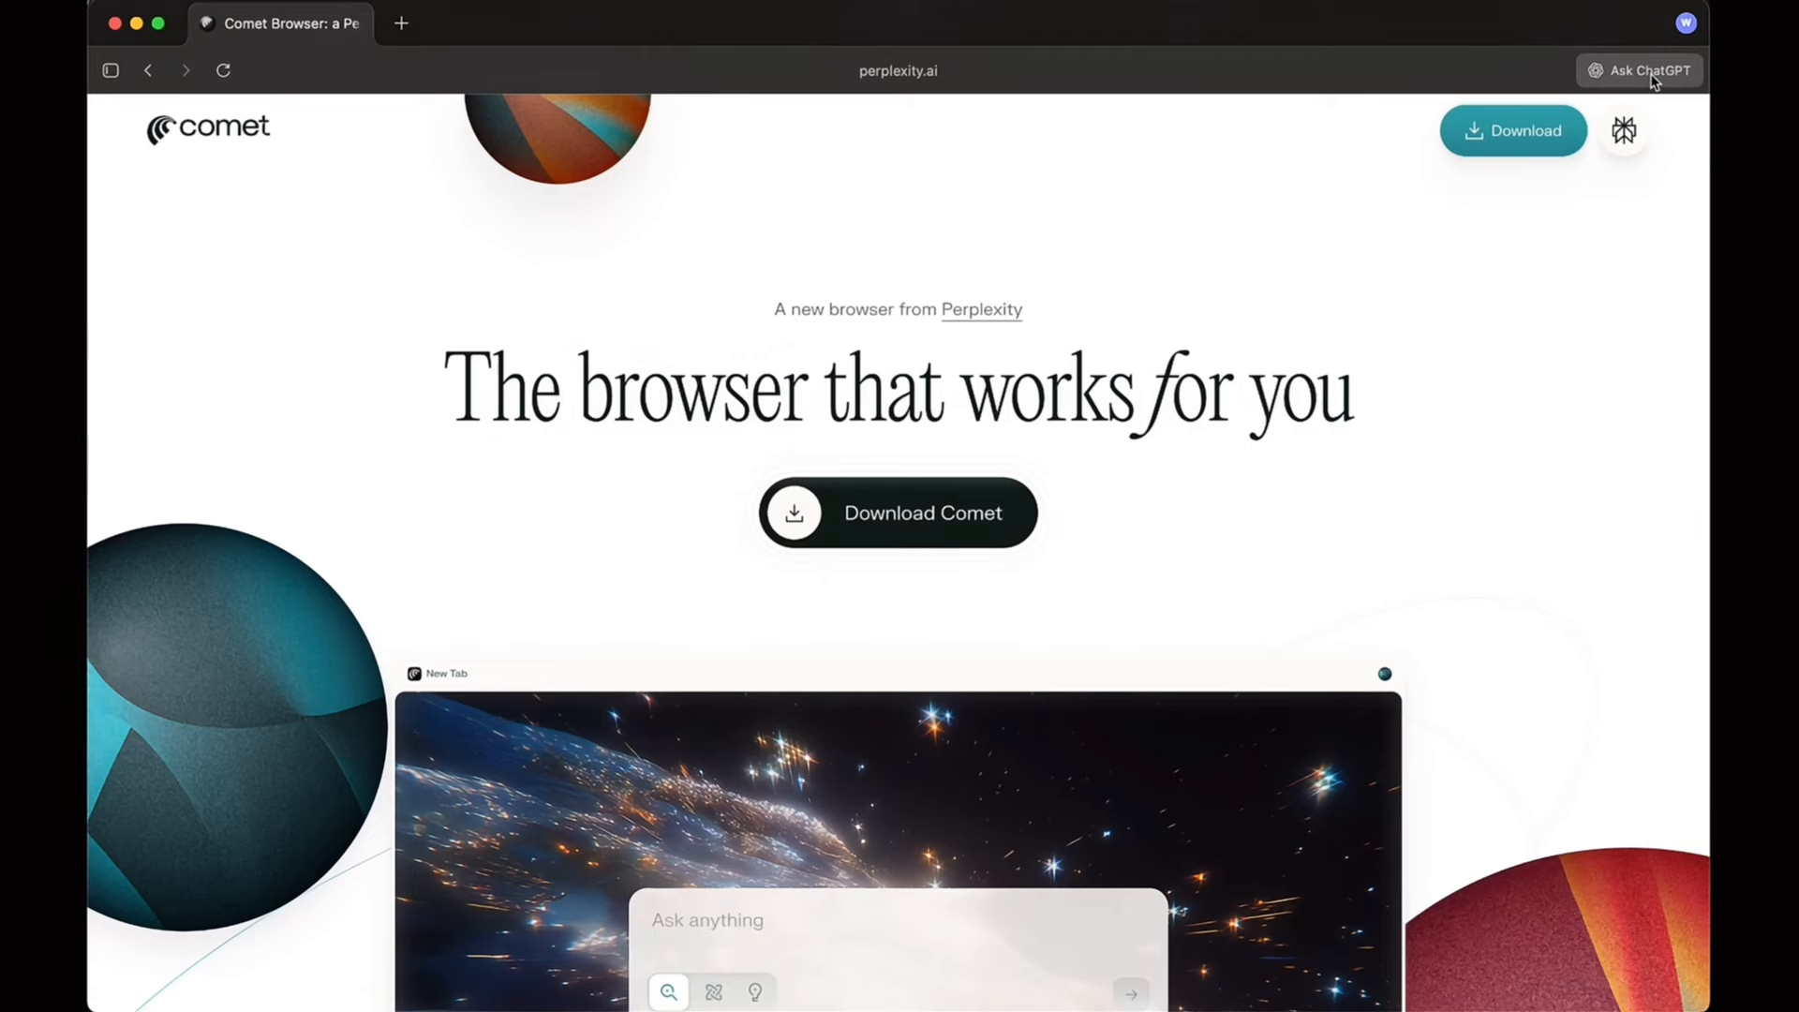
Ask ChatGPT beside the Comet browser page to "Compare with ChatGPT Atlas".
left_click(1651, 75)
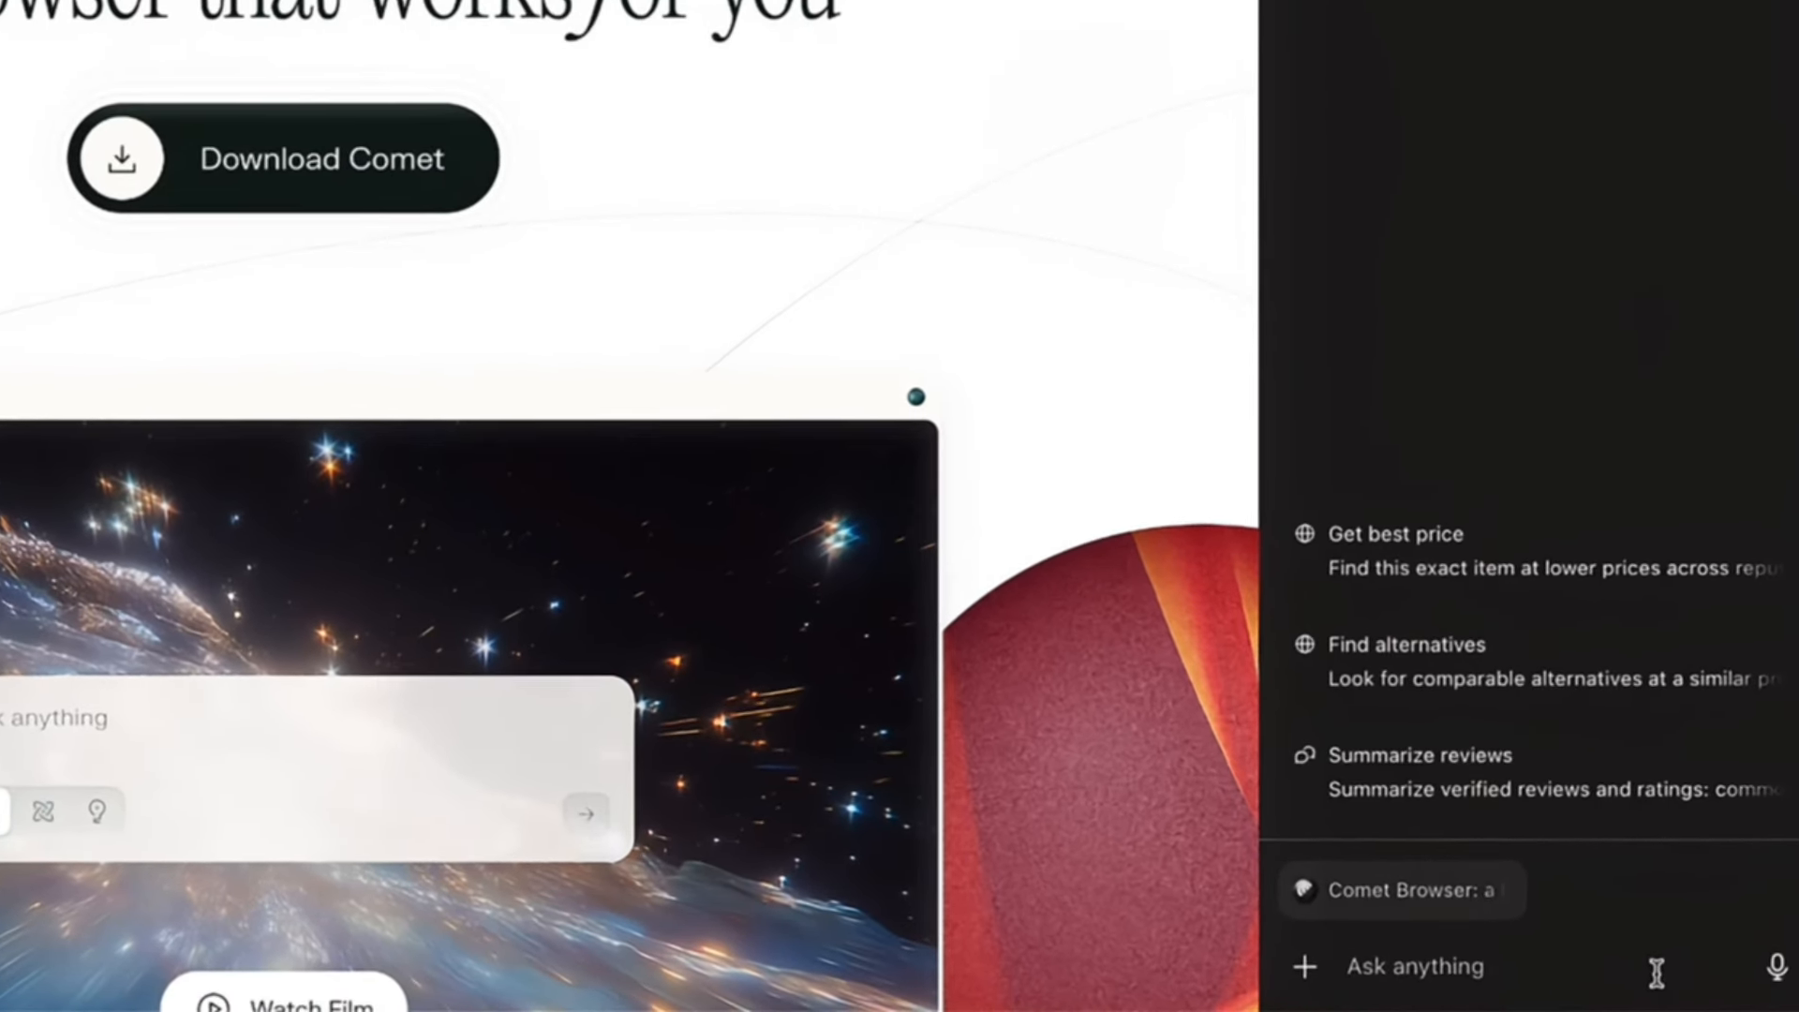
type("Compare with ChatGPT Atlas")
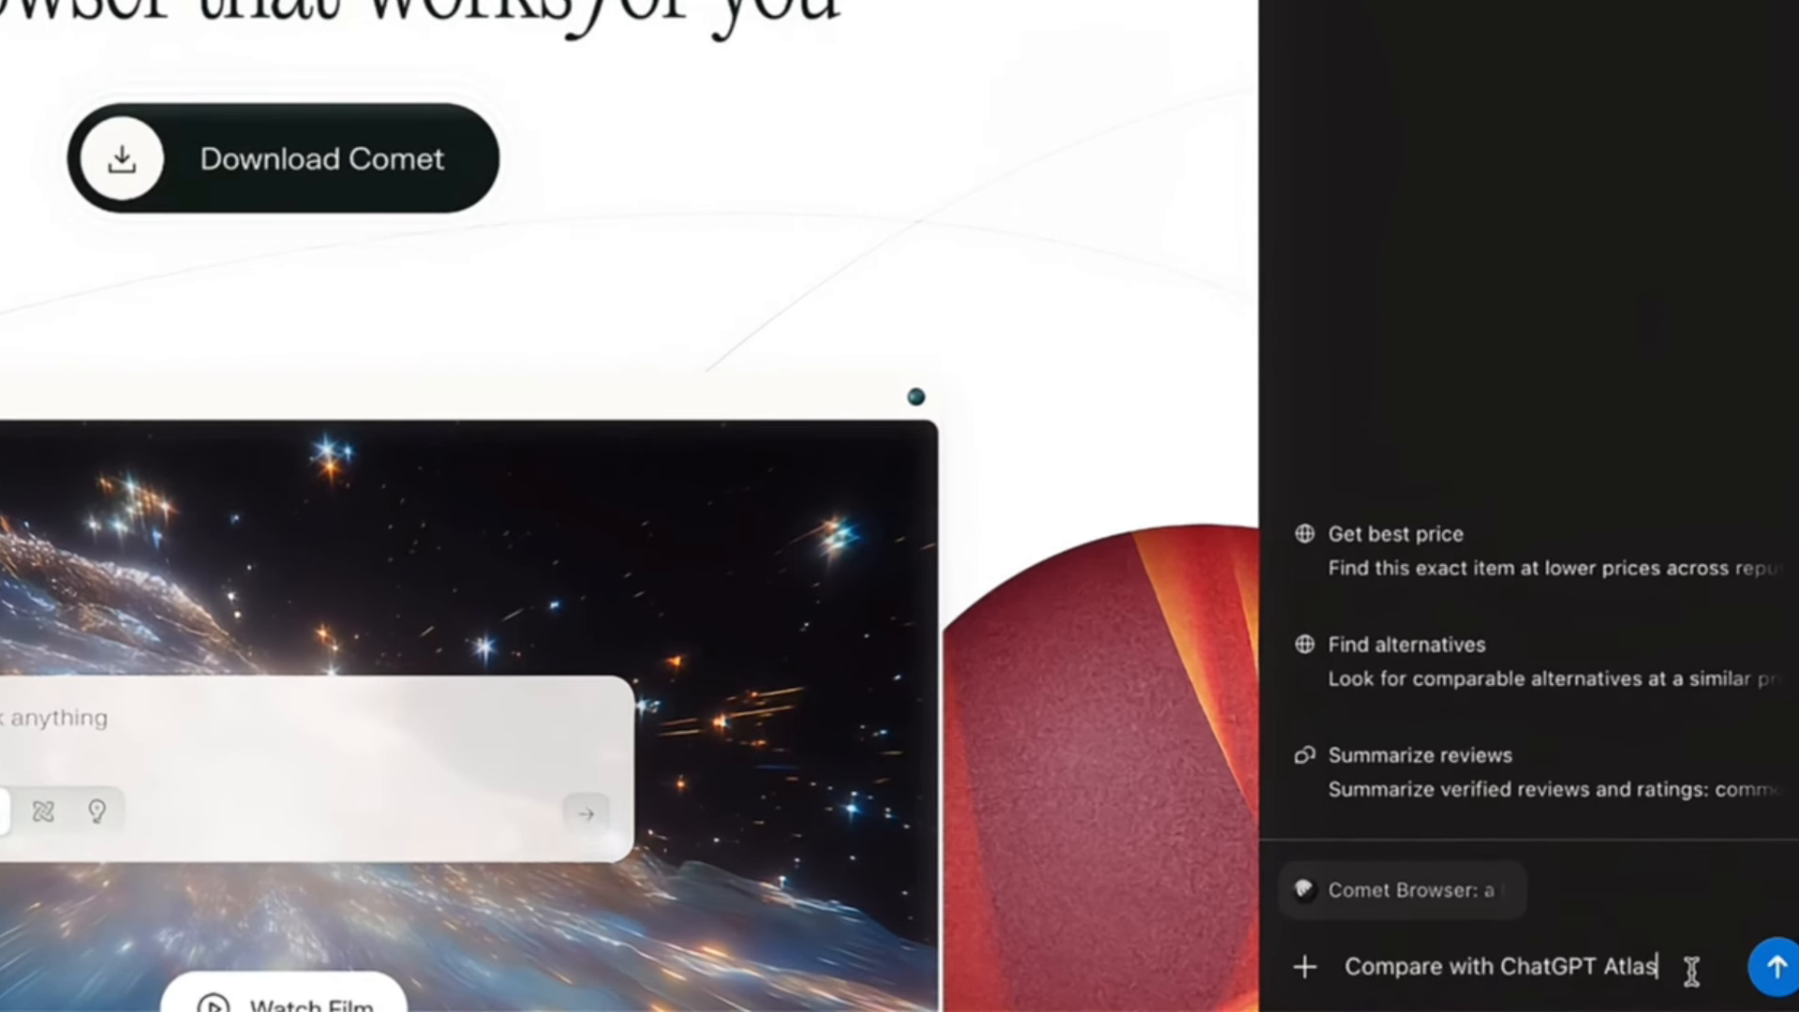
left_click(1775, 970)
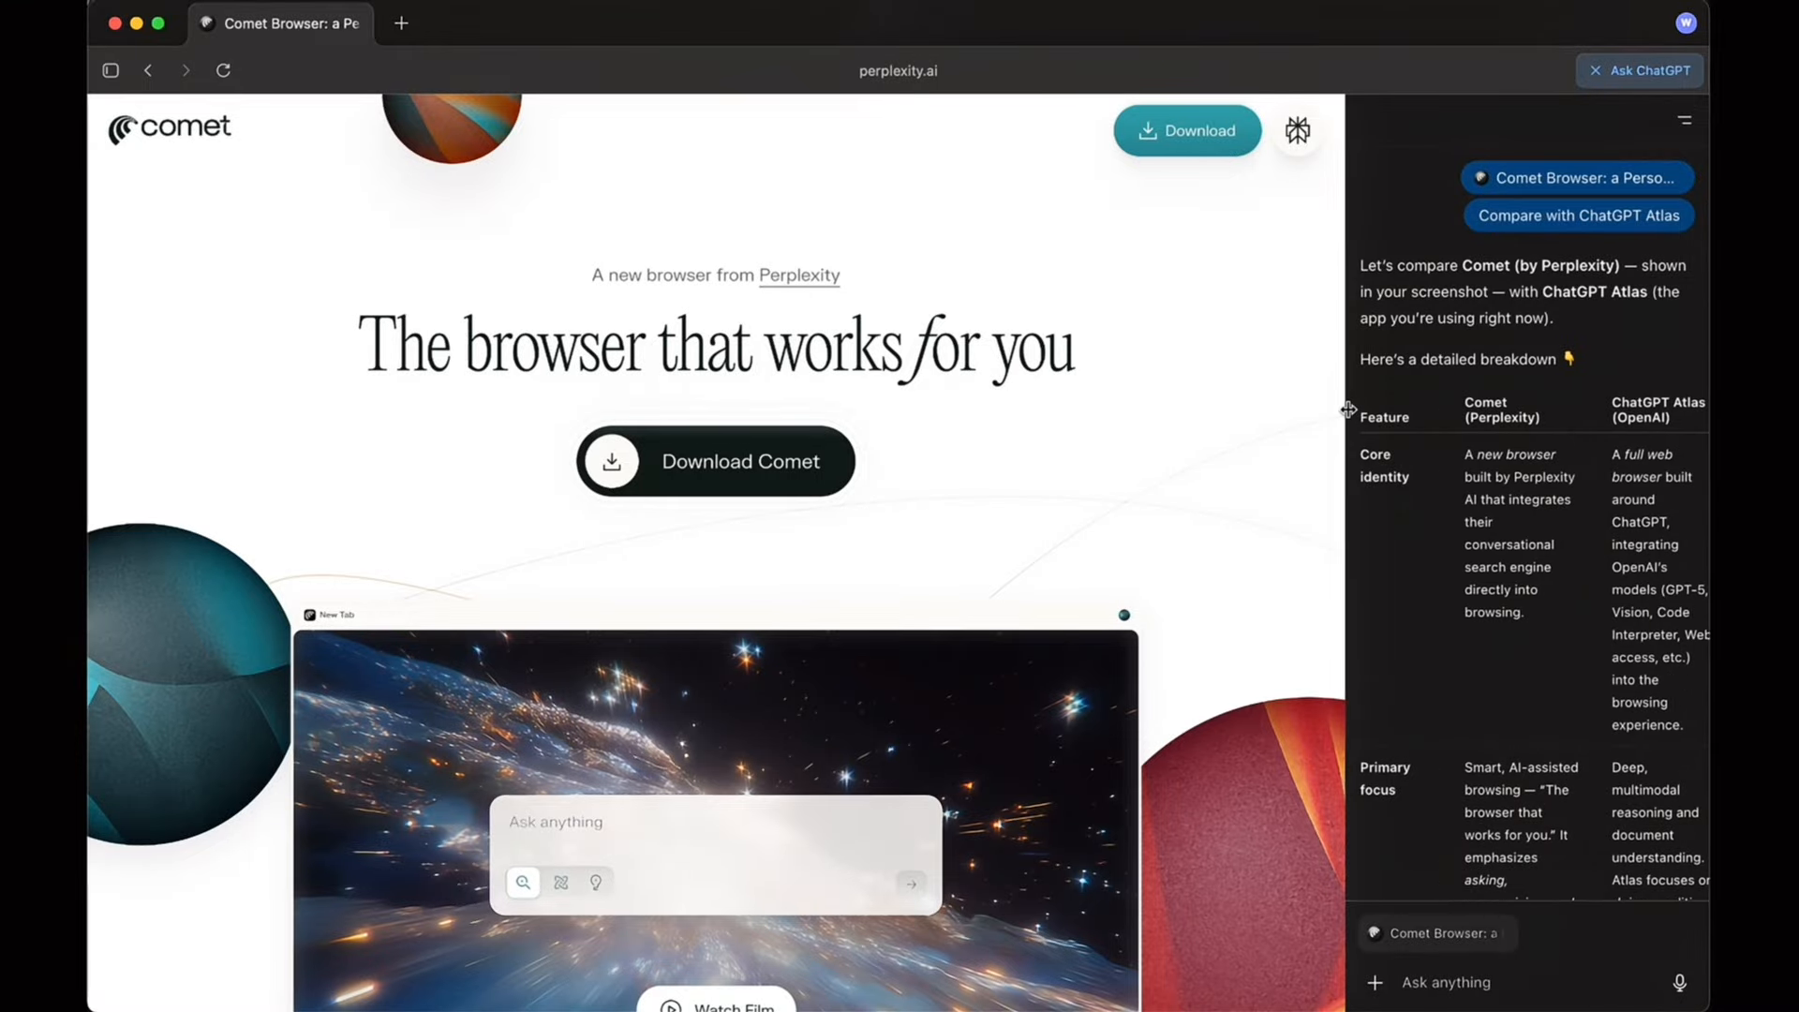
Widen the ChatGPT sidebar and read through the Comet versus ChatGPT Atlas comparison down to the closing summary.
left_click_drag(1347, 522, 806, 412)
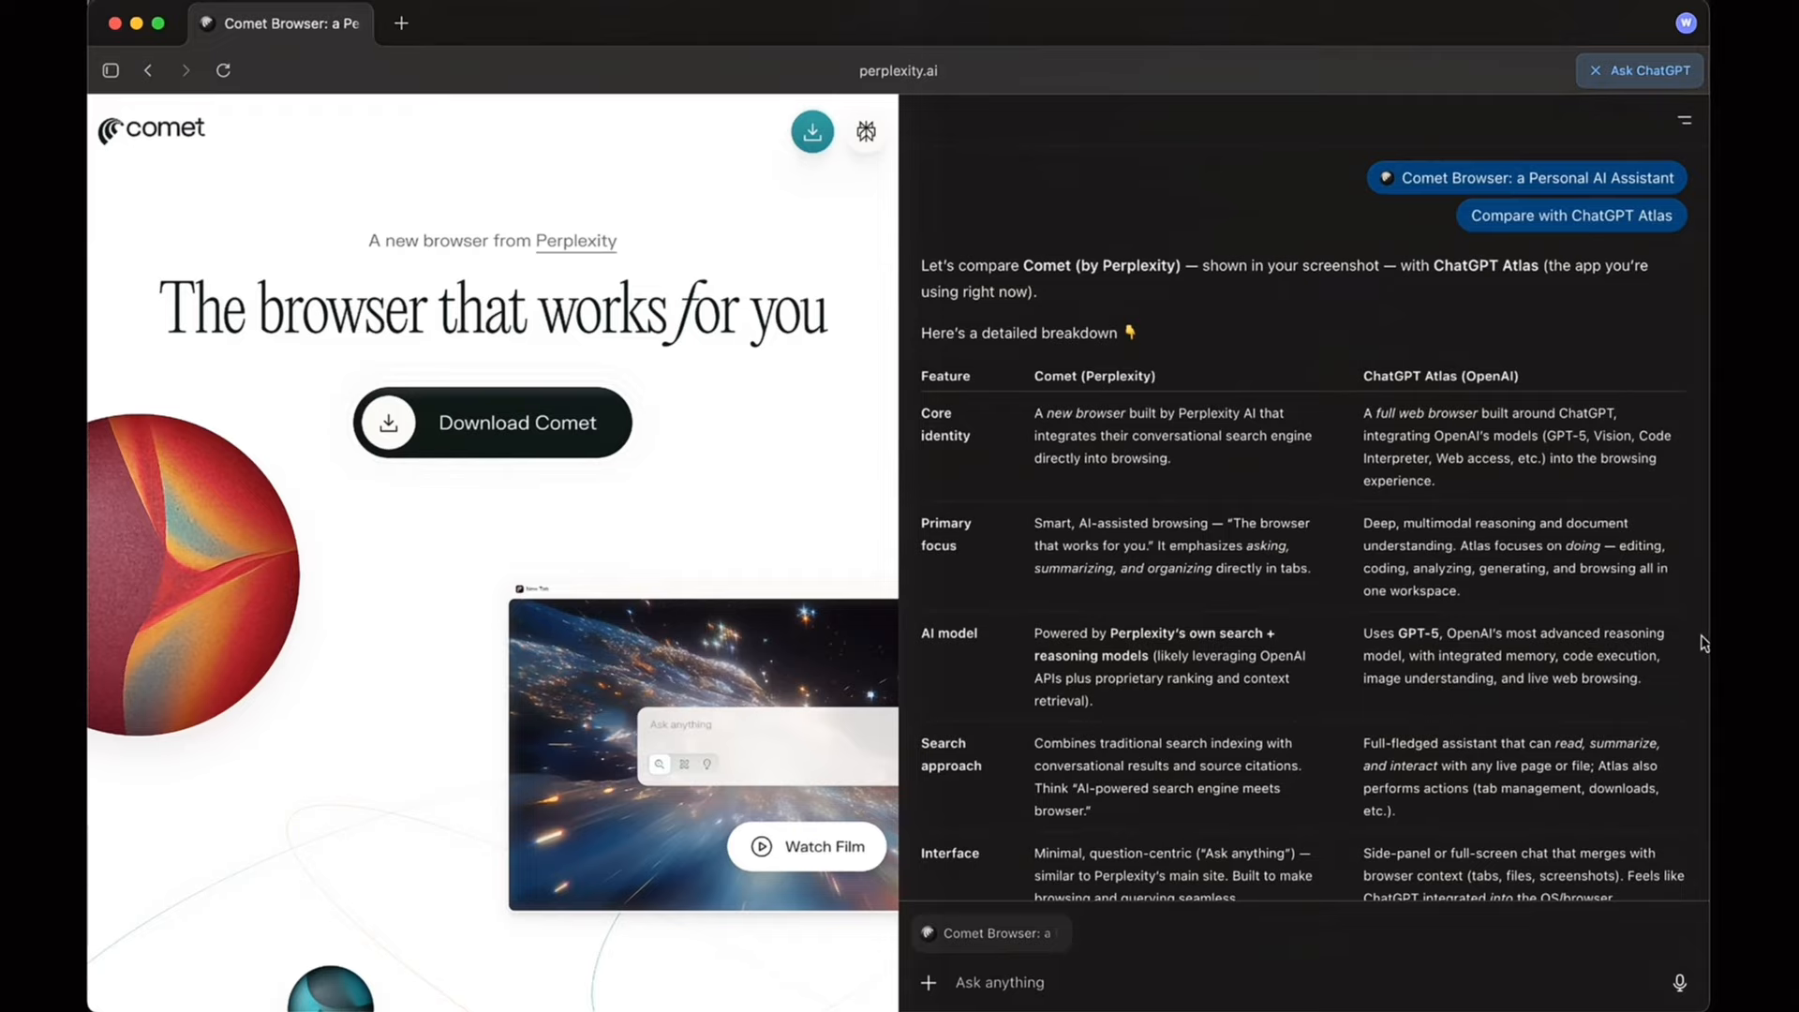
scroll(1703, 643, "down", 5)
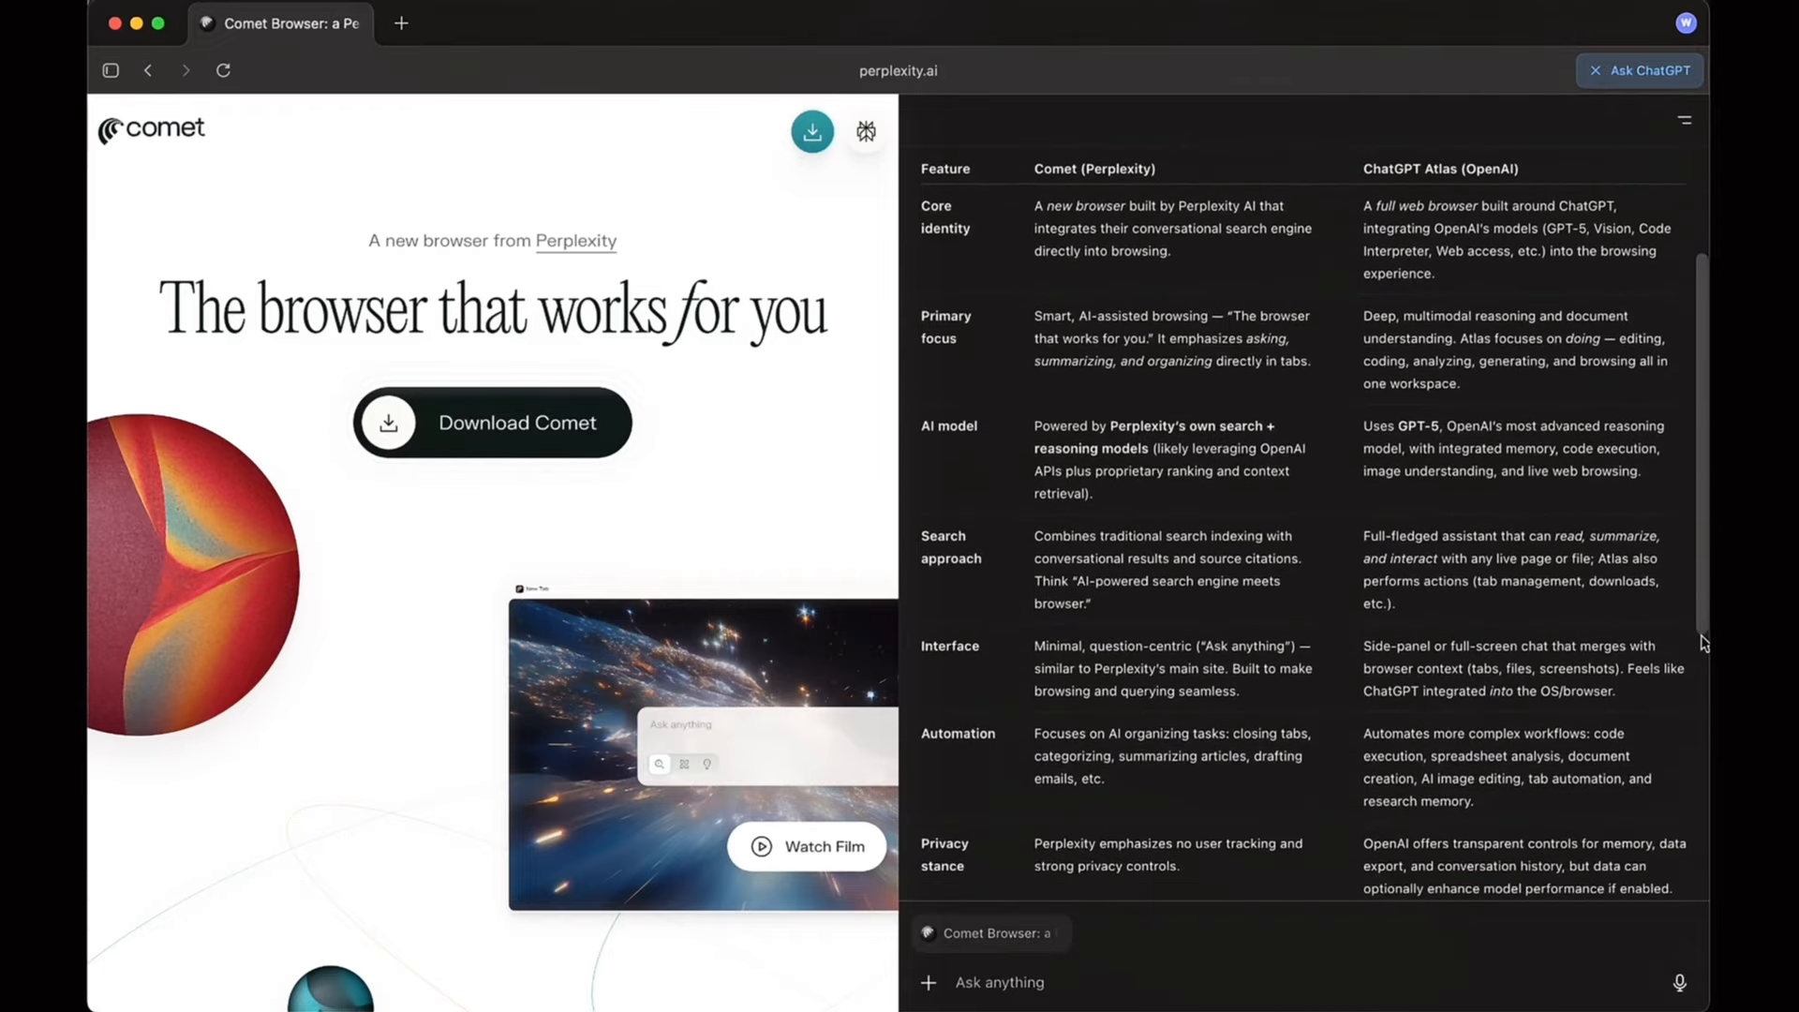
scroll(1703, 643, "down", 5)
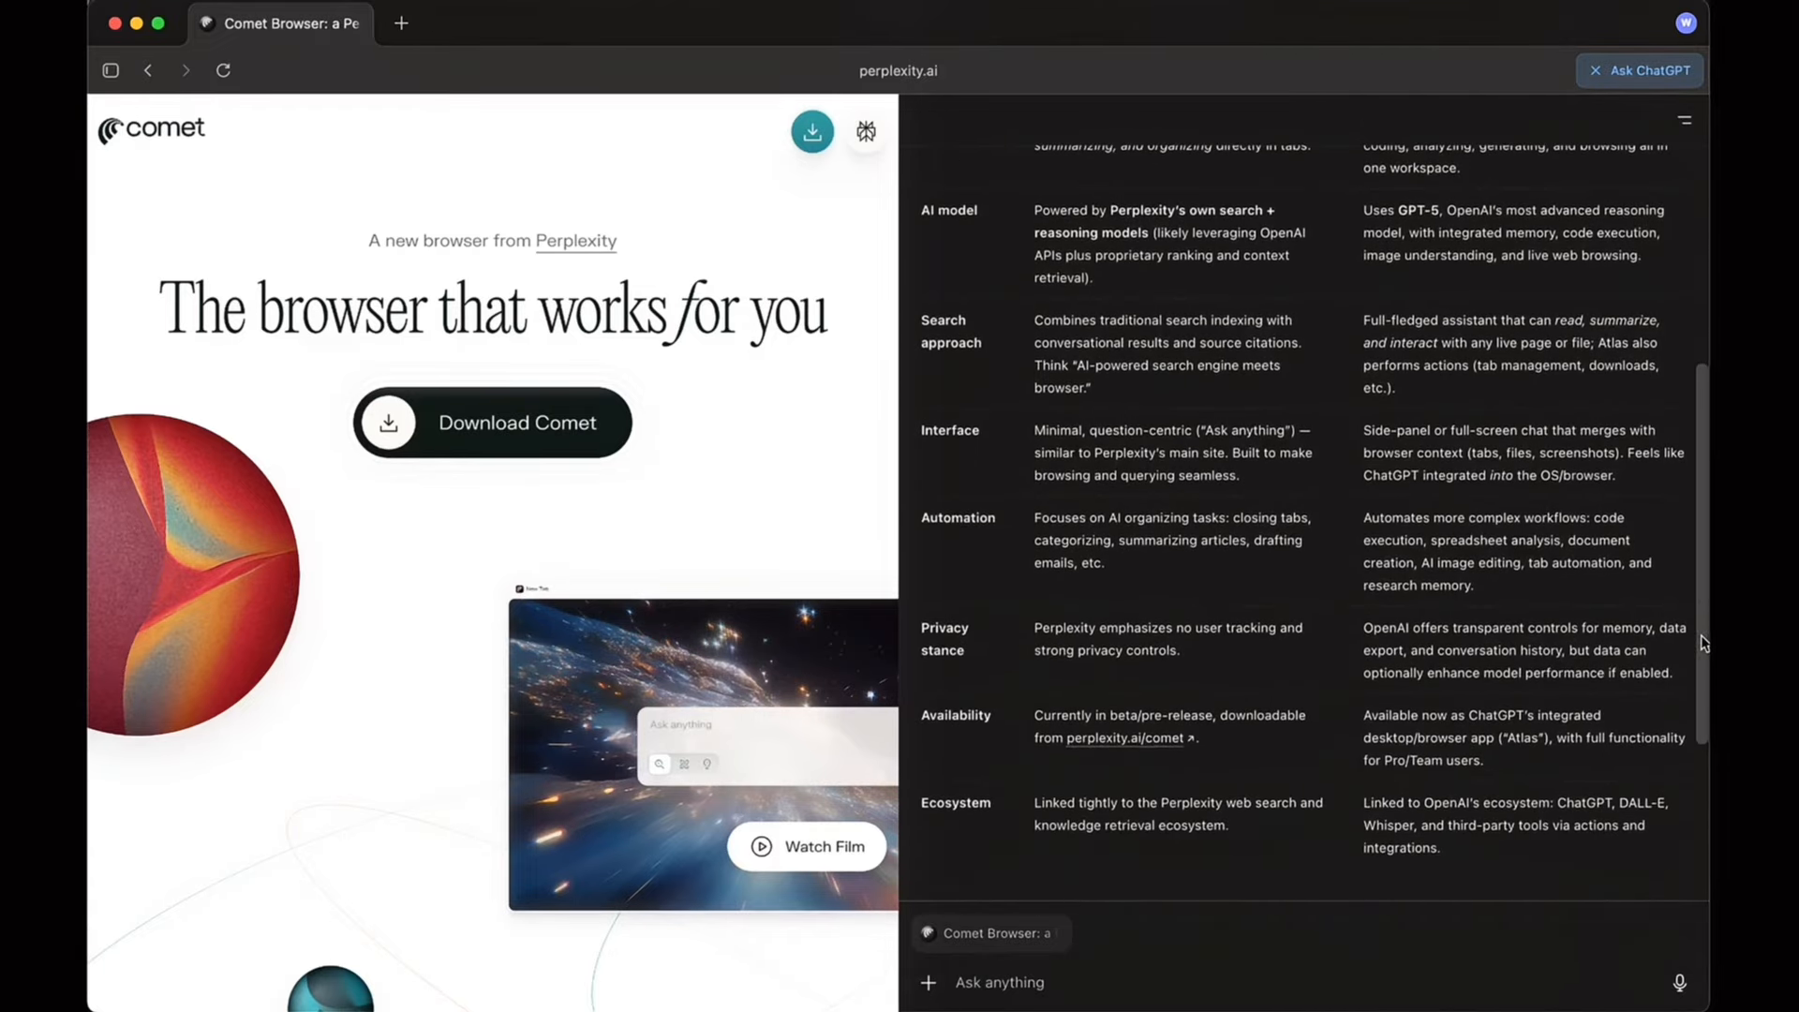
scroll(1703, 642, "down", 5)
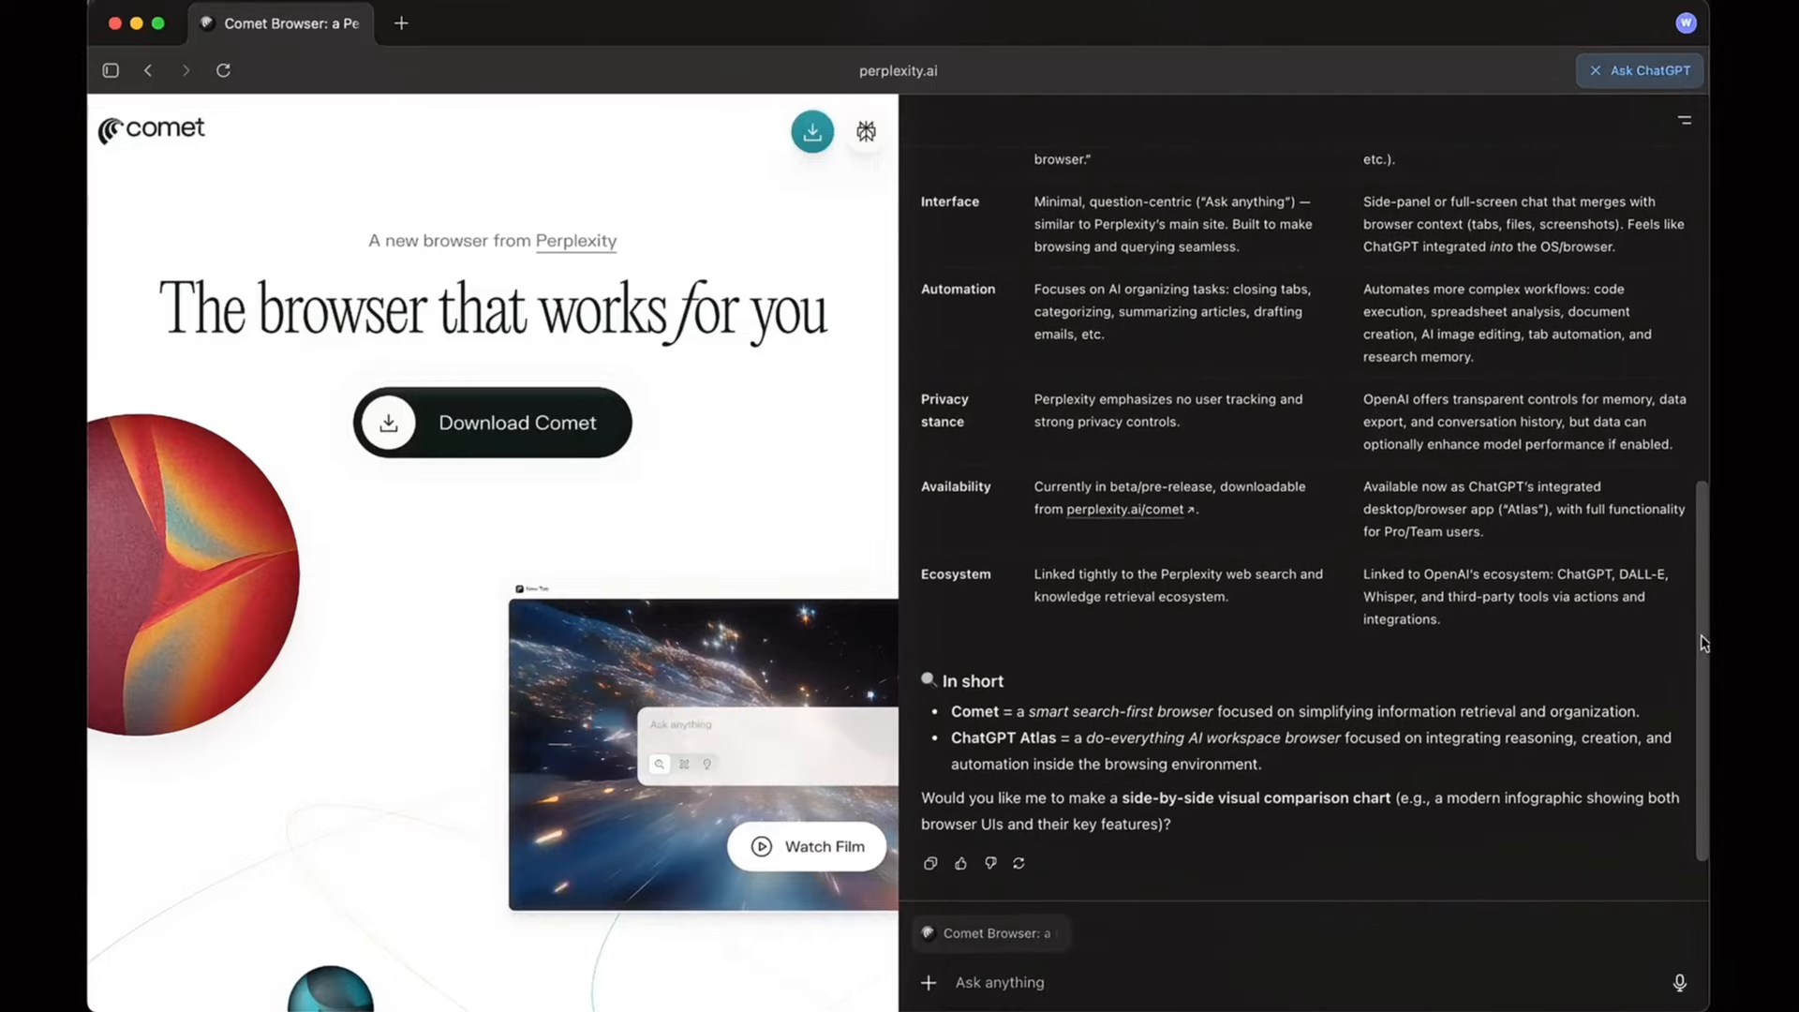
scroll(1703, 643, "down", 2)
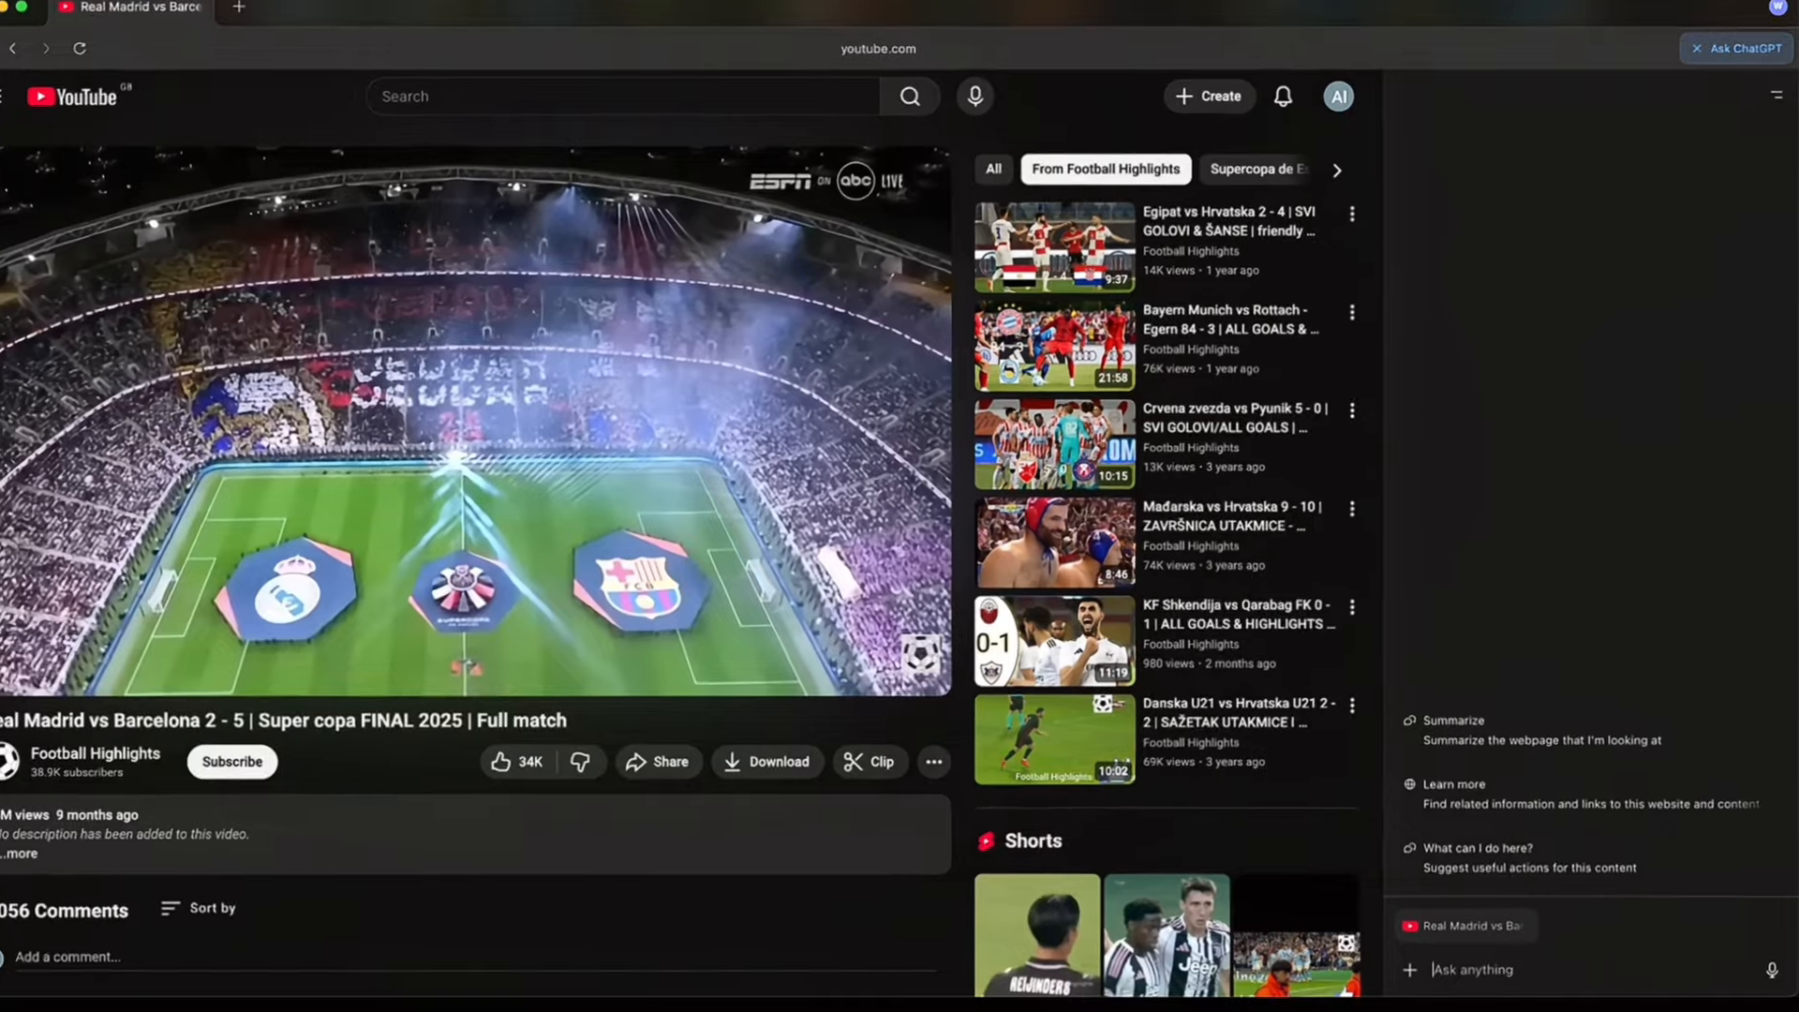
Ask ChatGPT beside the YouTube match video to "Summarize this football match. I want to know the score and when the score is in".
type("Summarize this football m")
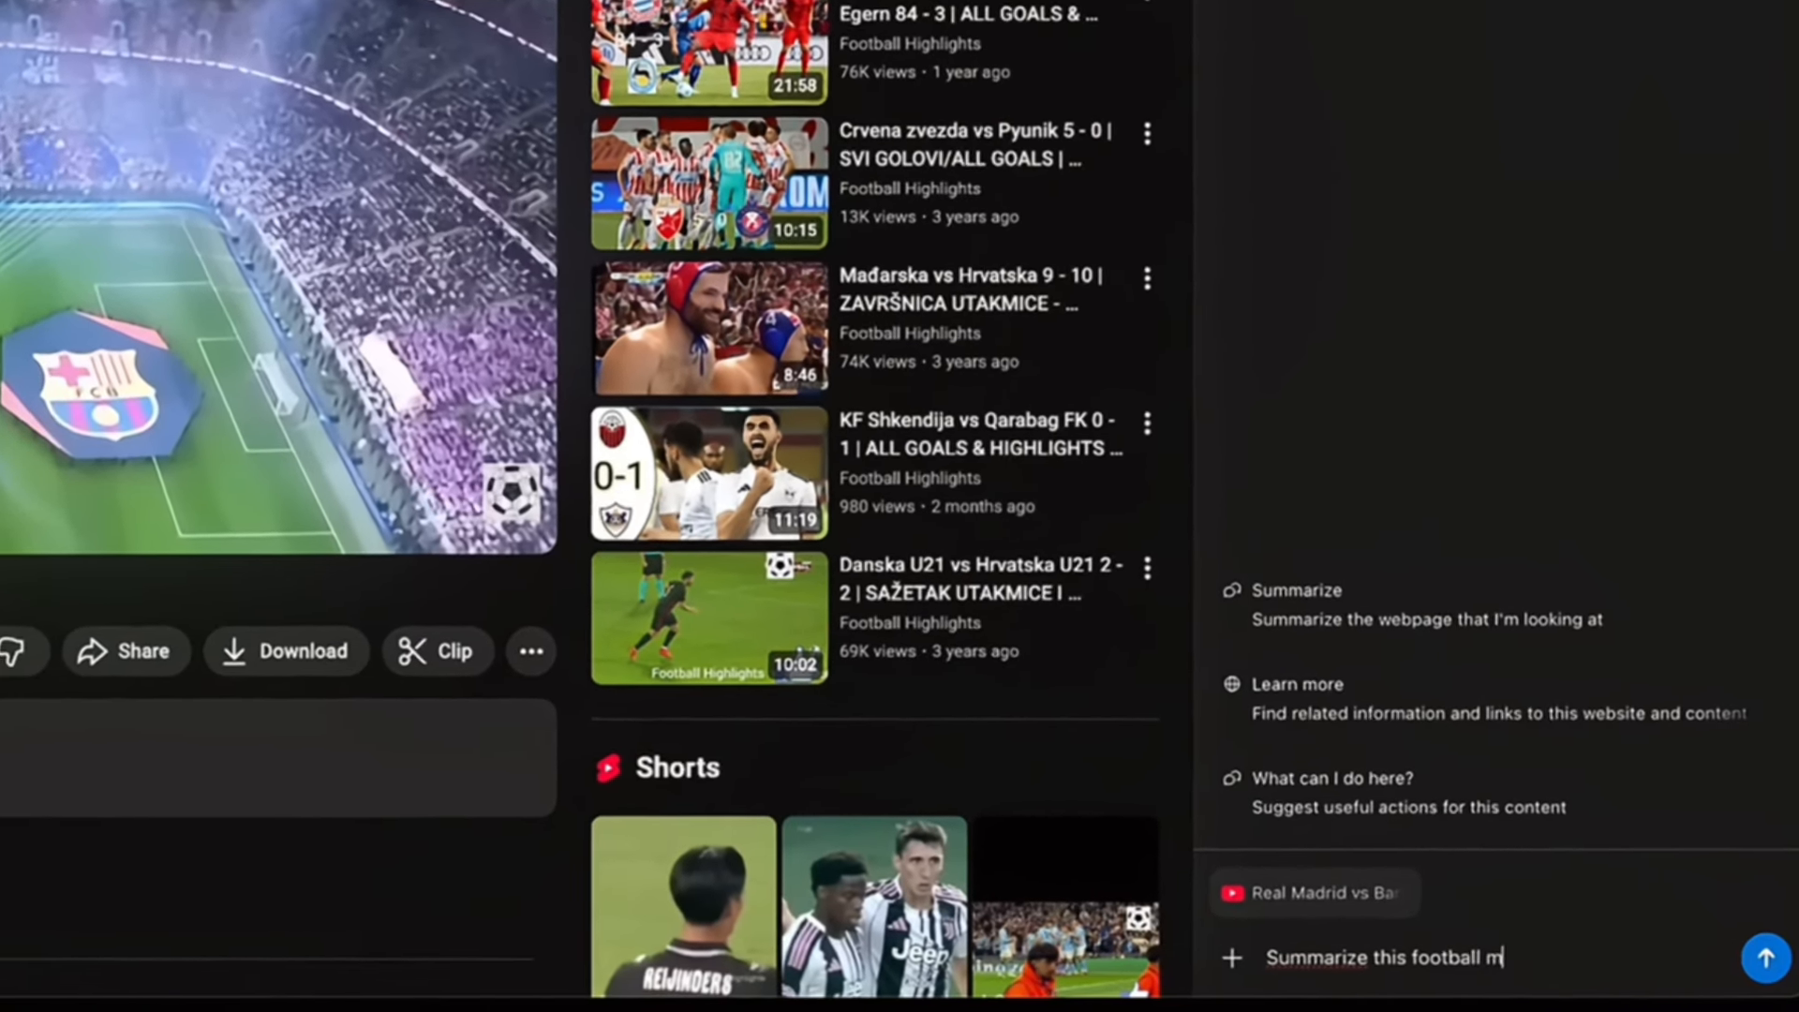
type("atch. ")
type("I want to know")
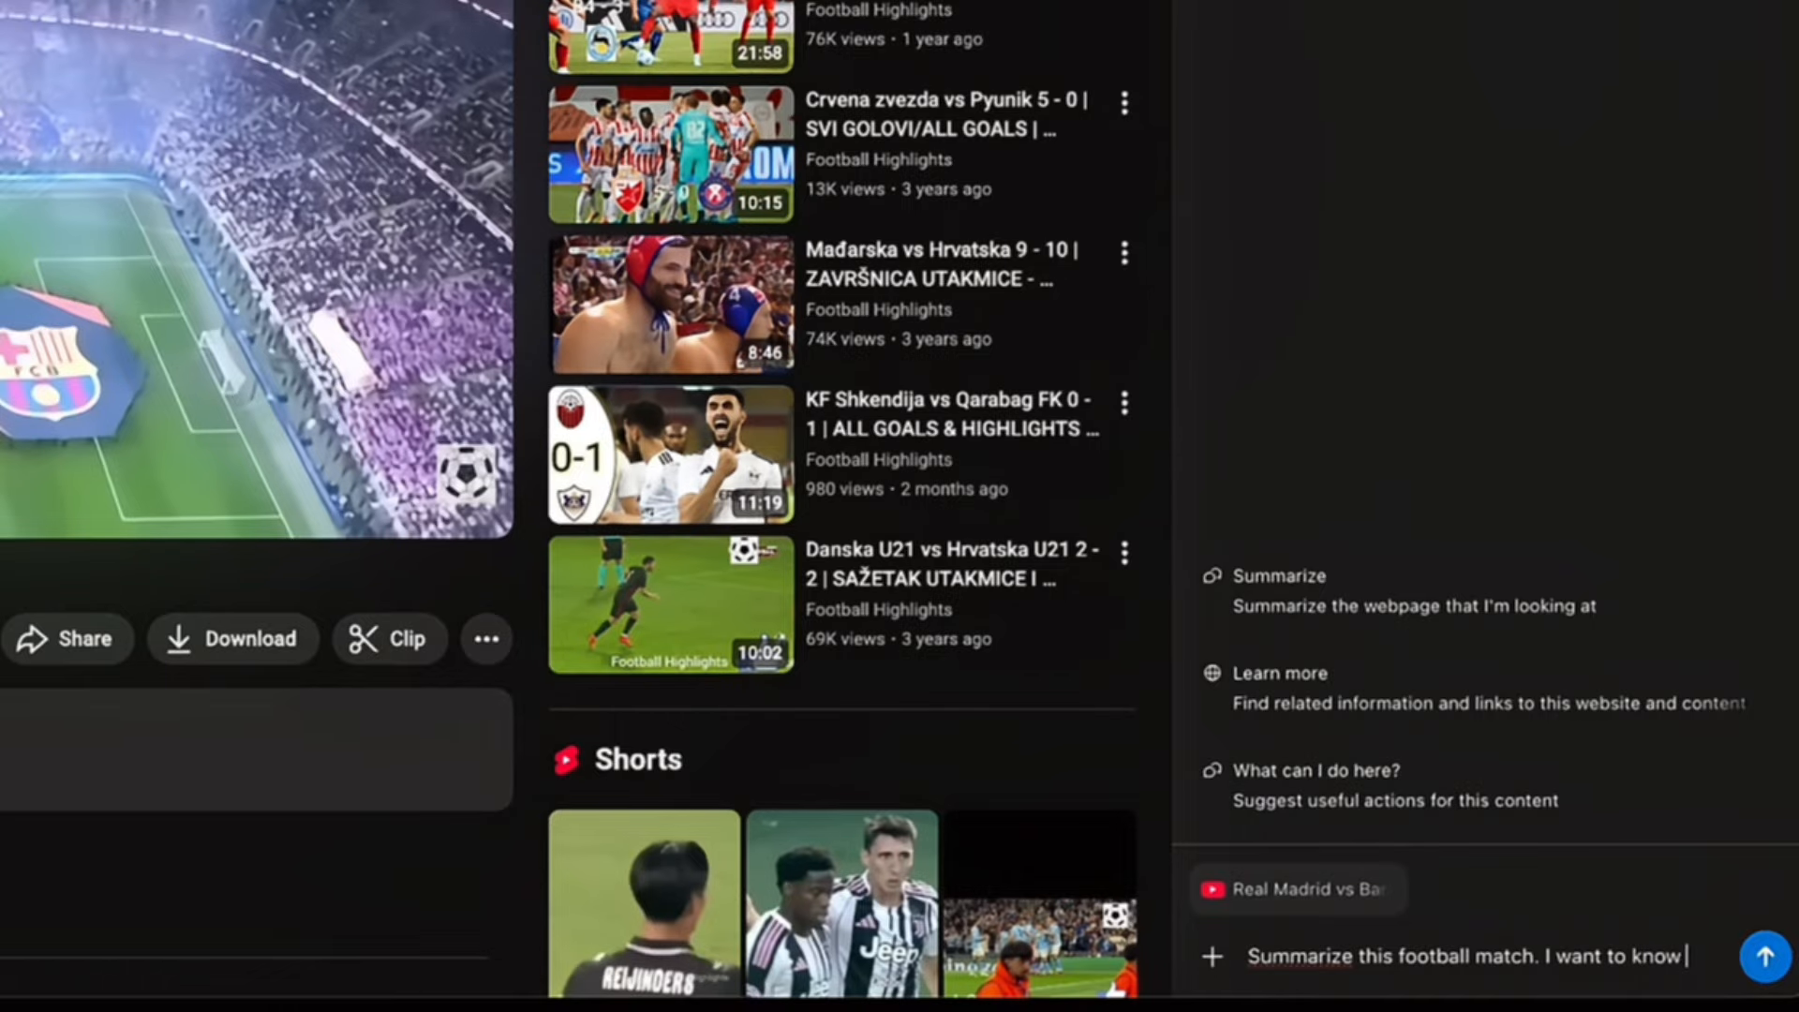
type(" the score and when the score is in")
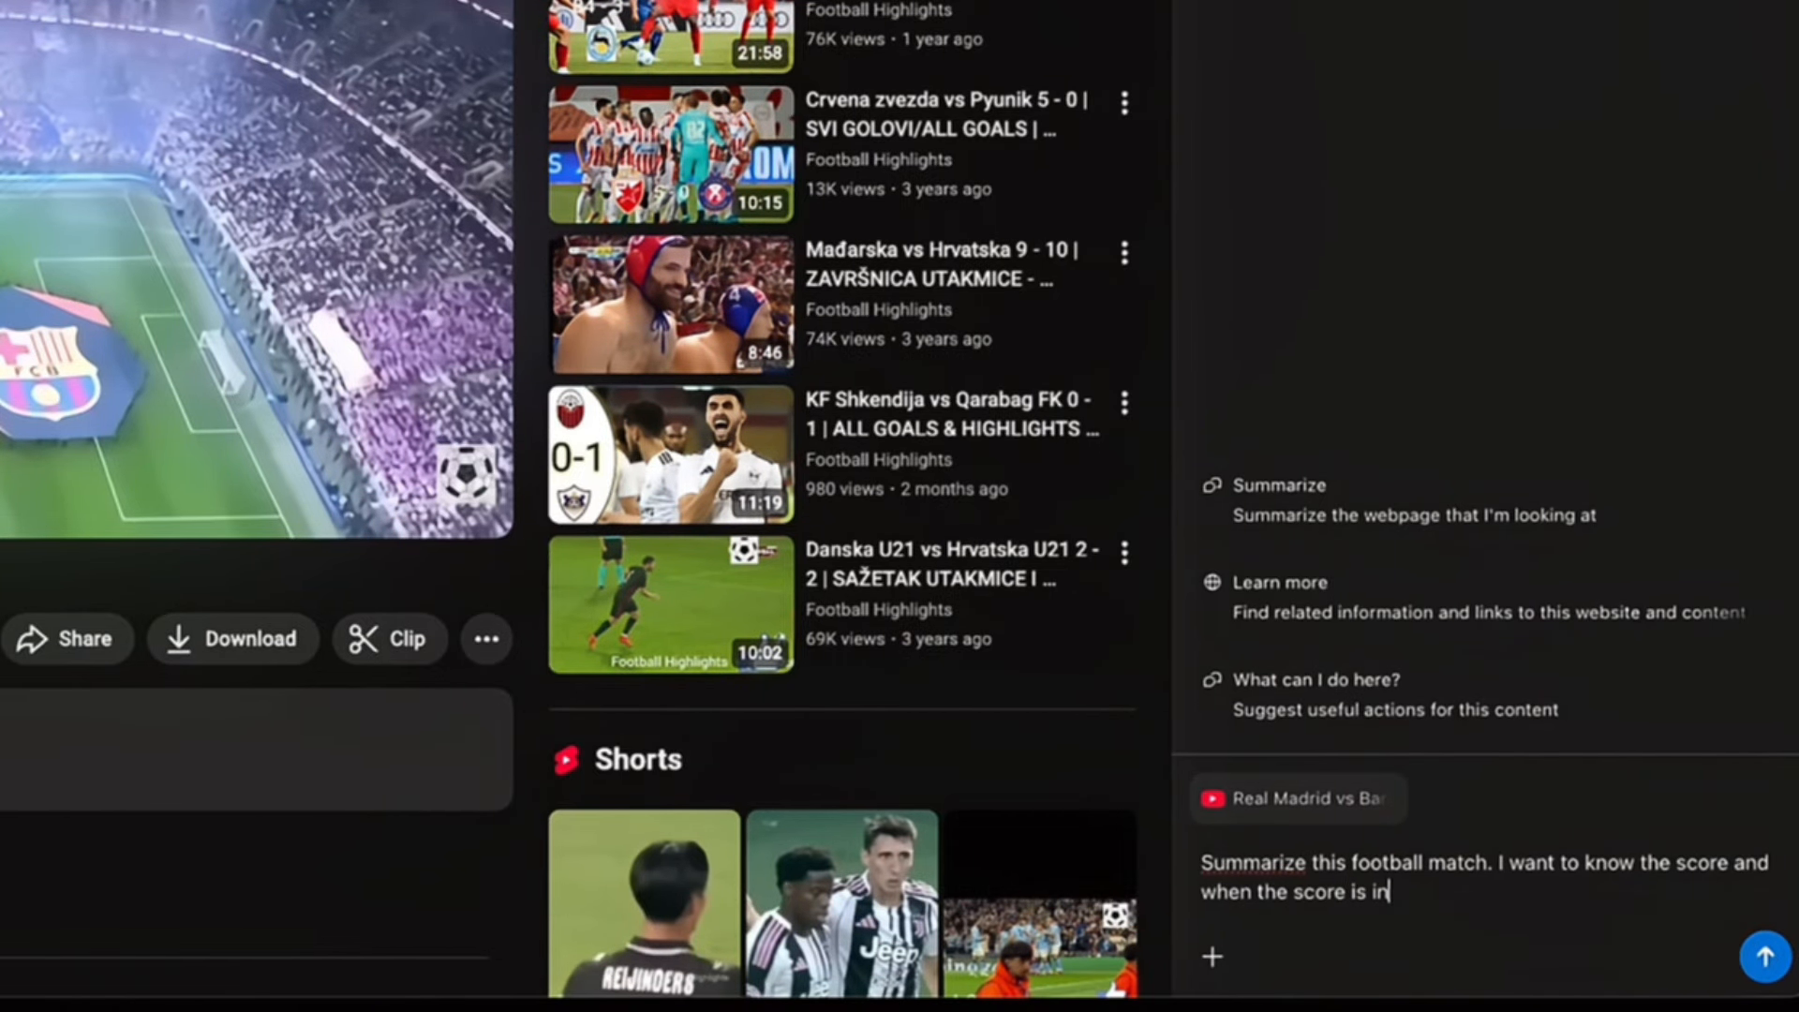
key("Return")
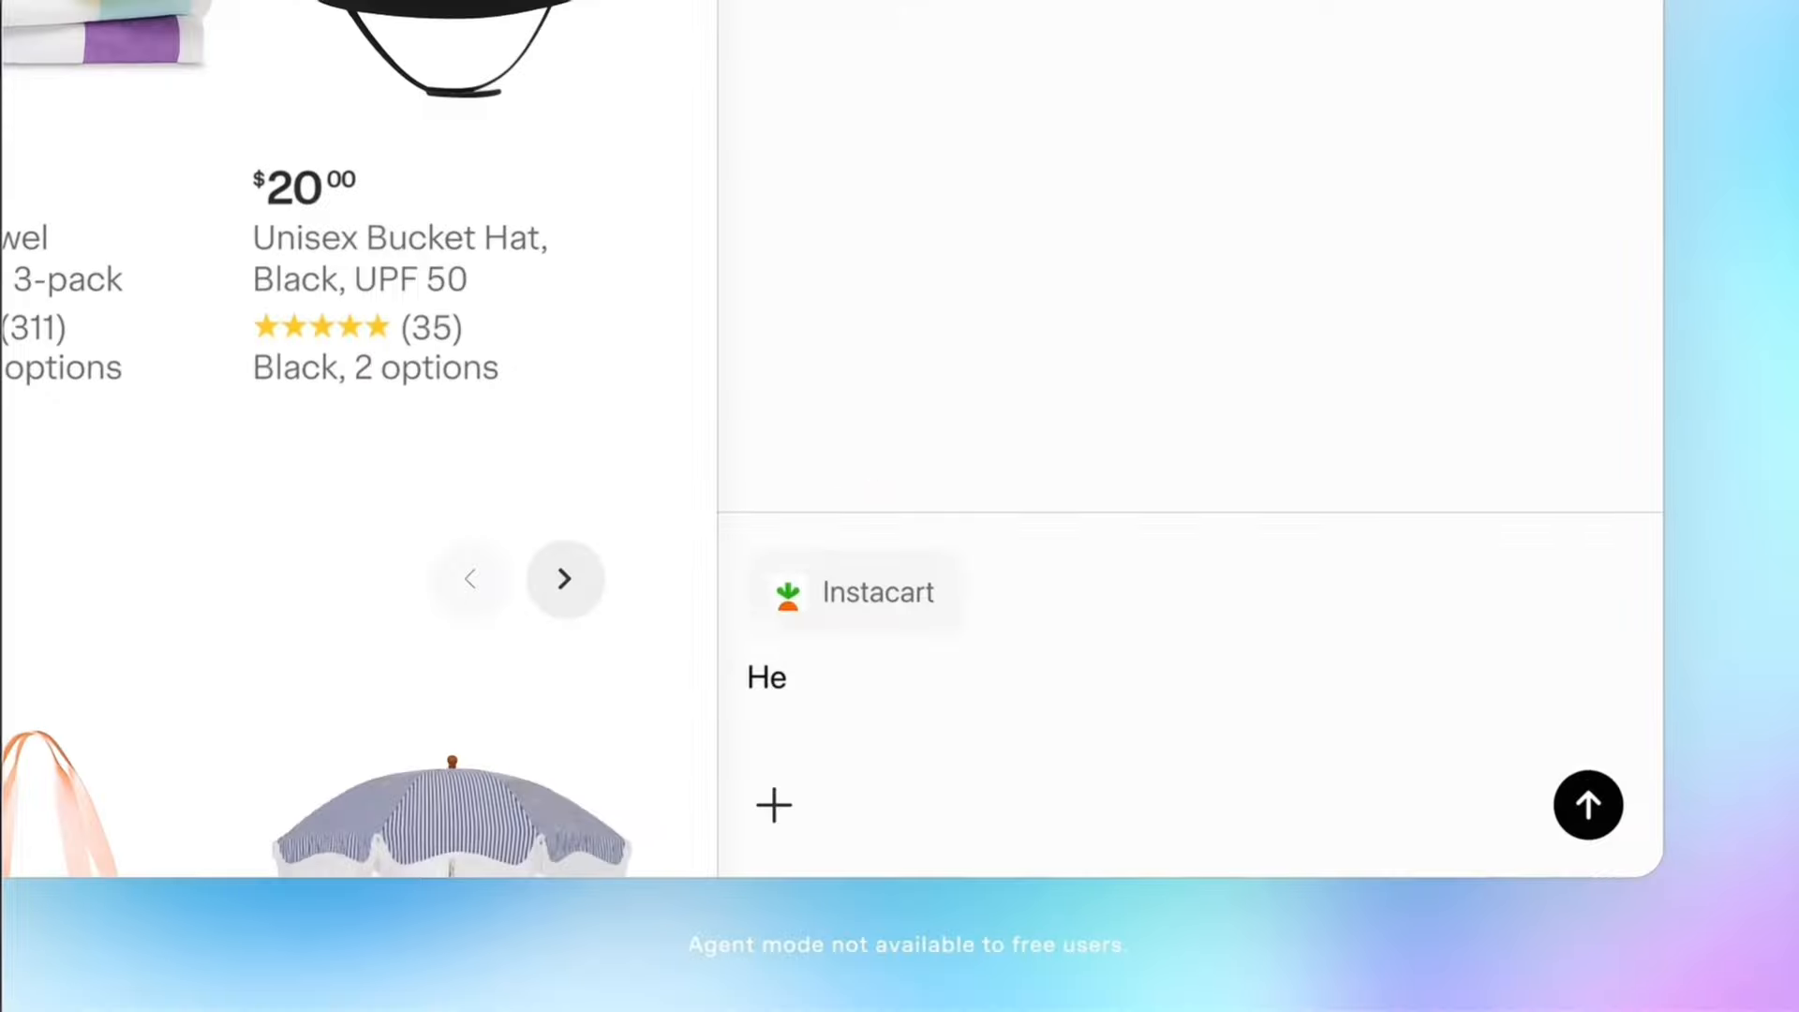
Ask ChatGPT on Instacart to grab the usual beach-day stuff for tomorrow's beach trip with the kids, and allow it to use the browser.
type("ading to the beach with the kids tomorrow! Can you grab the usual beach-day stuff?")
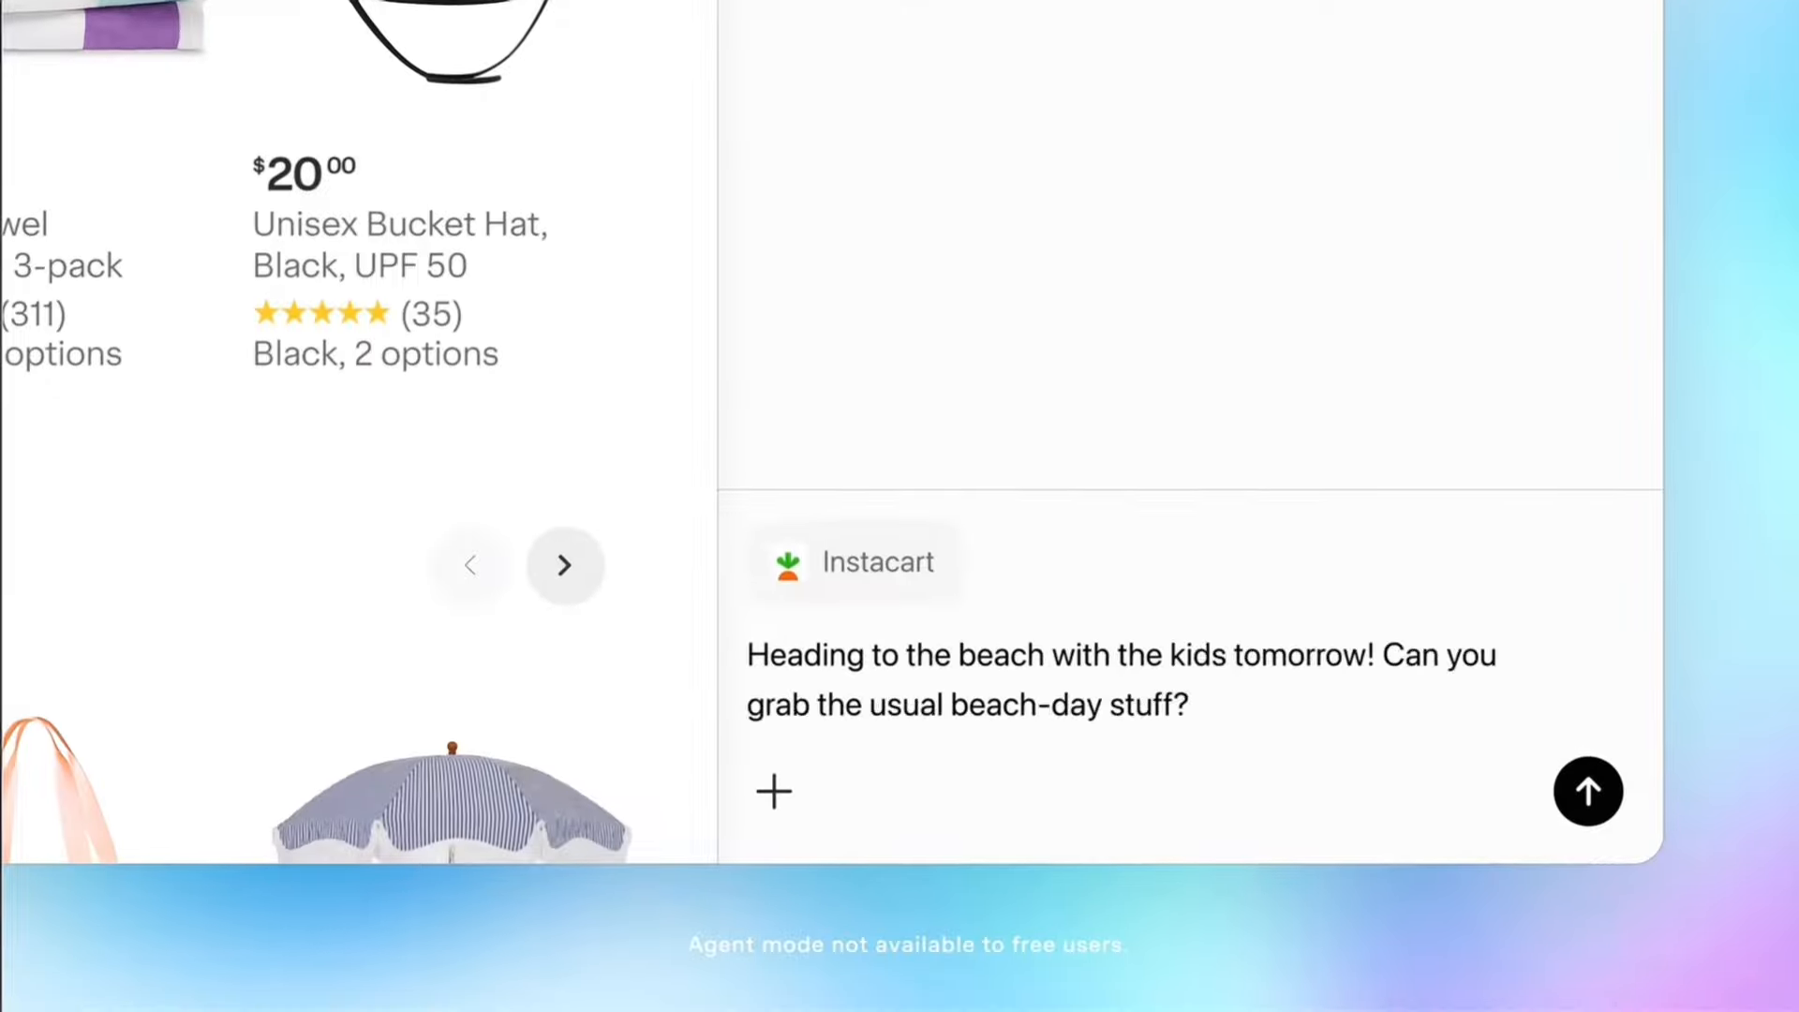
left_click(1590, 792)
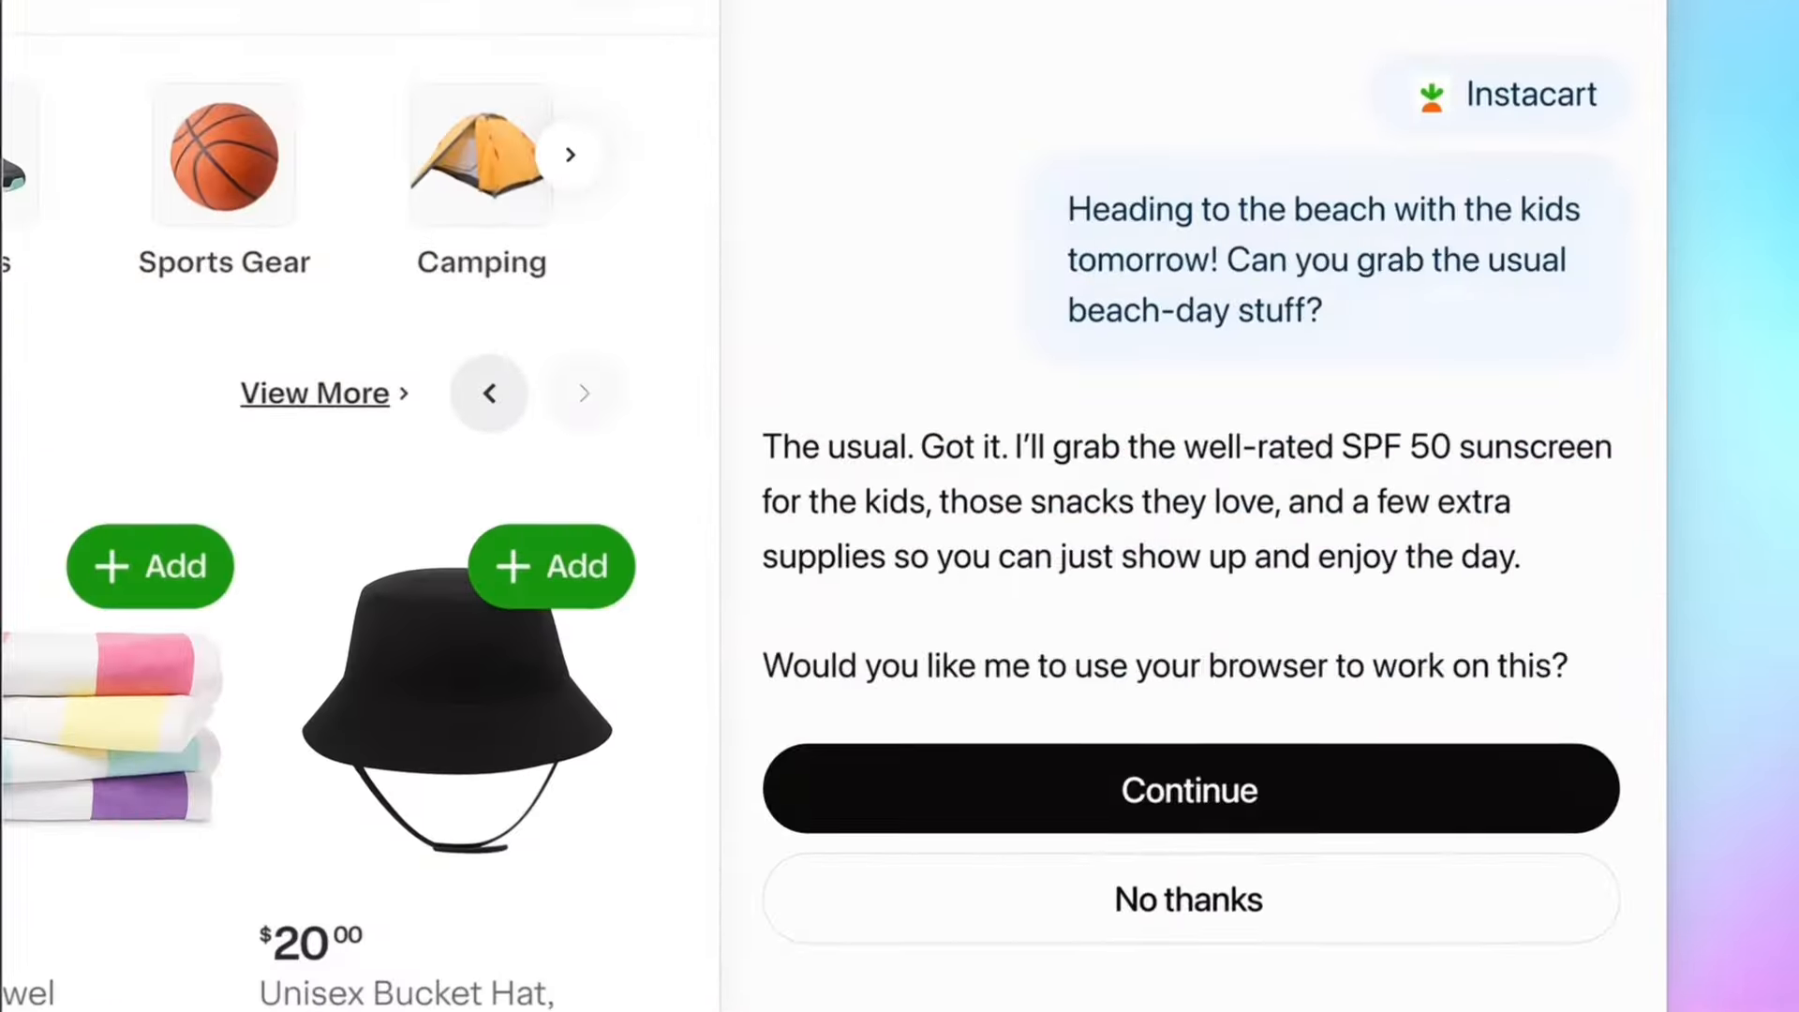
left_click(1424, 821)
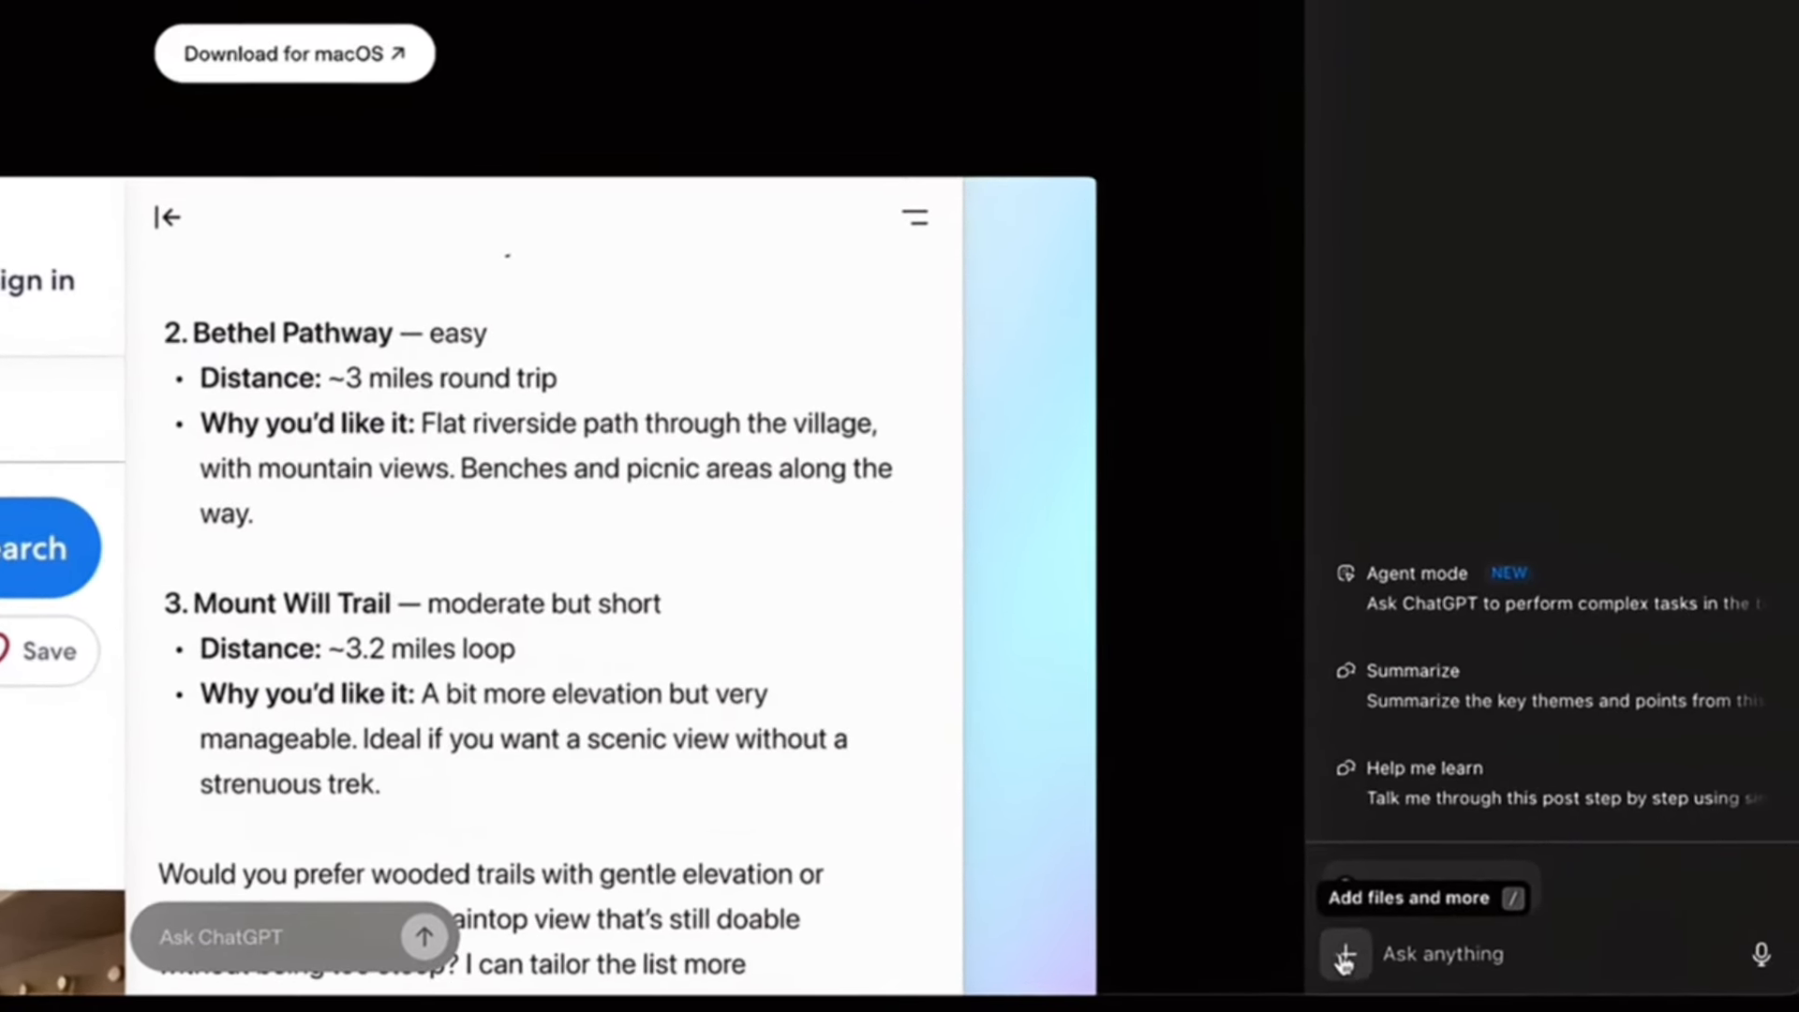
Turn on Agent mode in the sidebar chat, and explore its login mode and source options, switching Use cloud browser on and back off.
left_click(1389, 958)
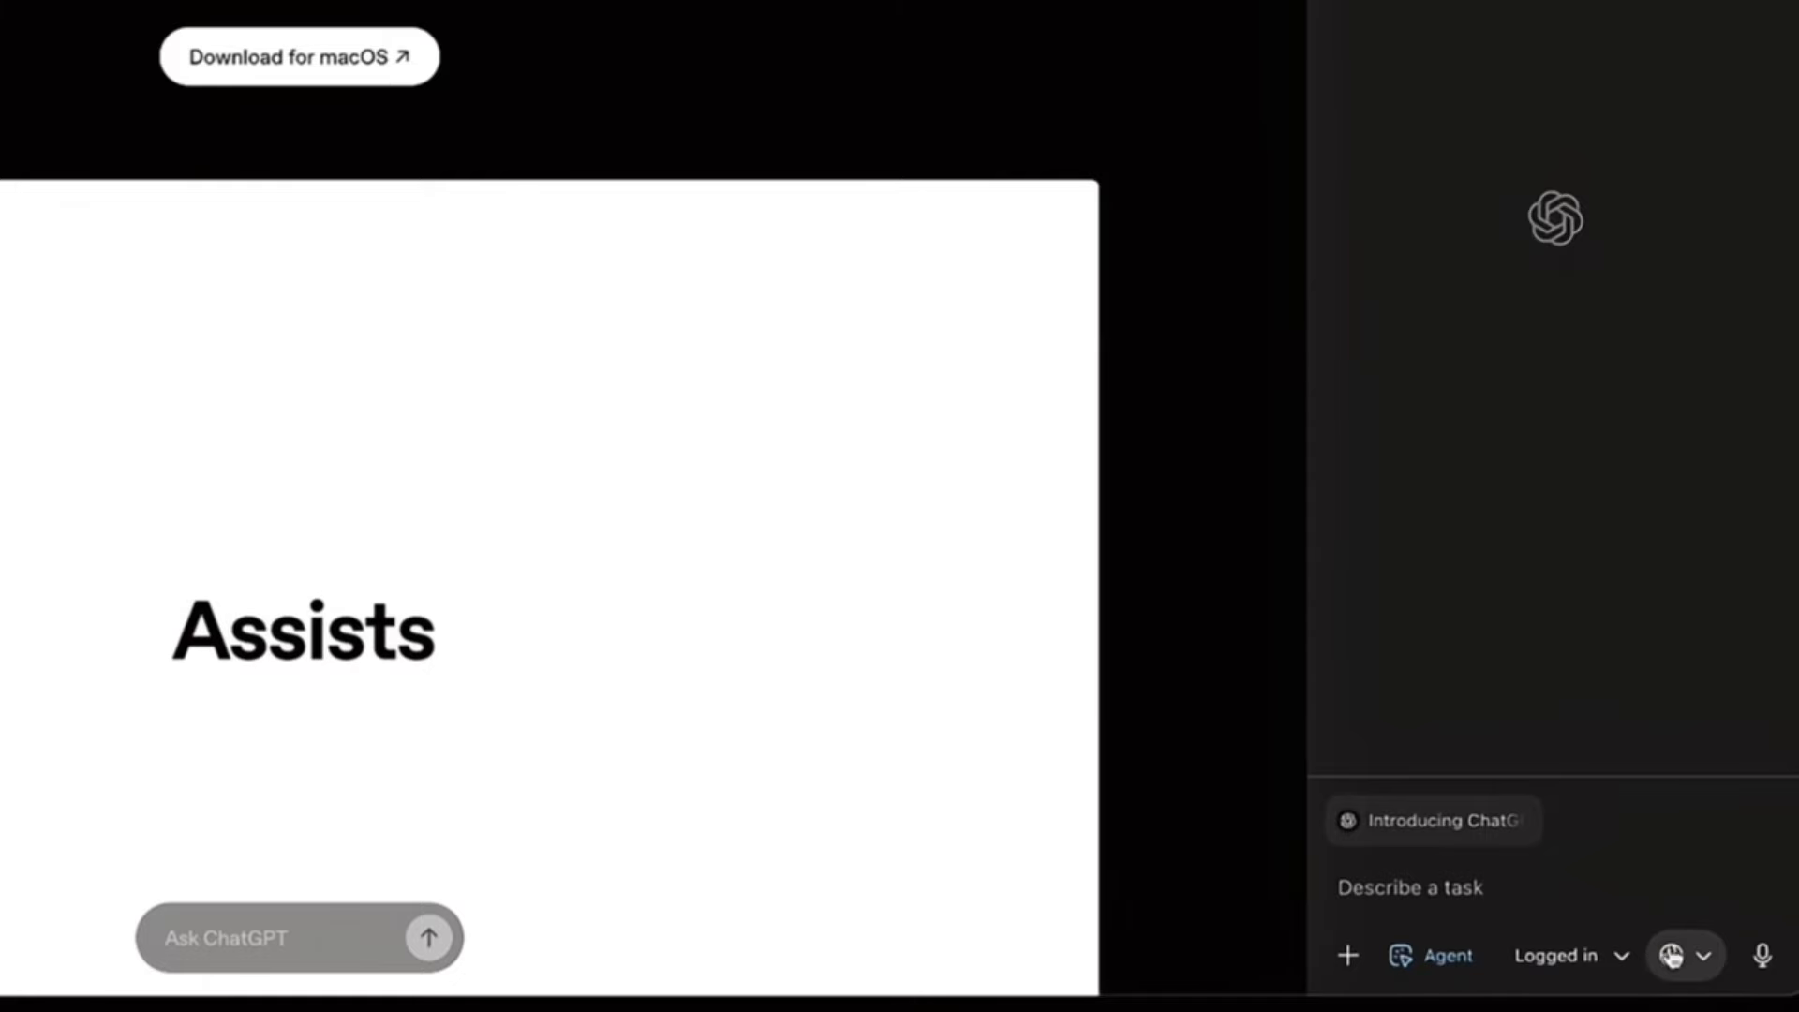
left_click(1677, 954)
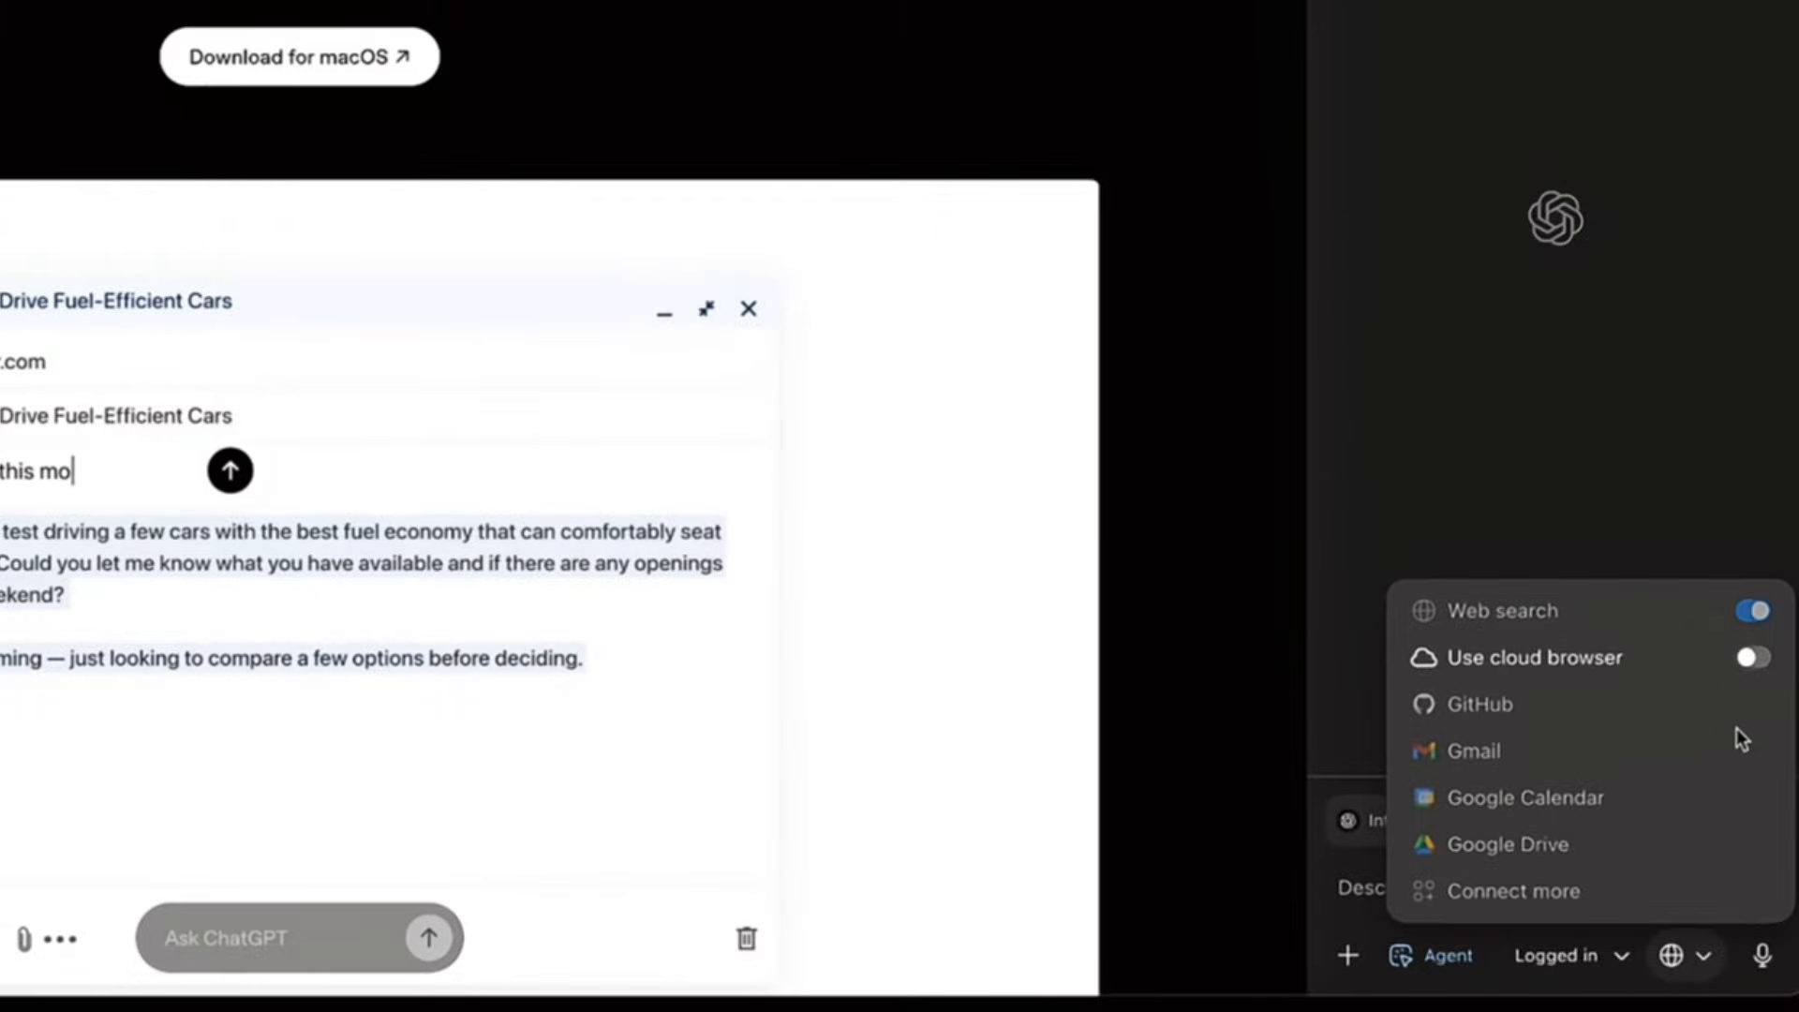
left_click(1750, 659)
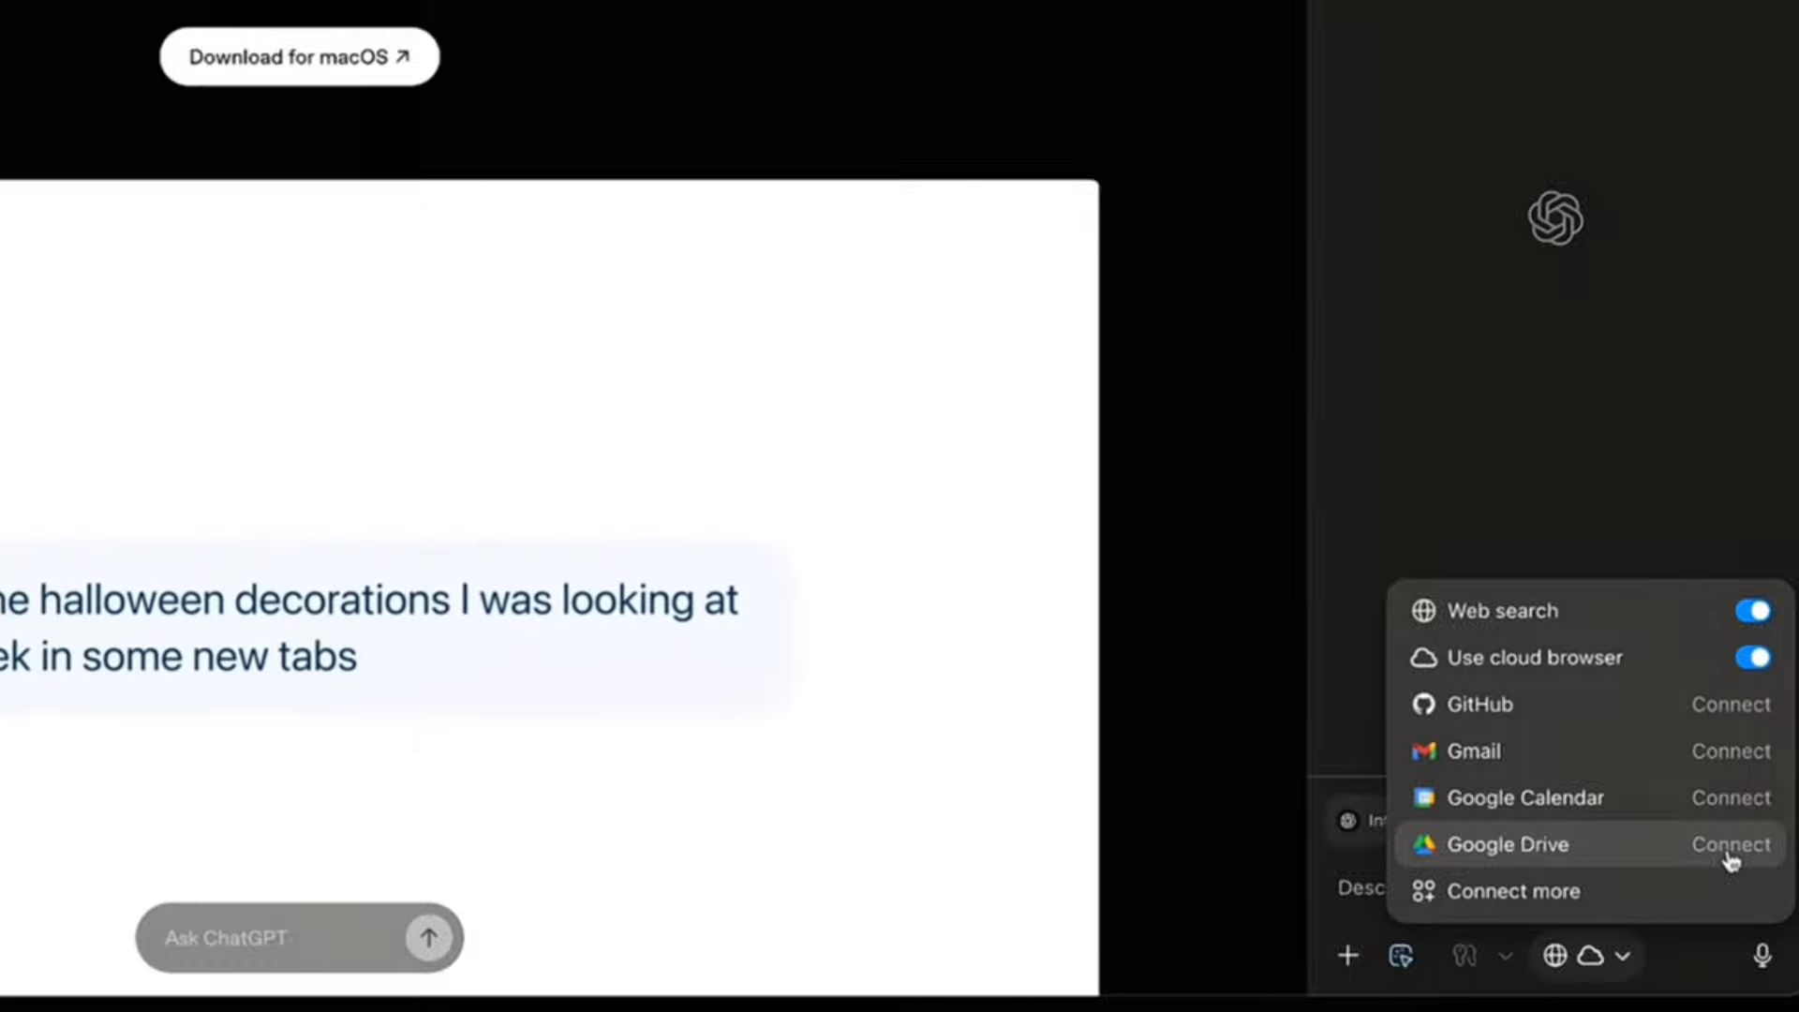
left_click(1750, 660)
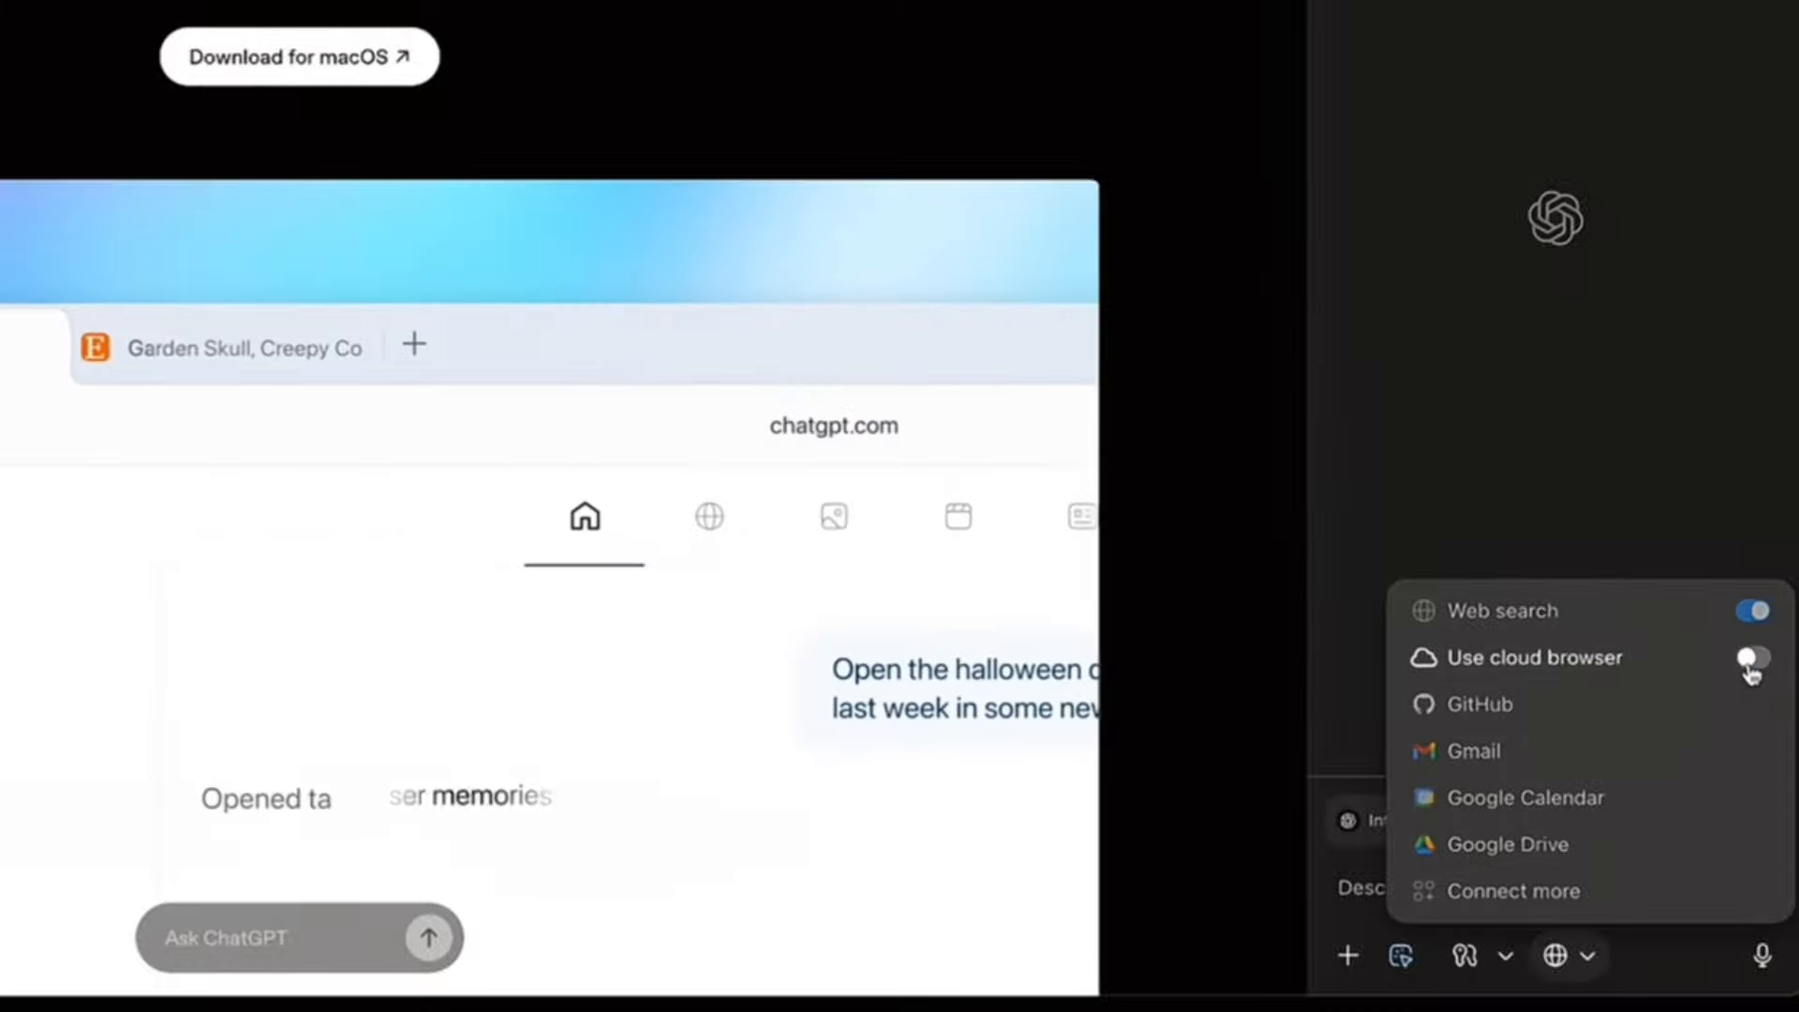
left_click(1558, 956)
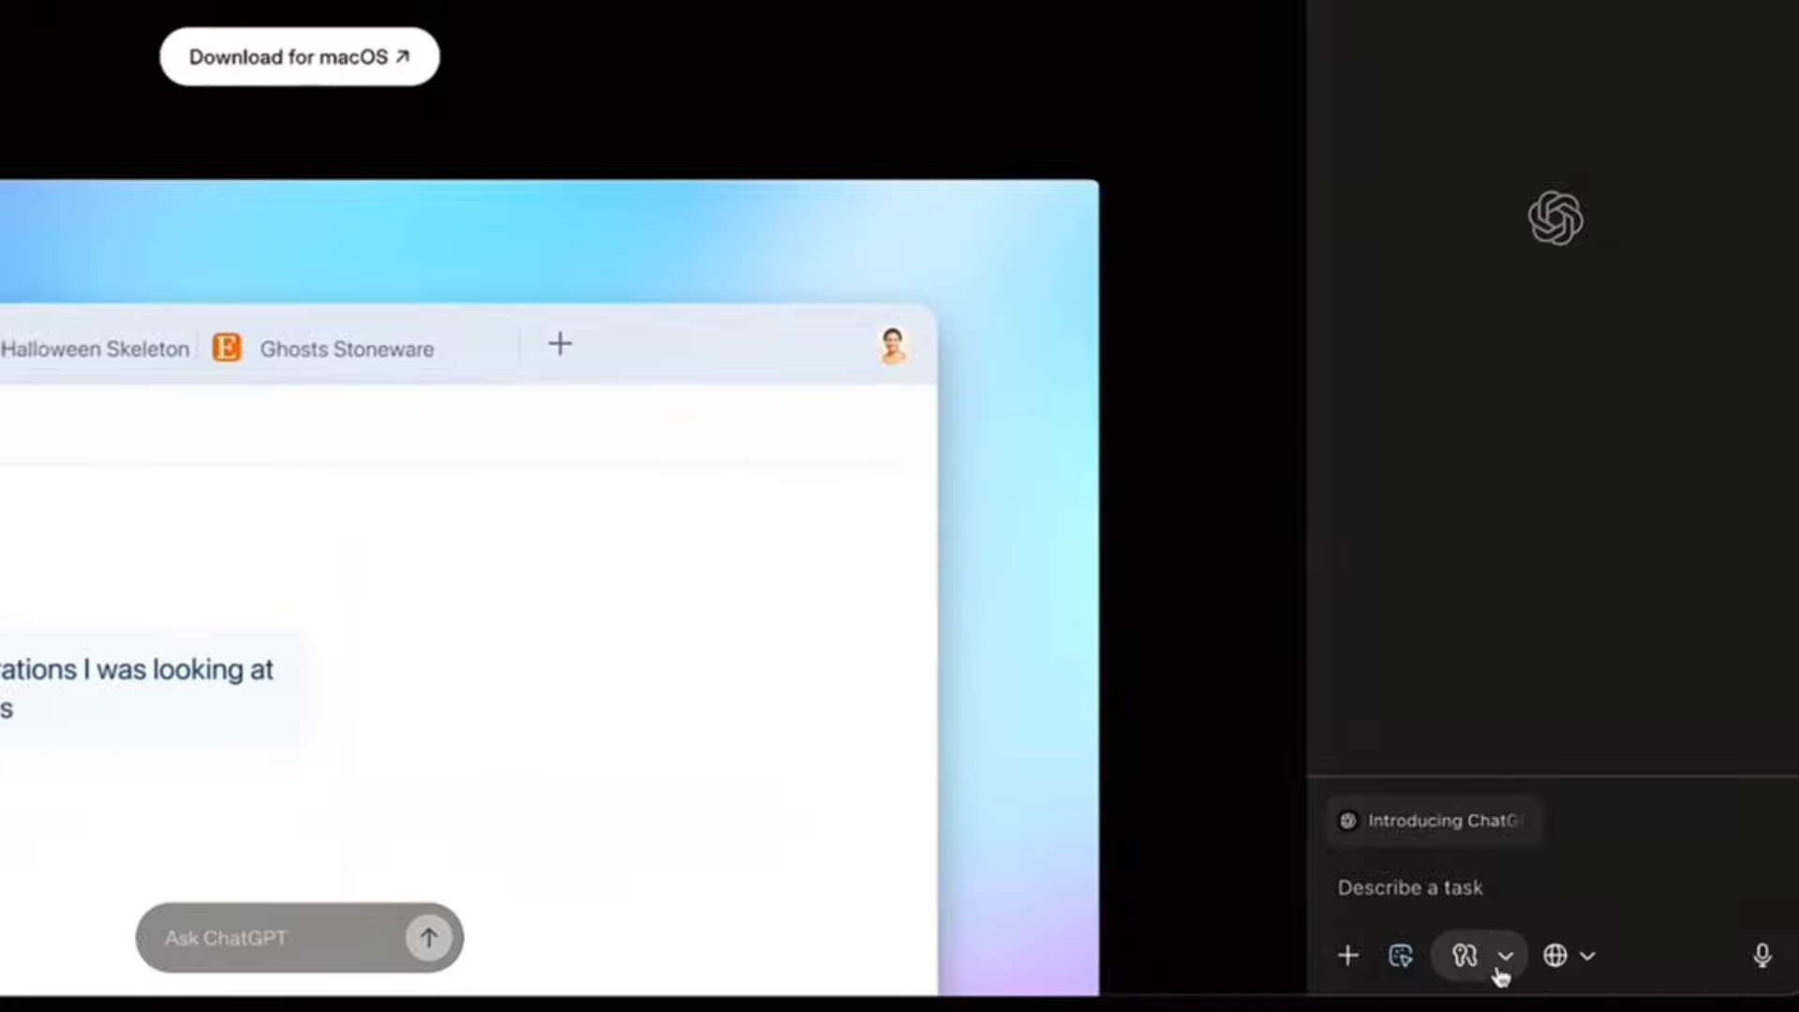
left_click(1471, 967)
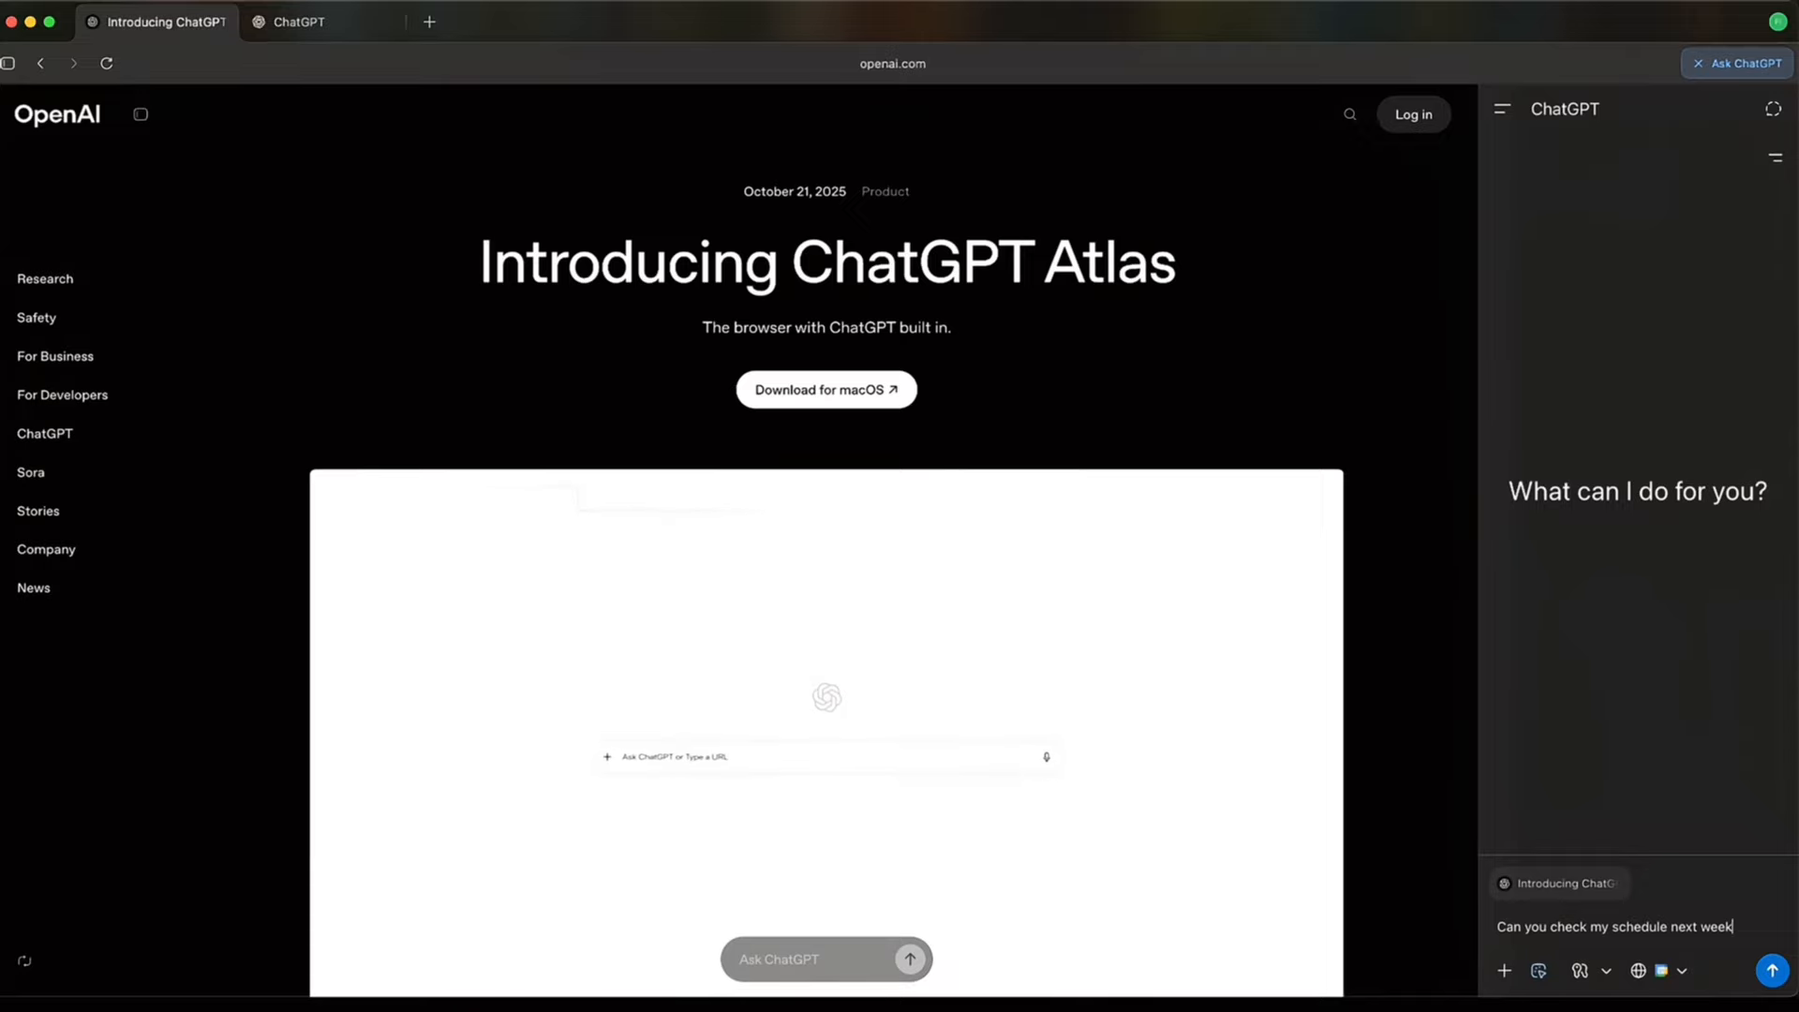
Ask the agent "Can you check my schedule next week?" and acknowledge the notice about using agent mode with connectors.
type("?")
key("Return")
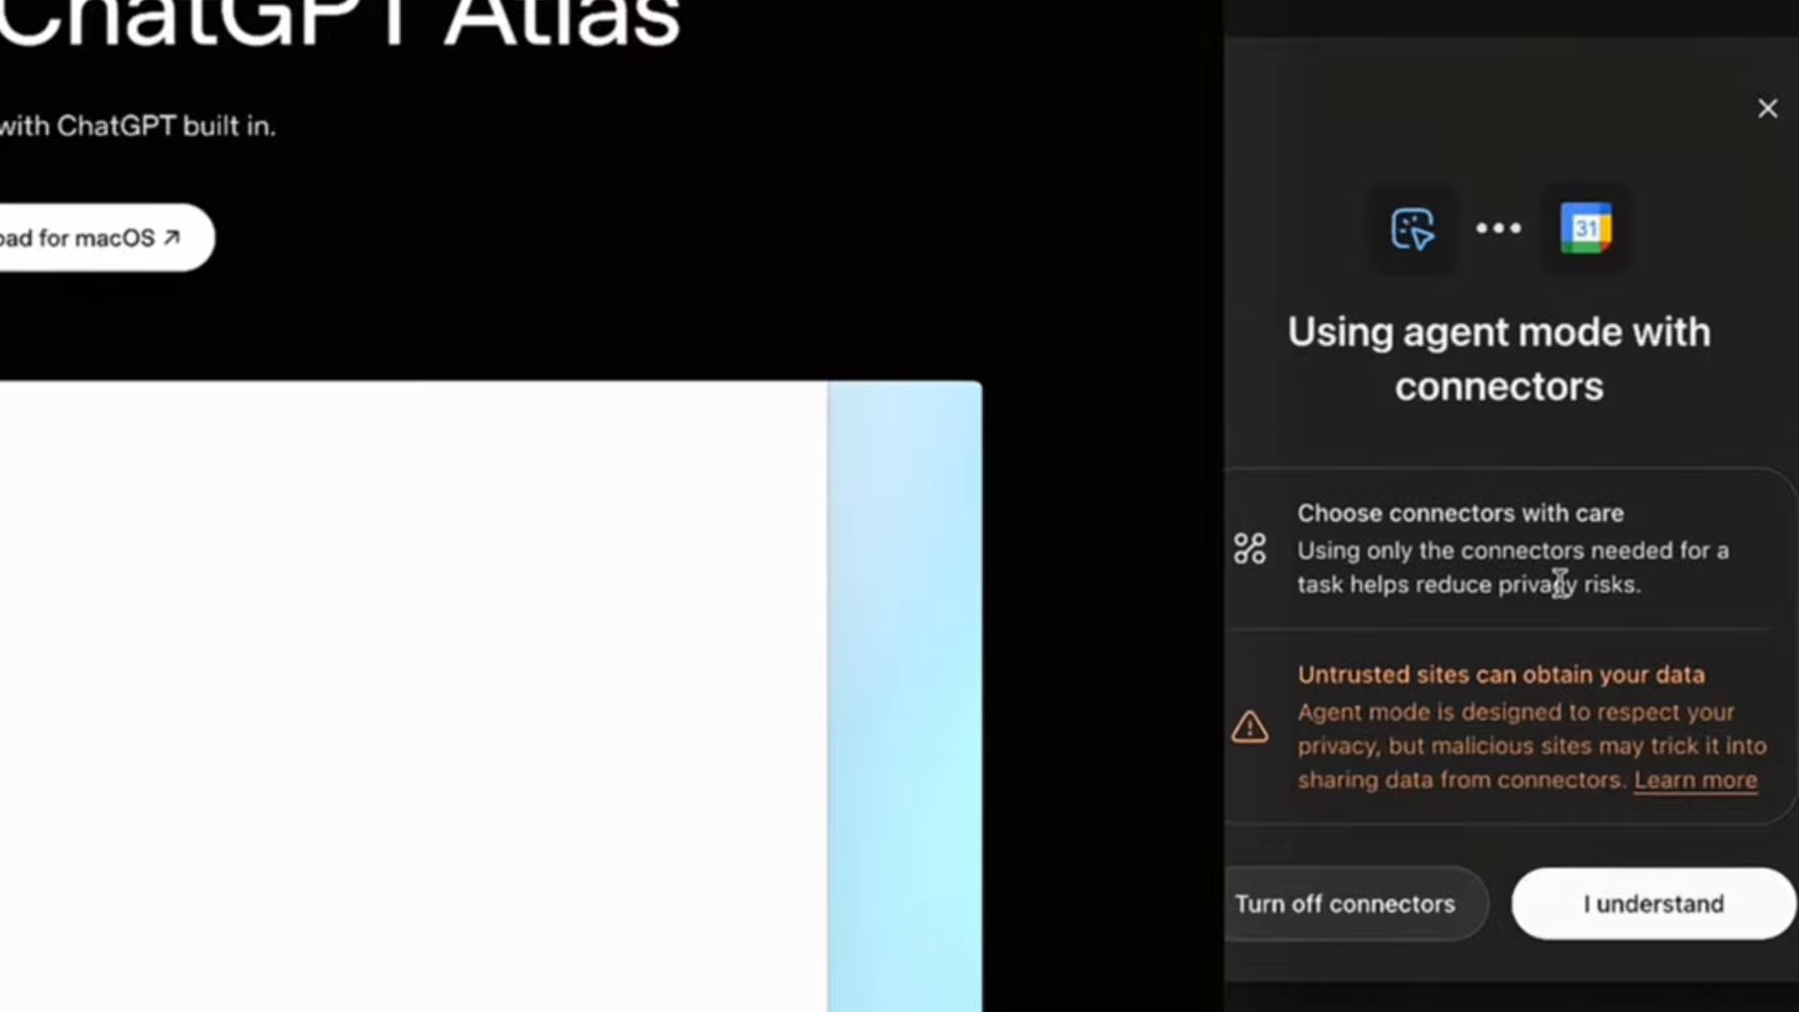
left_click(1600, 941)
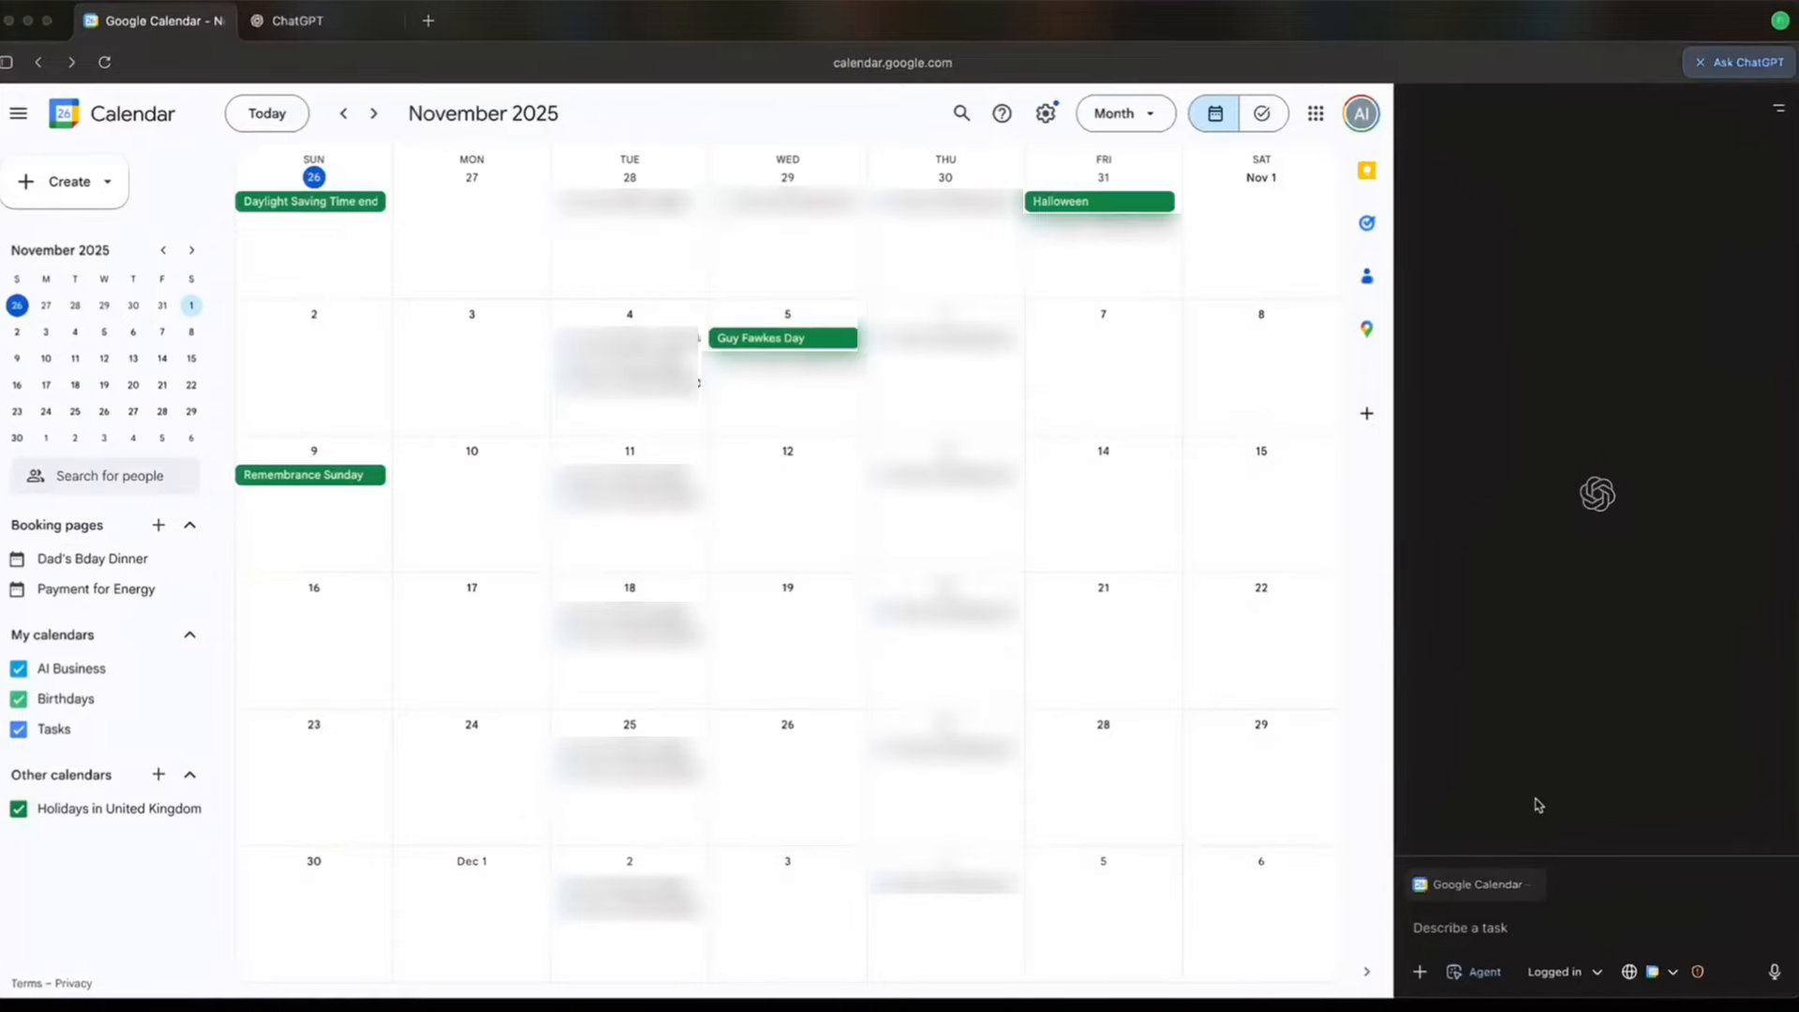
Ask the agent beside Google Calendar "Can you check my schedule and task for next 2 weeks".
type("Can you che")
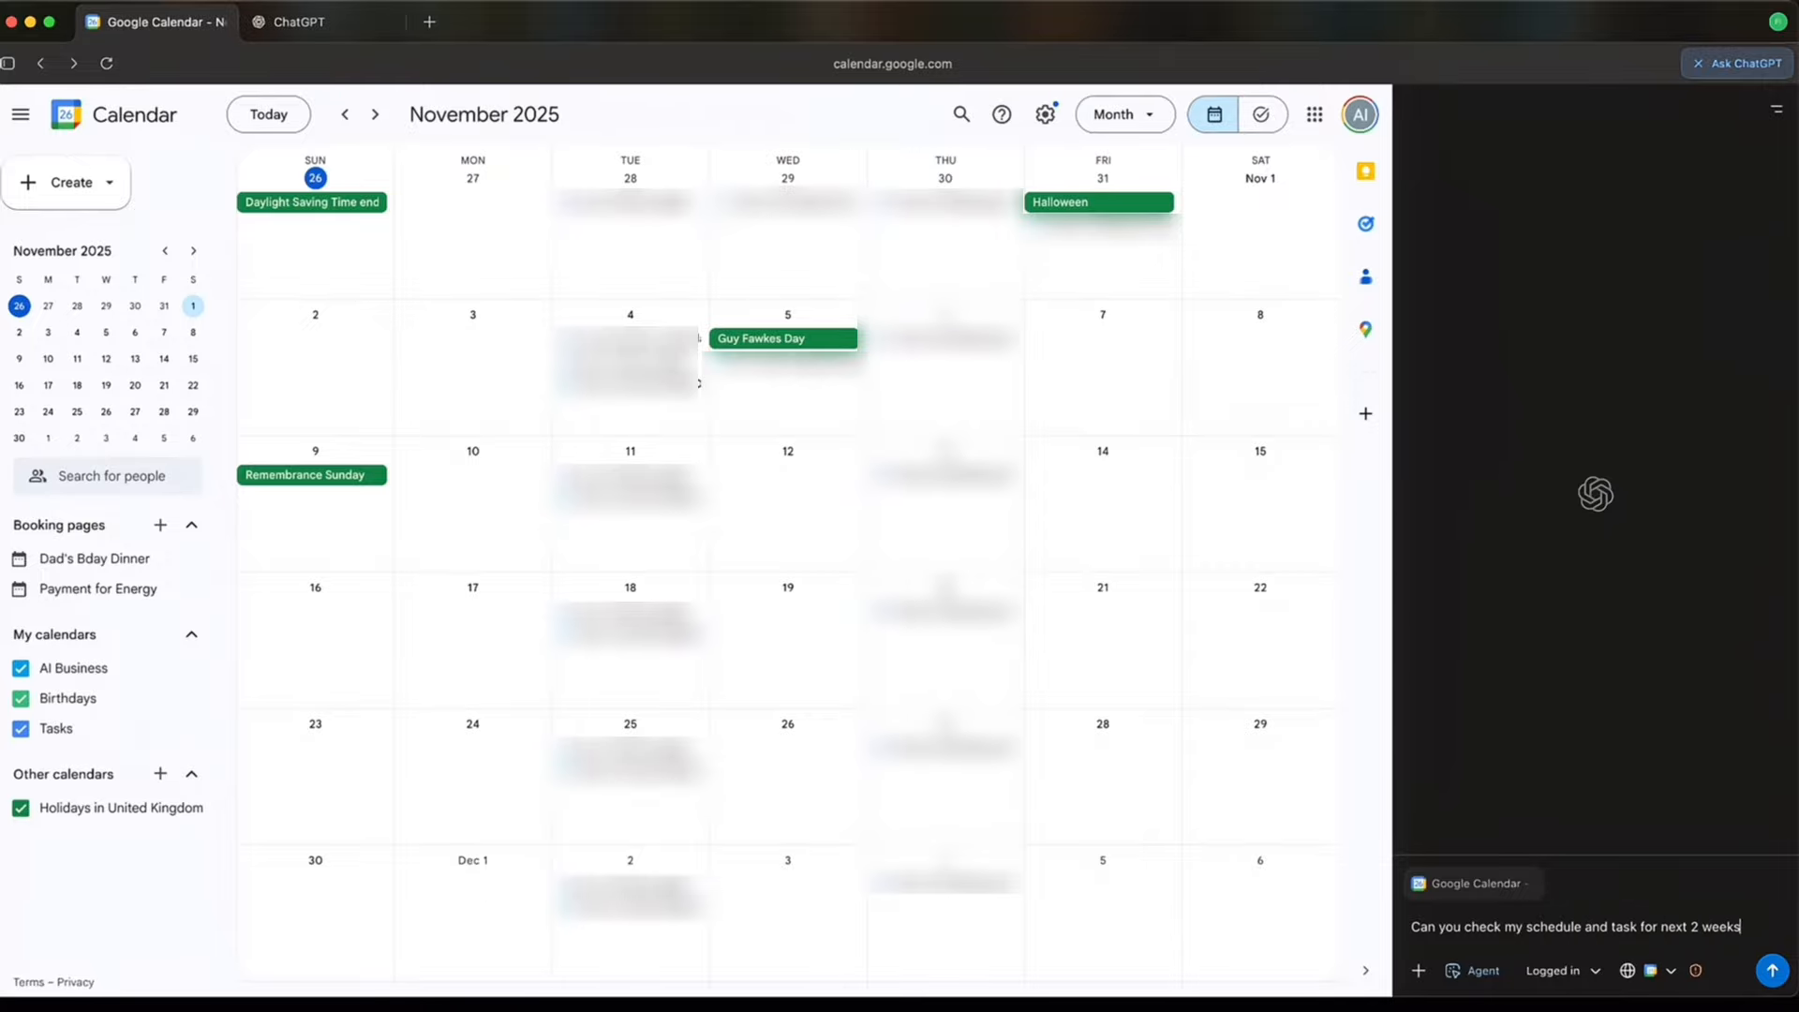
type("ck my schedule and task for next 2 weeks")
left_click(1779, 976)
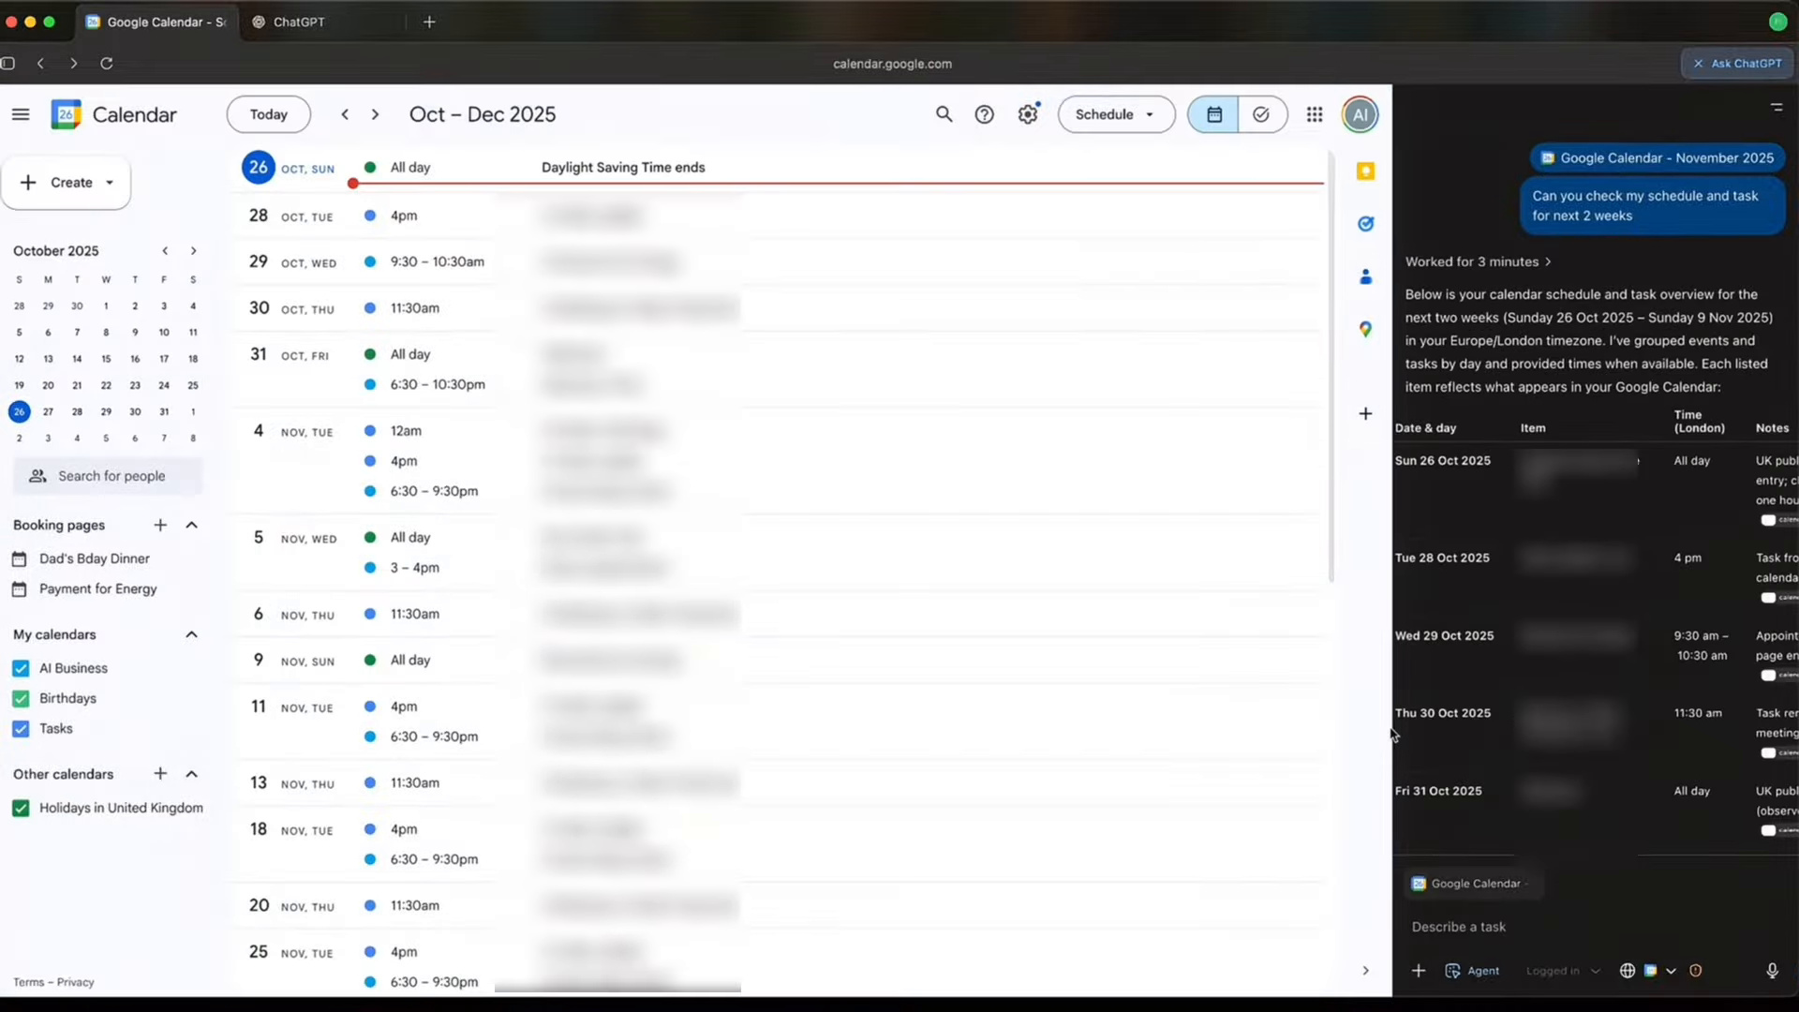
Widen the chat sidebar slightly and read through the agent's two-week schedule table.
left_click_drag(1390, 734, 1291, 735)
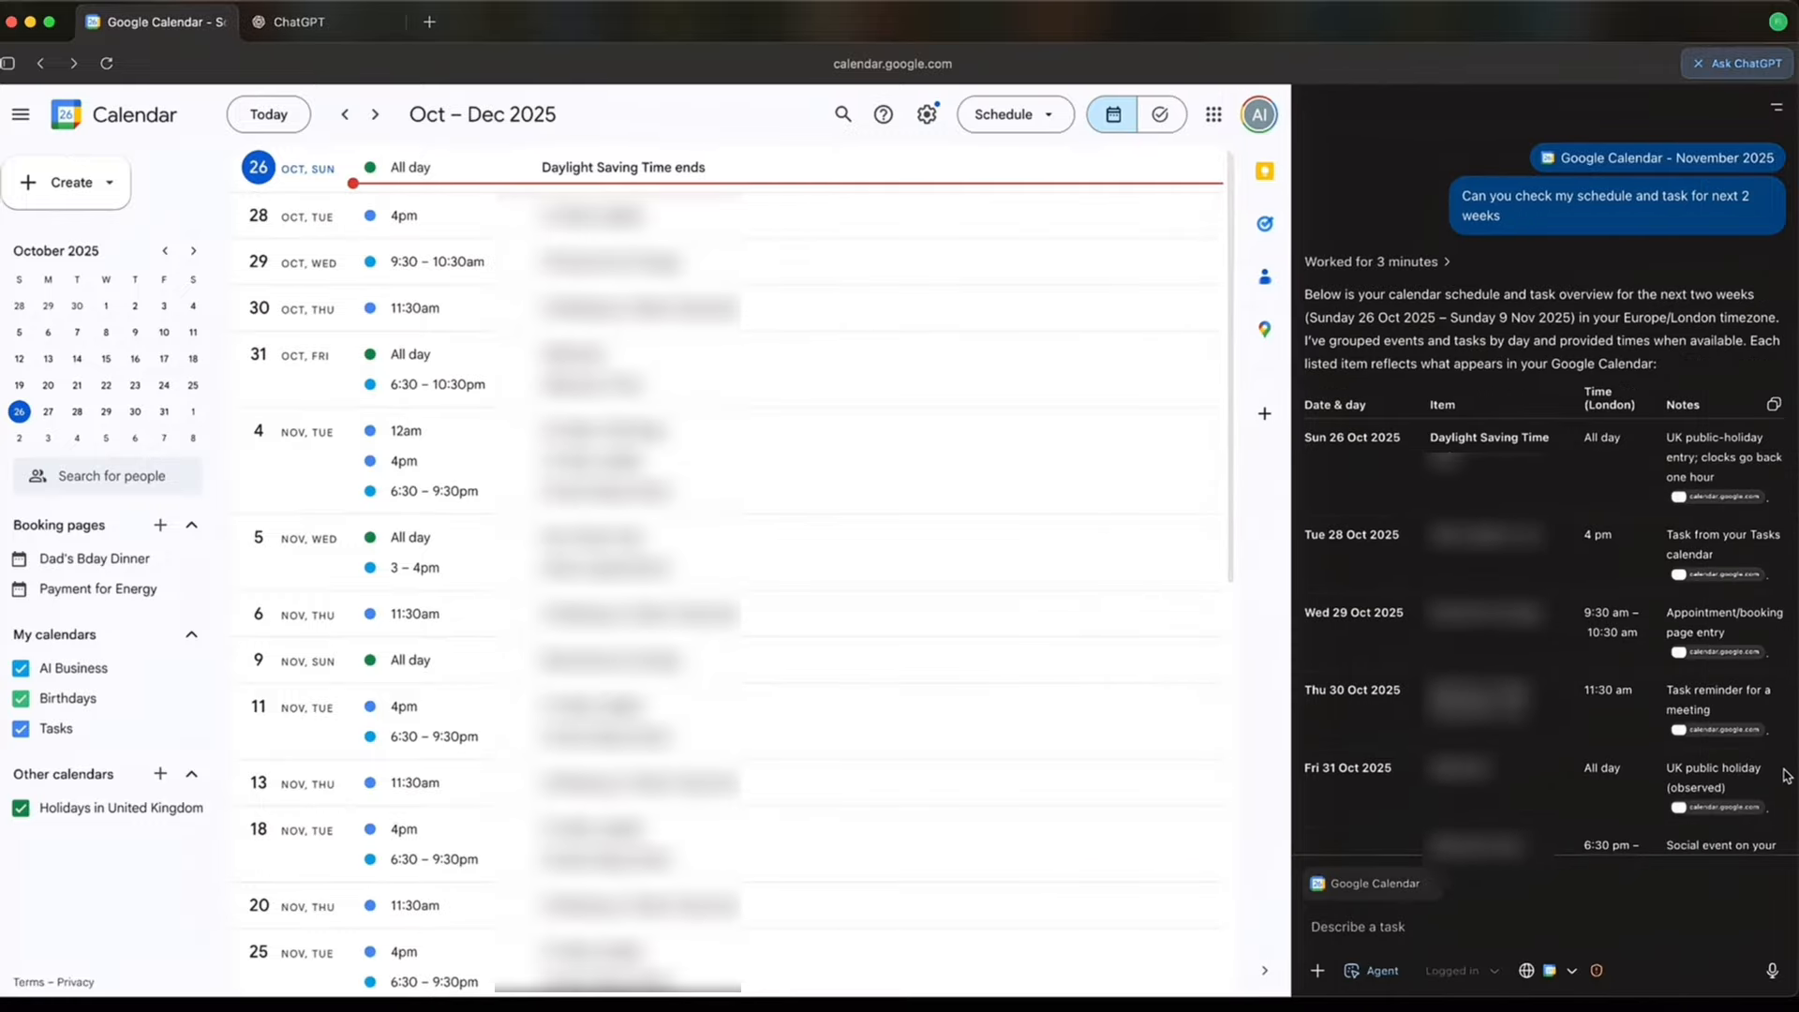
scroll(1785, 776, "down", 3)
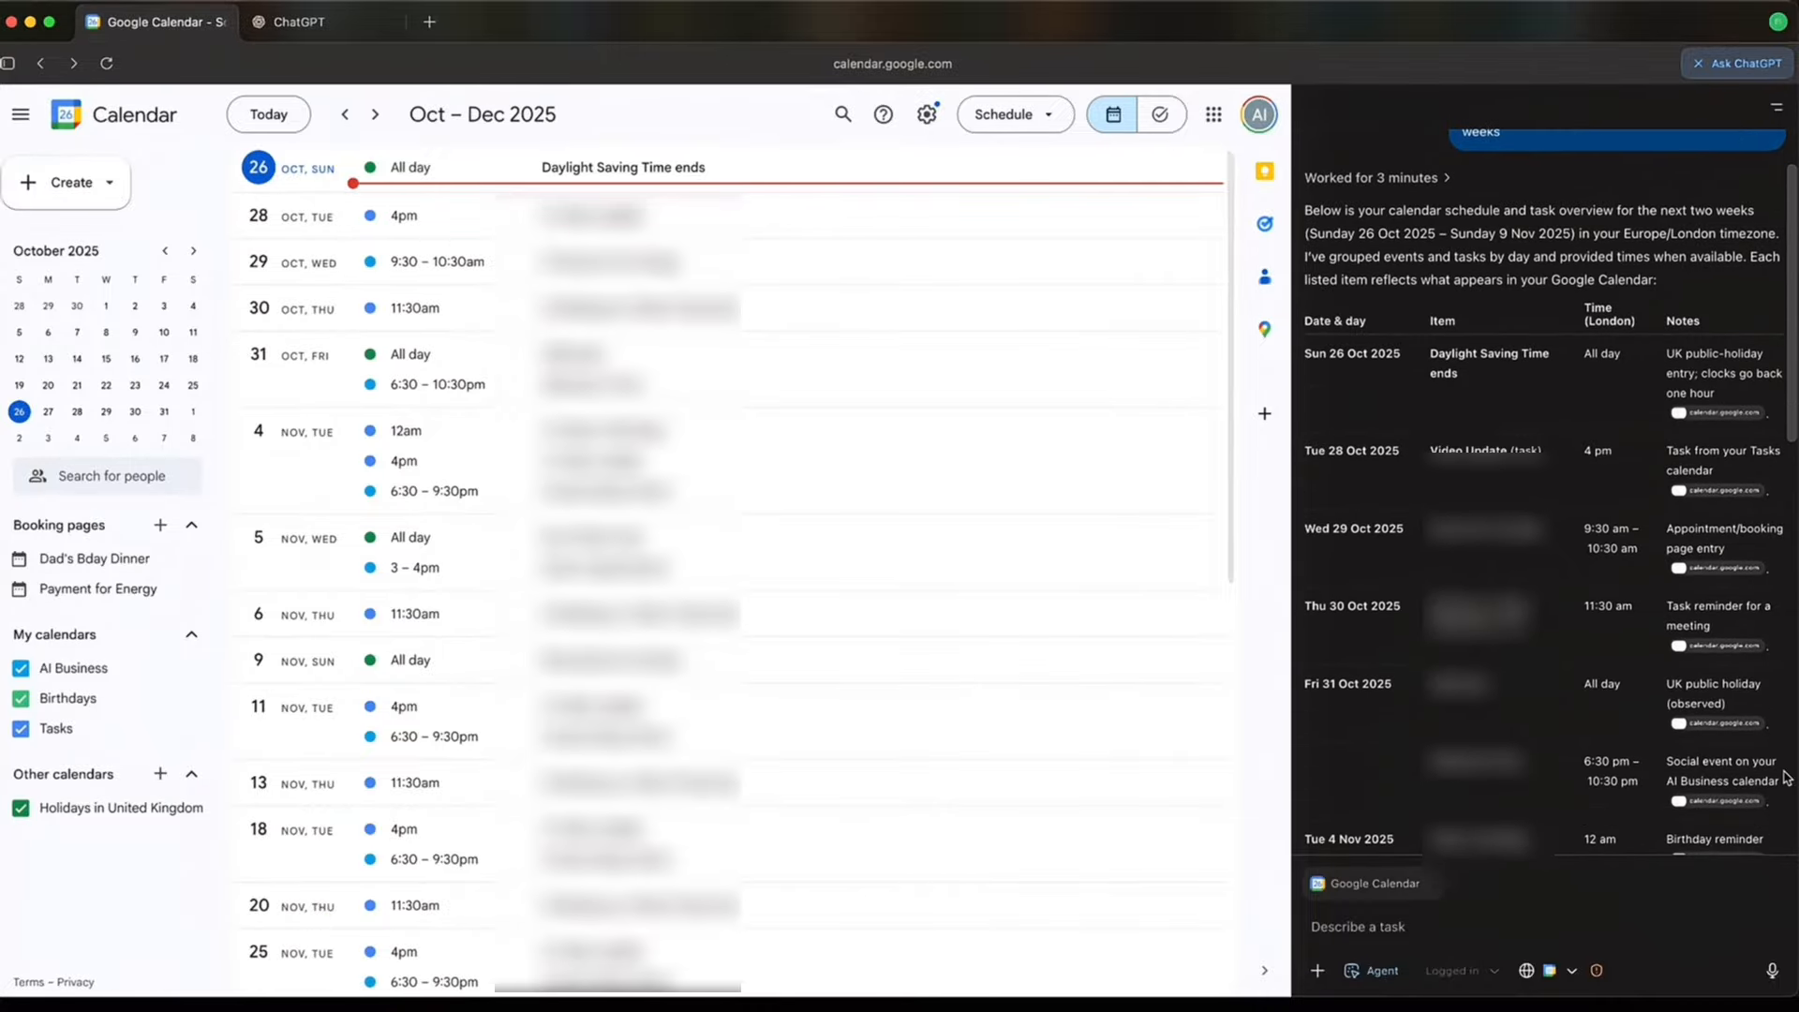
scroll(1785, 776, "down", 2)
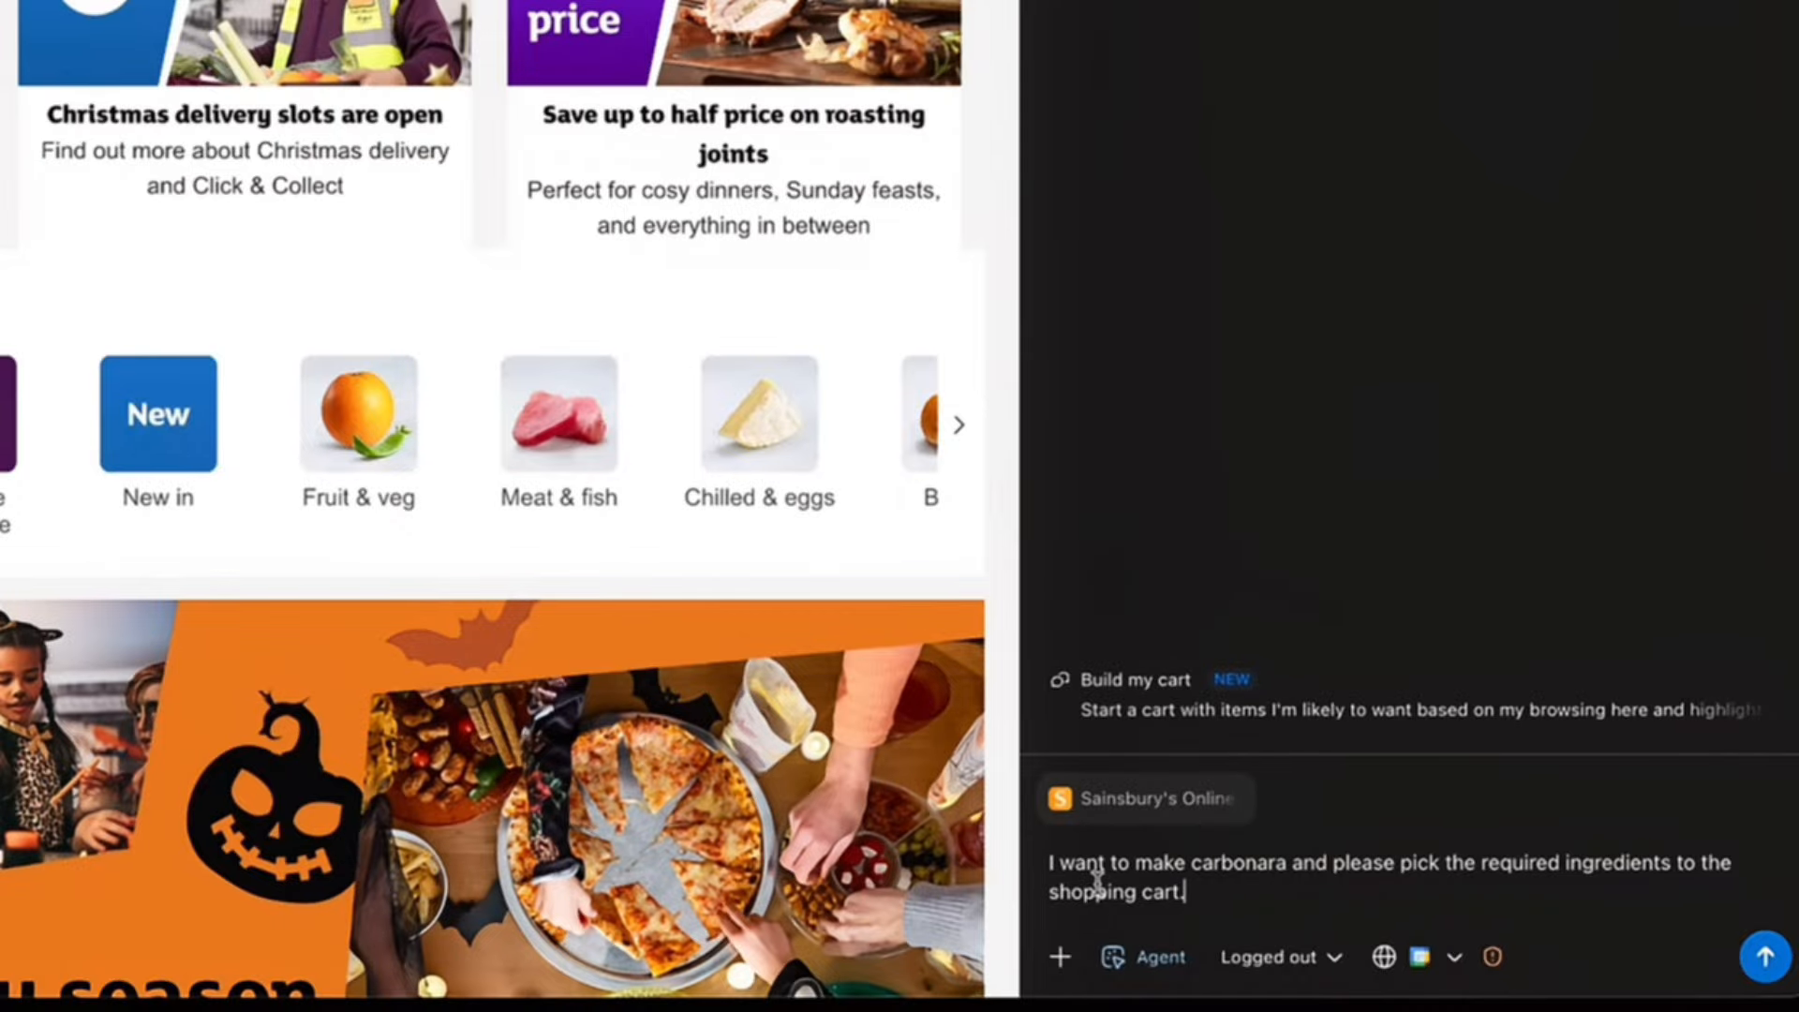
Submit the request for the agent on the Sainsbury's page to pick the required carbonara ingredients to the shopping cart.
left_click(1761, 957)
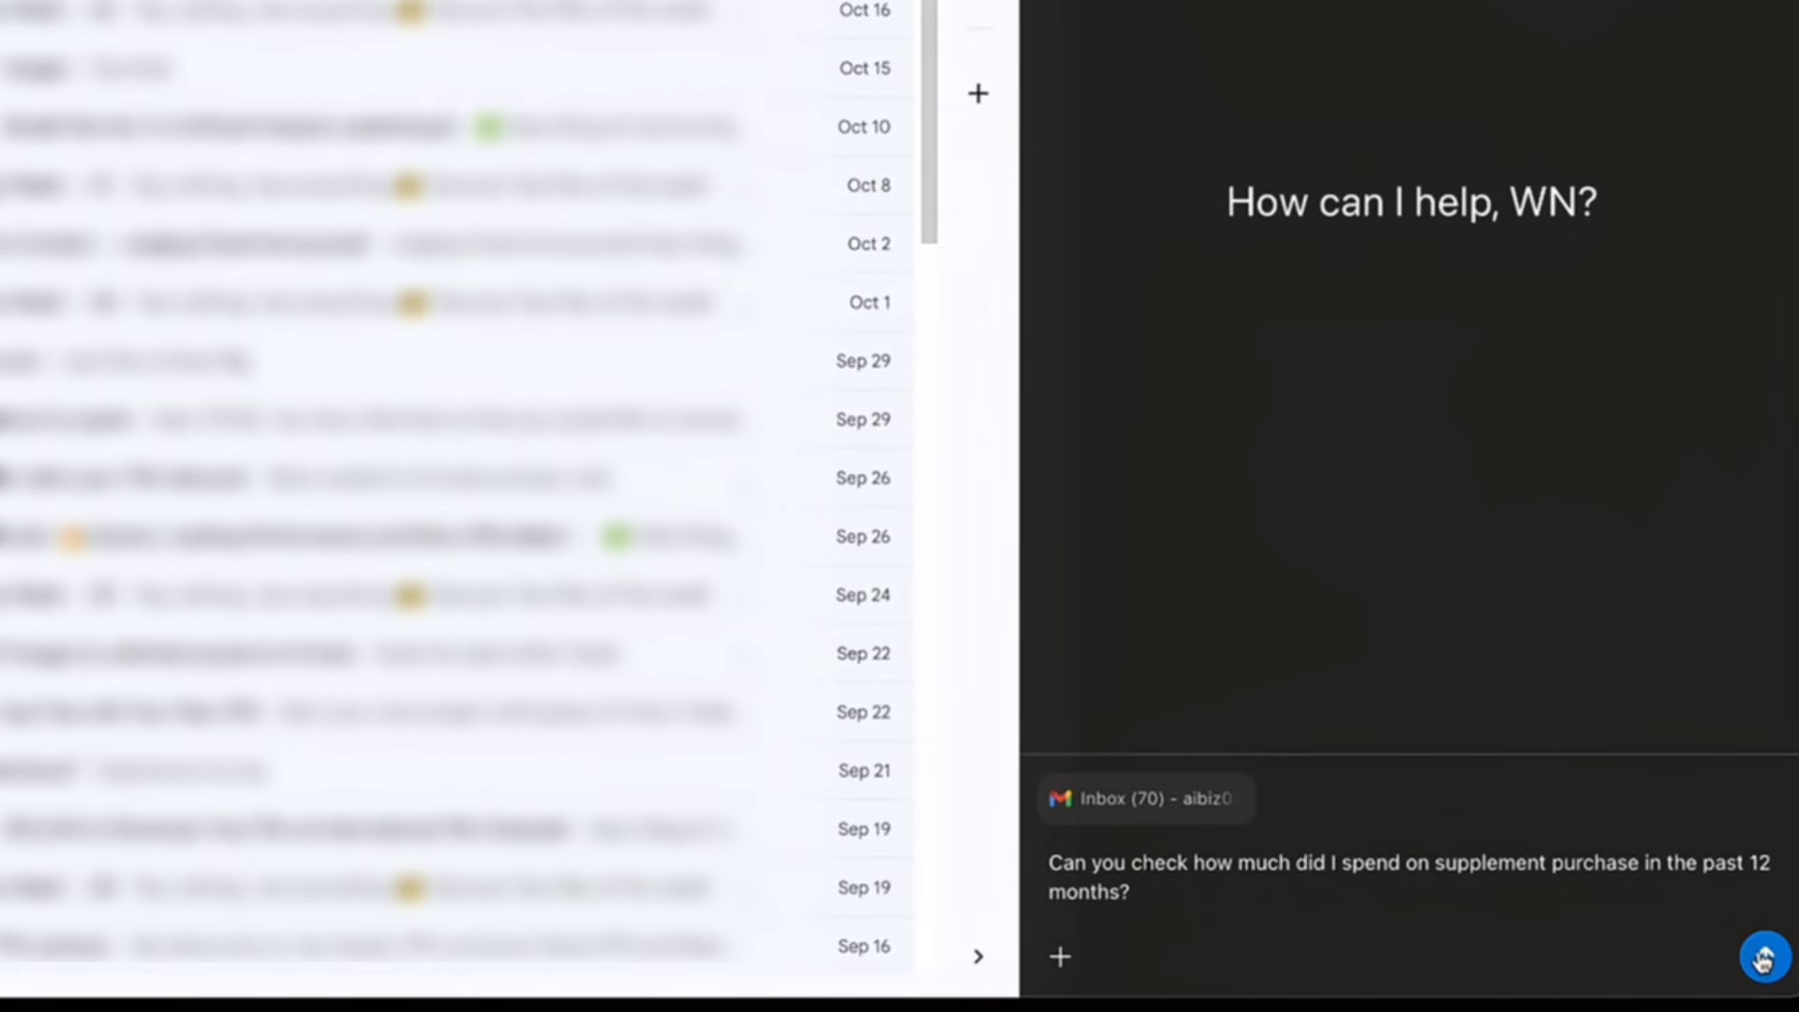
Ask ChatGPT beside the Gmail inbox how much was spent on supplement purchases in the past 12 months, and read the answer.
left_click(1764, 957)
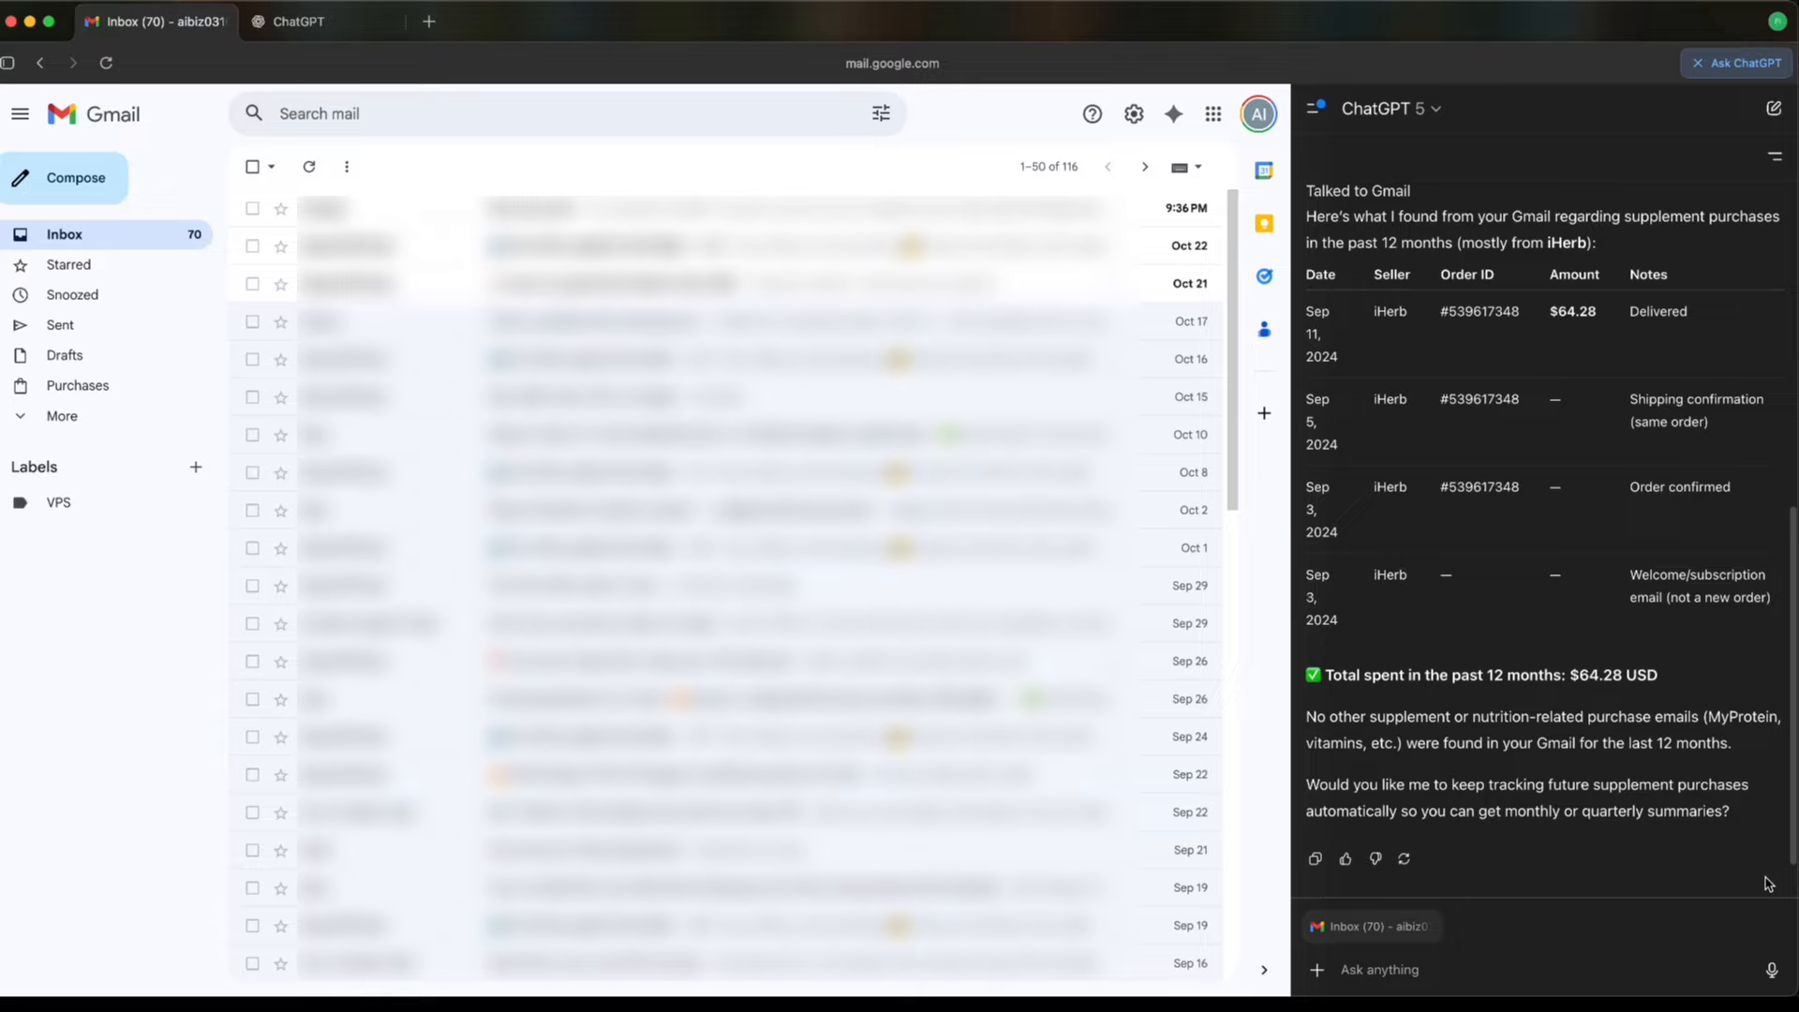
scroll(1768, 882, "down", 1)
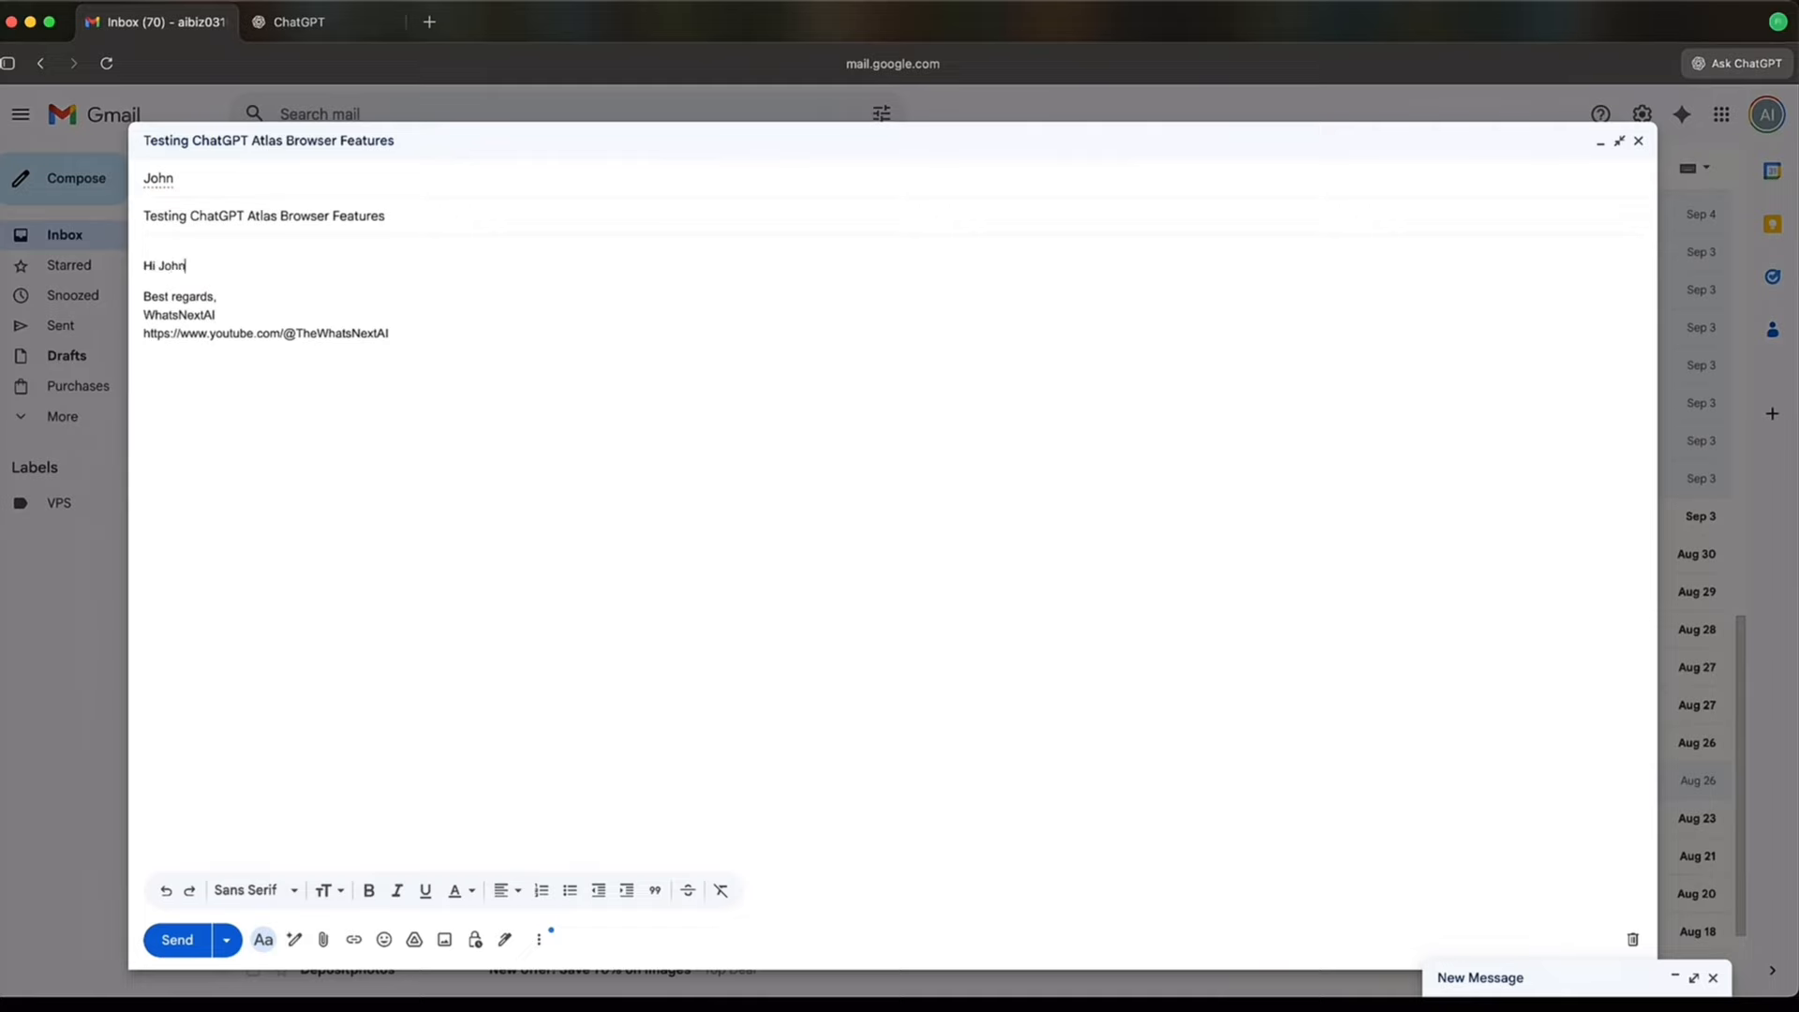
Write the email body about testing whether ChatGPT Atlas is worth $20 per month, introducing the features to test and proposing a call about the results.
key("Return")
type("I'm")
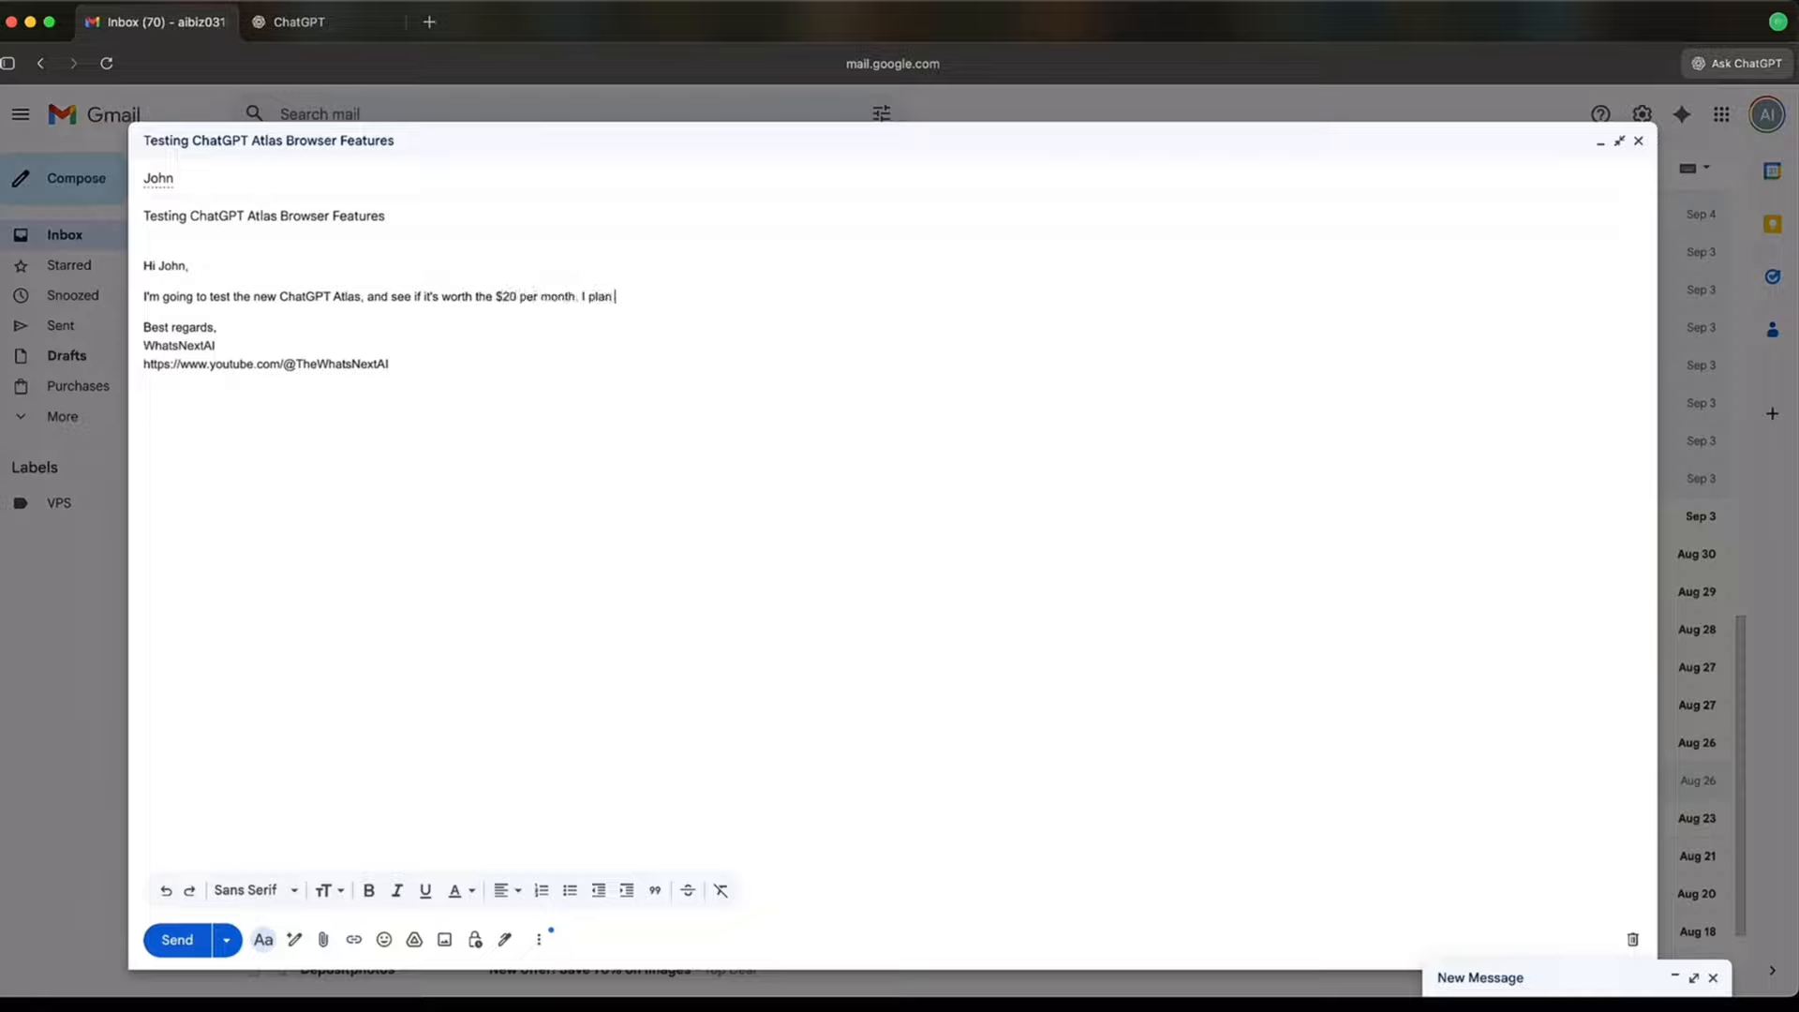
type("below festures:")
key("Return")
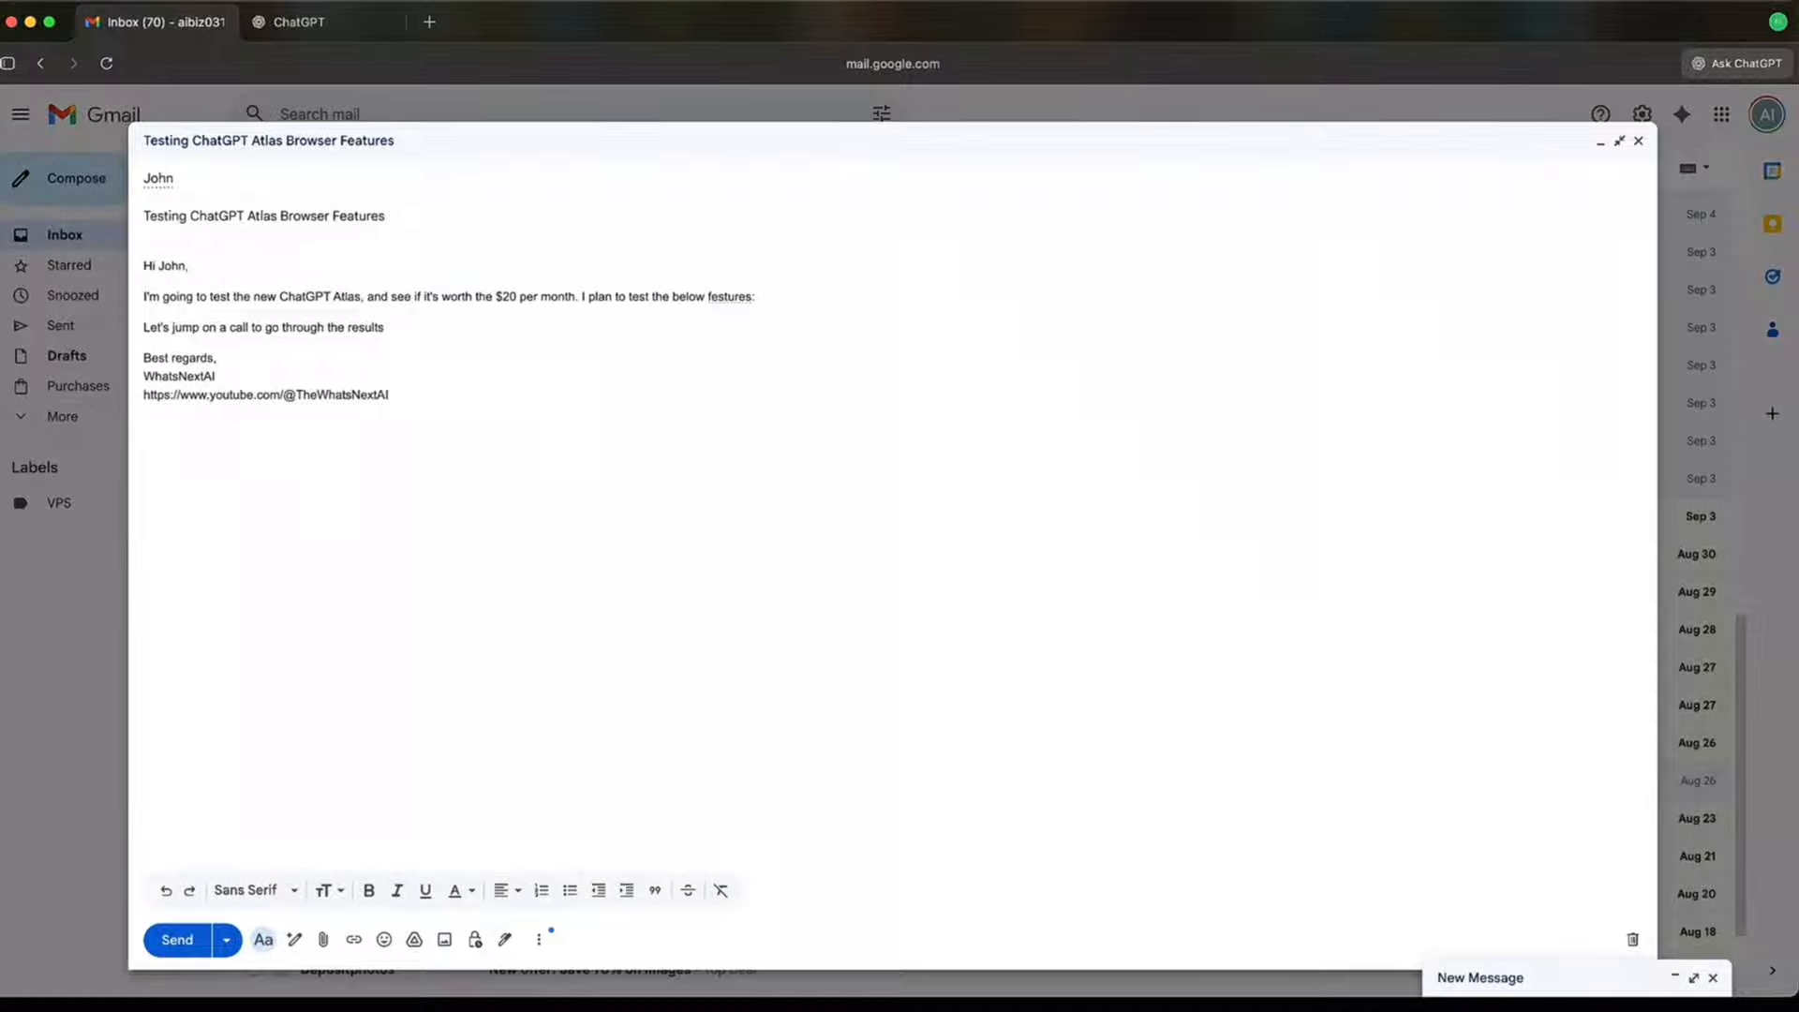
Select the email's greeting and body, ask ChatGPT to "Make it sounds more formal. Also suggest the features", and read through the suggested rewrite.
left_click_drag(166, 310, 139, 279)
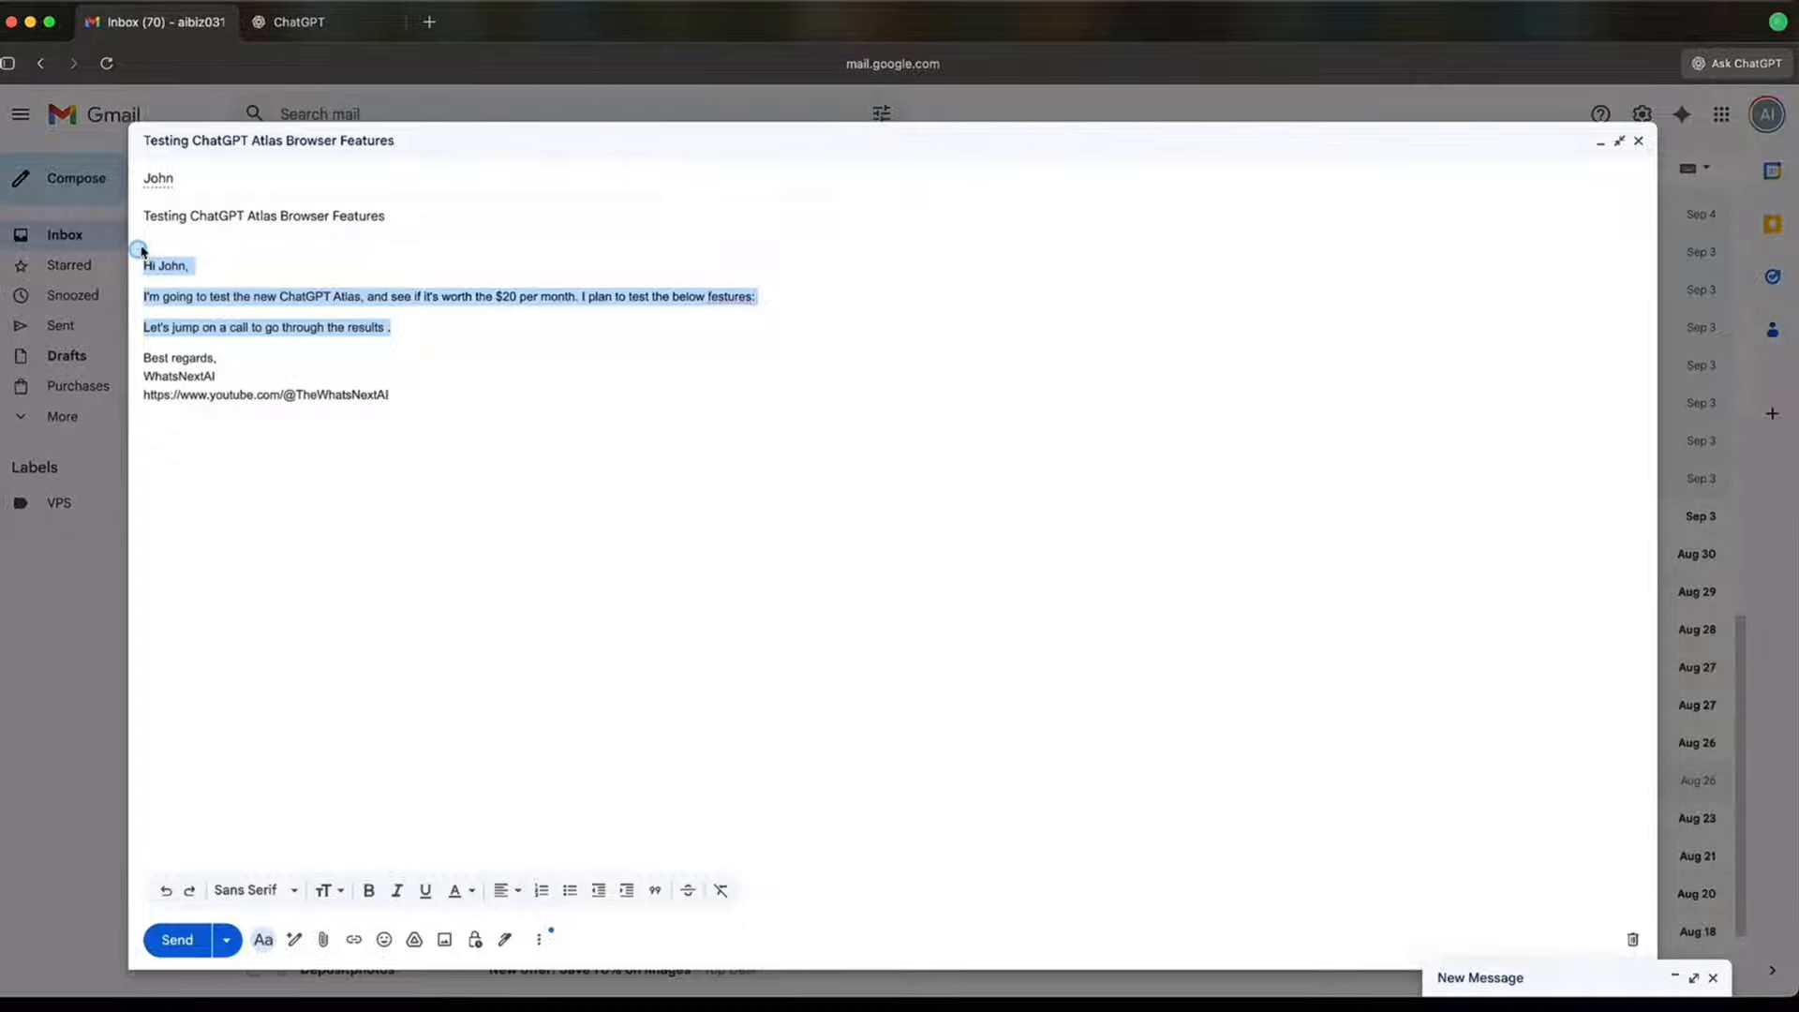
left_click(138, 250)
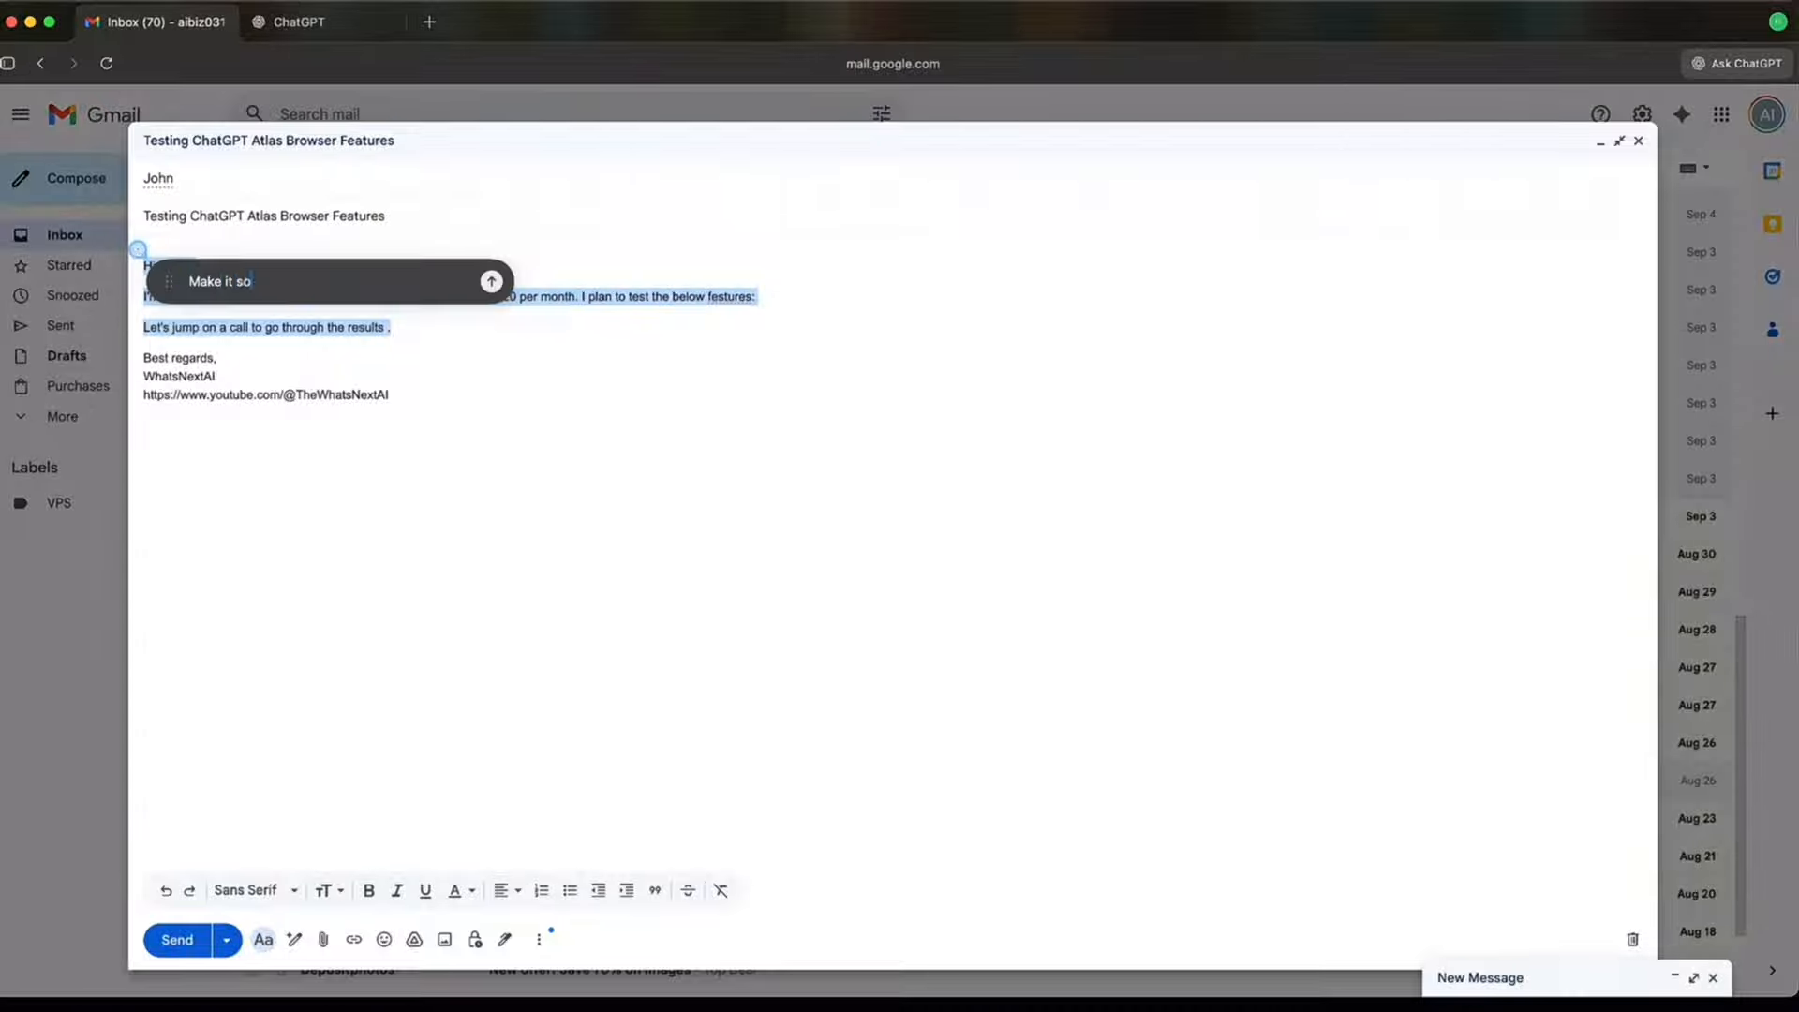
type("Make it sounds more formal. Also suggest the features")
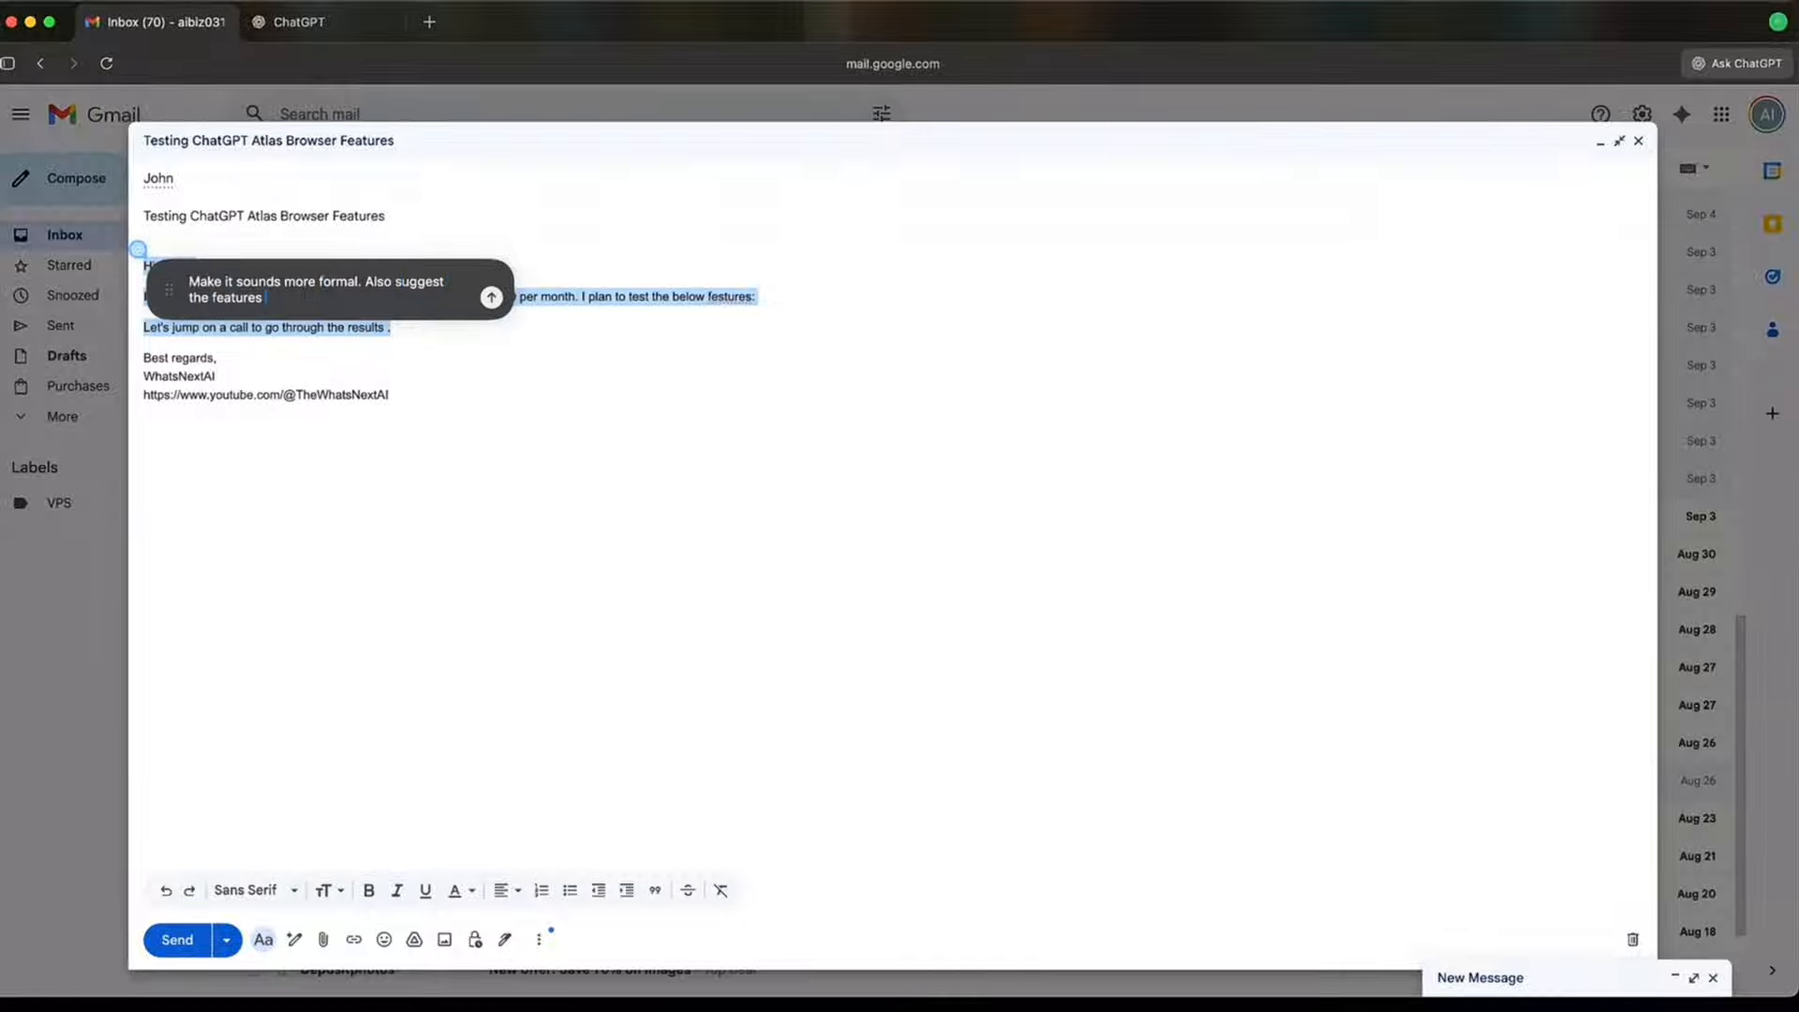
key("Return")
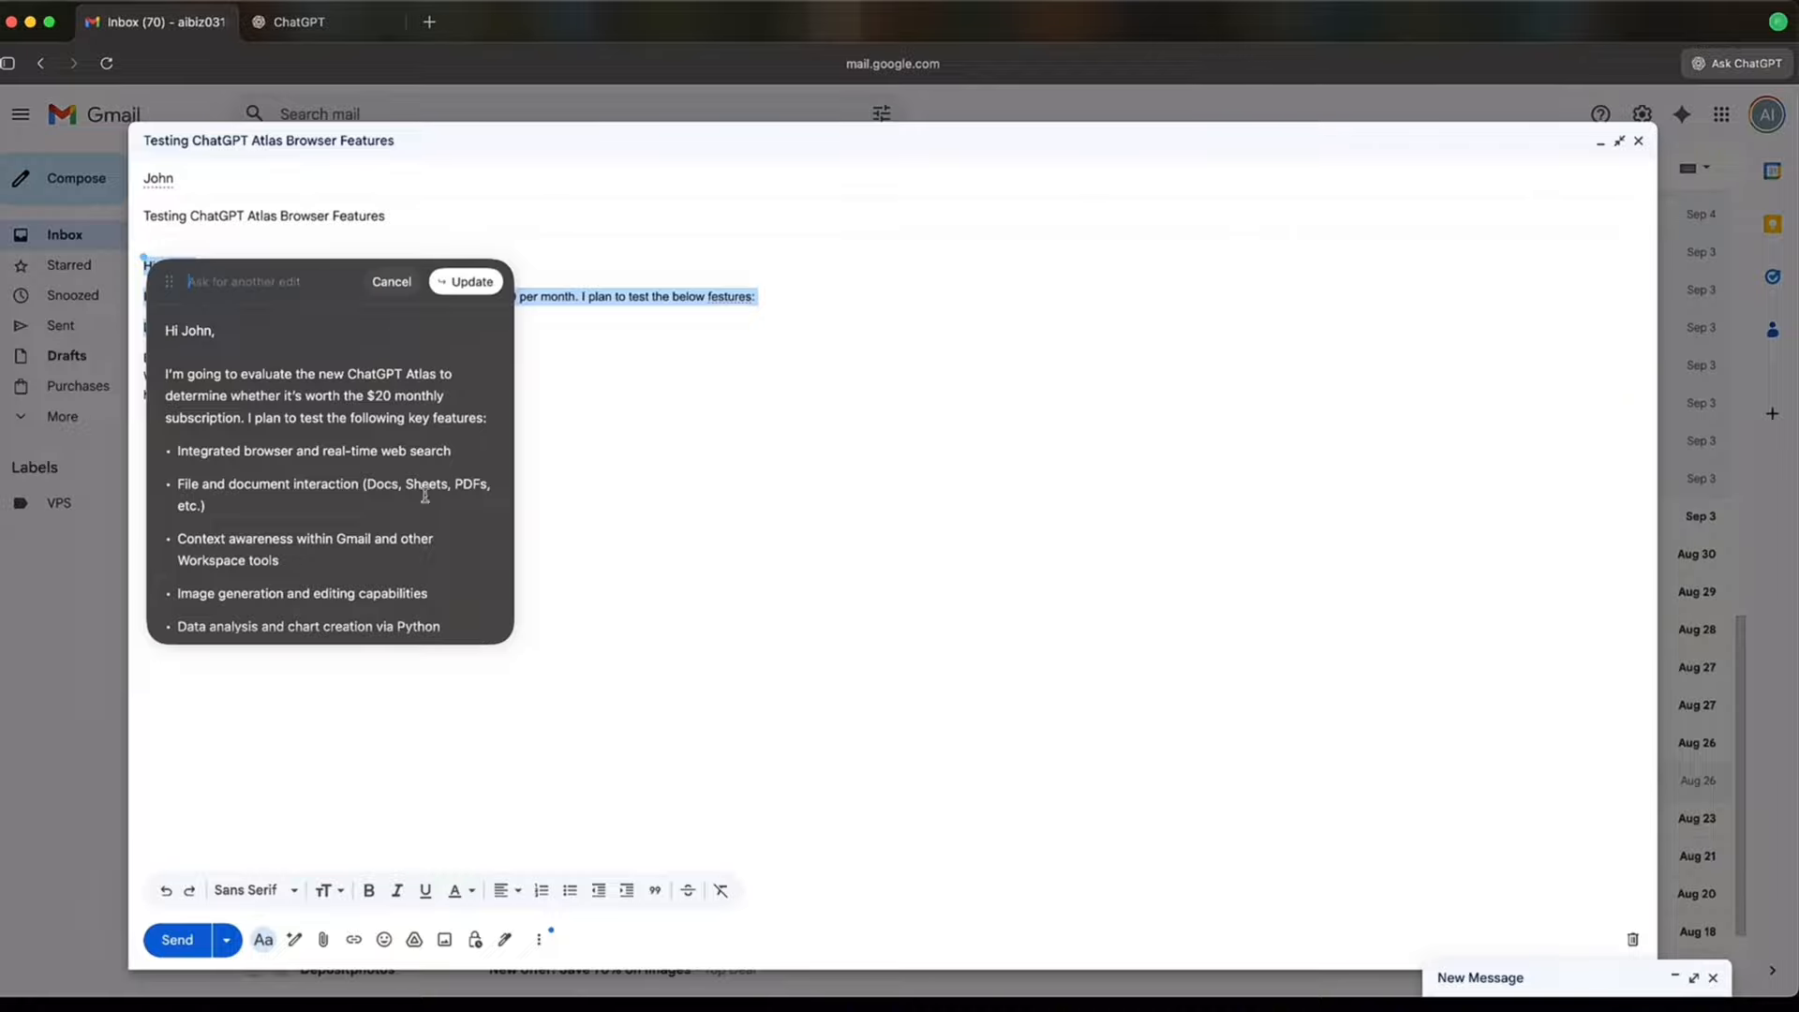
scroll(407, 478, "down", 5)
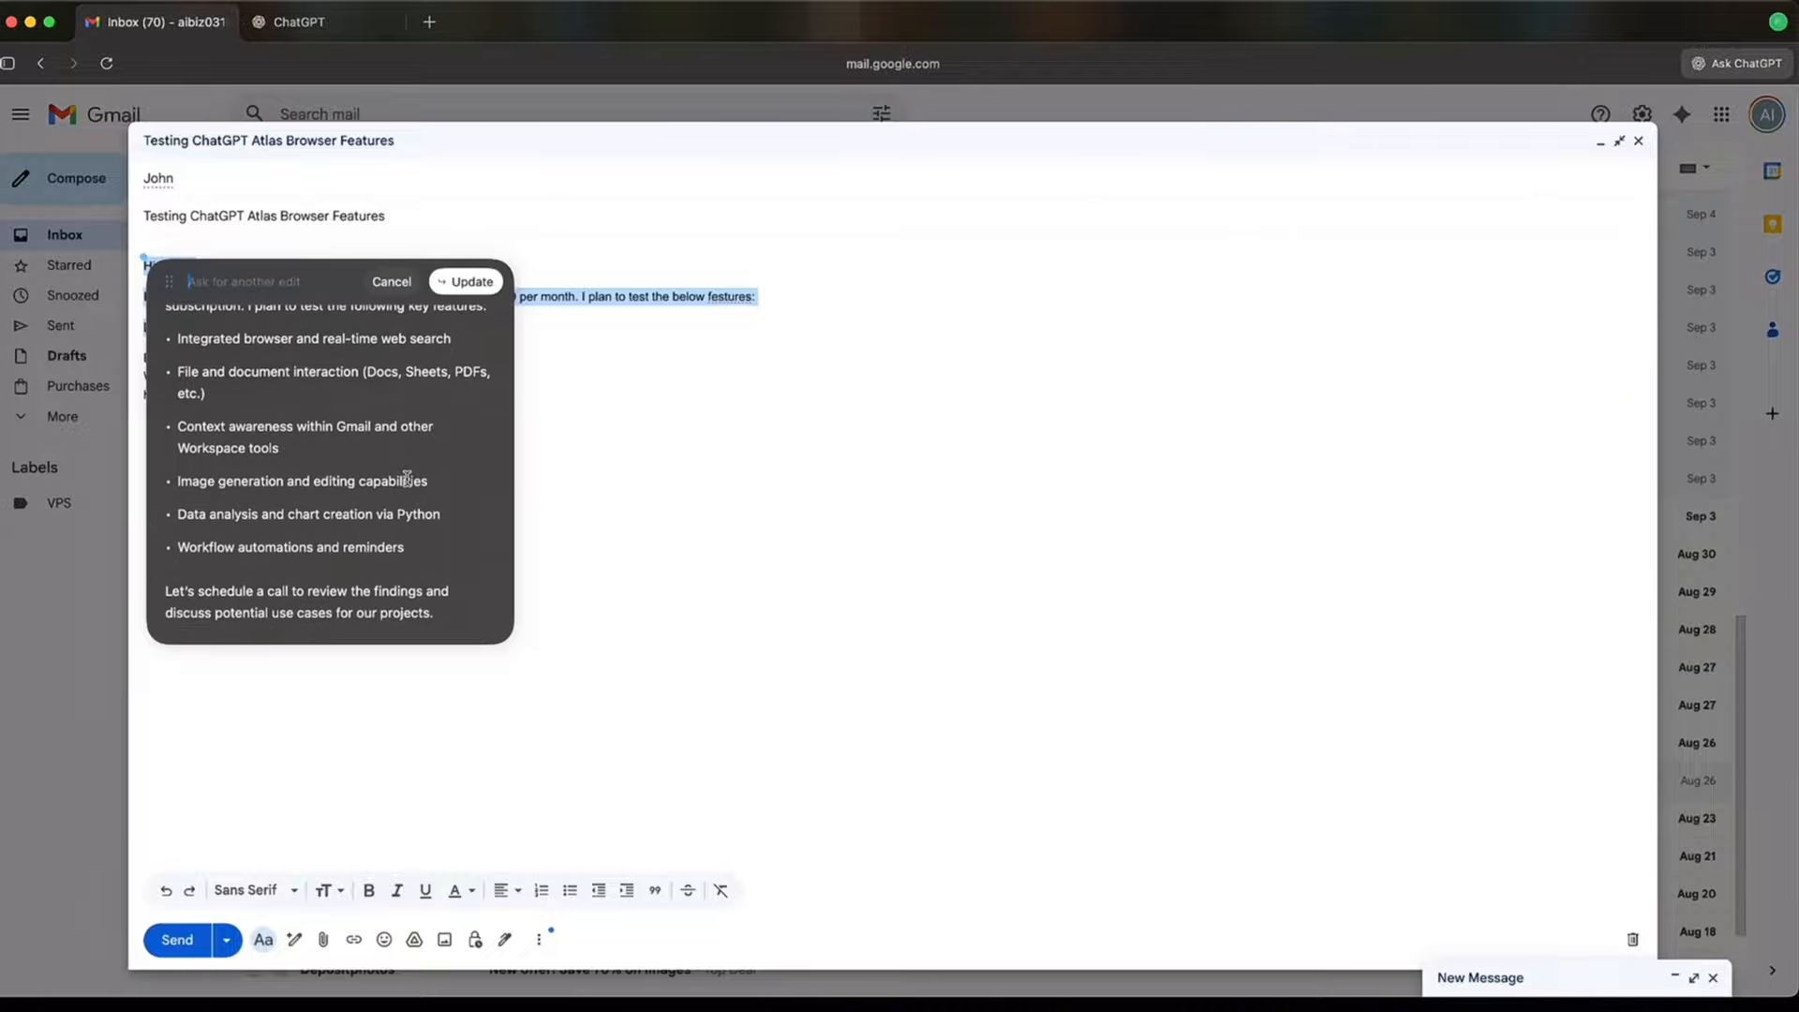
Read the rest of the suggested formal rewrite and apply it to the email draft.
scroll(407, 478, "down", 2)
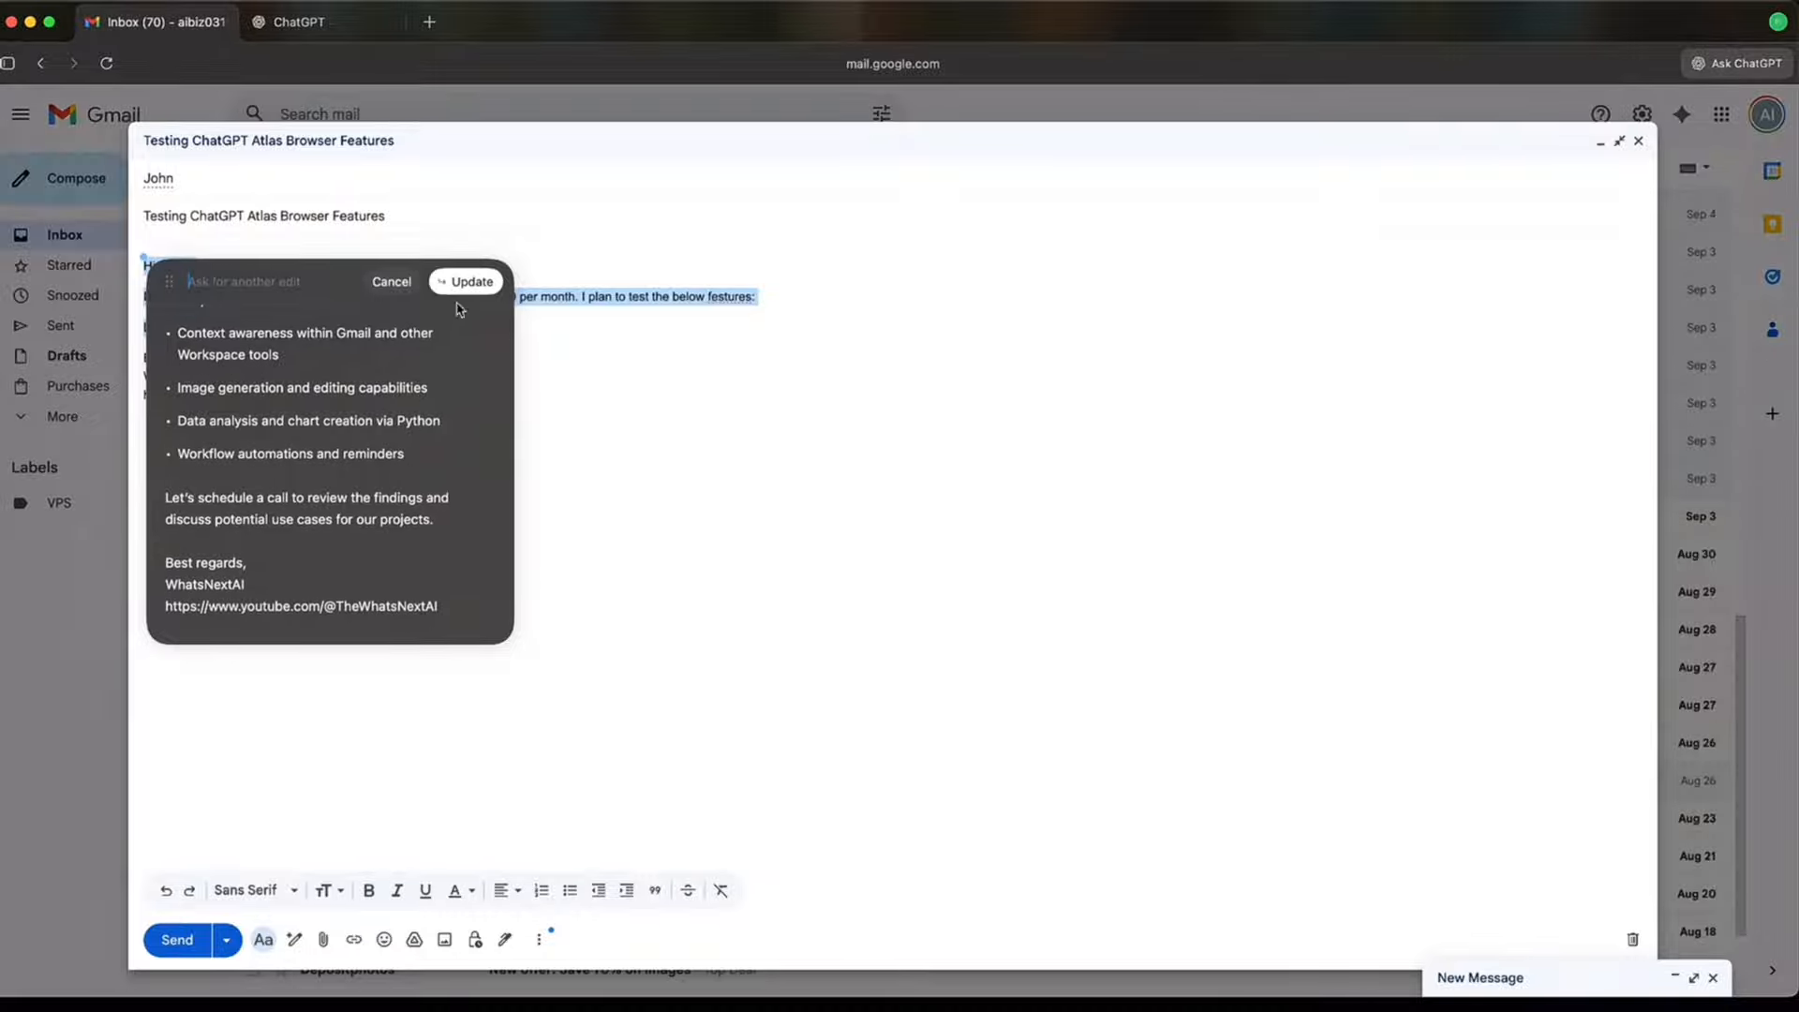
left_click(463, 282)
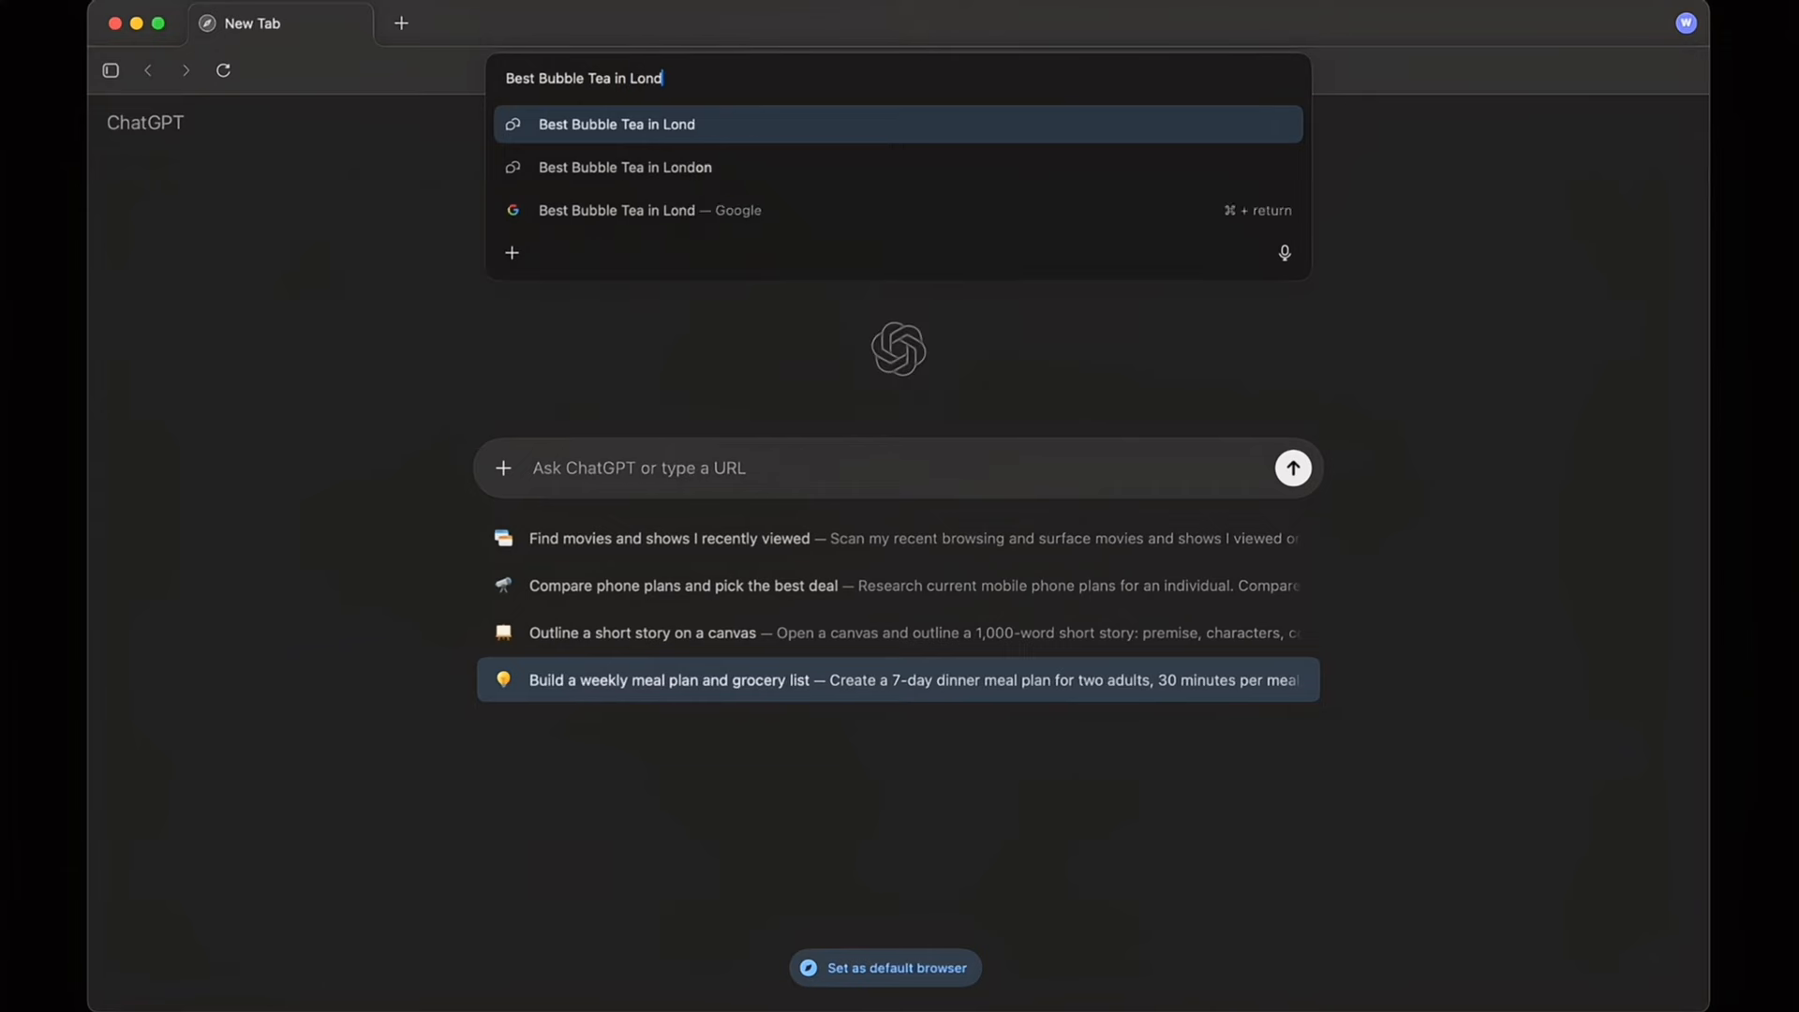
Ask ChatGPT for "Best Bubble Tea in London" from the new tab and read through the recommended spots.
type("on")
key("Return")
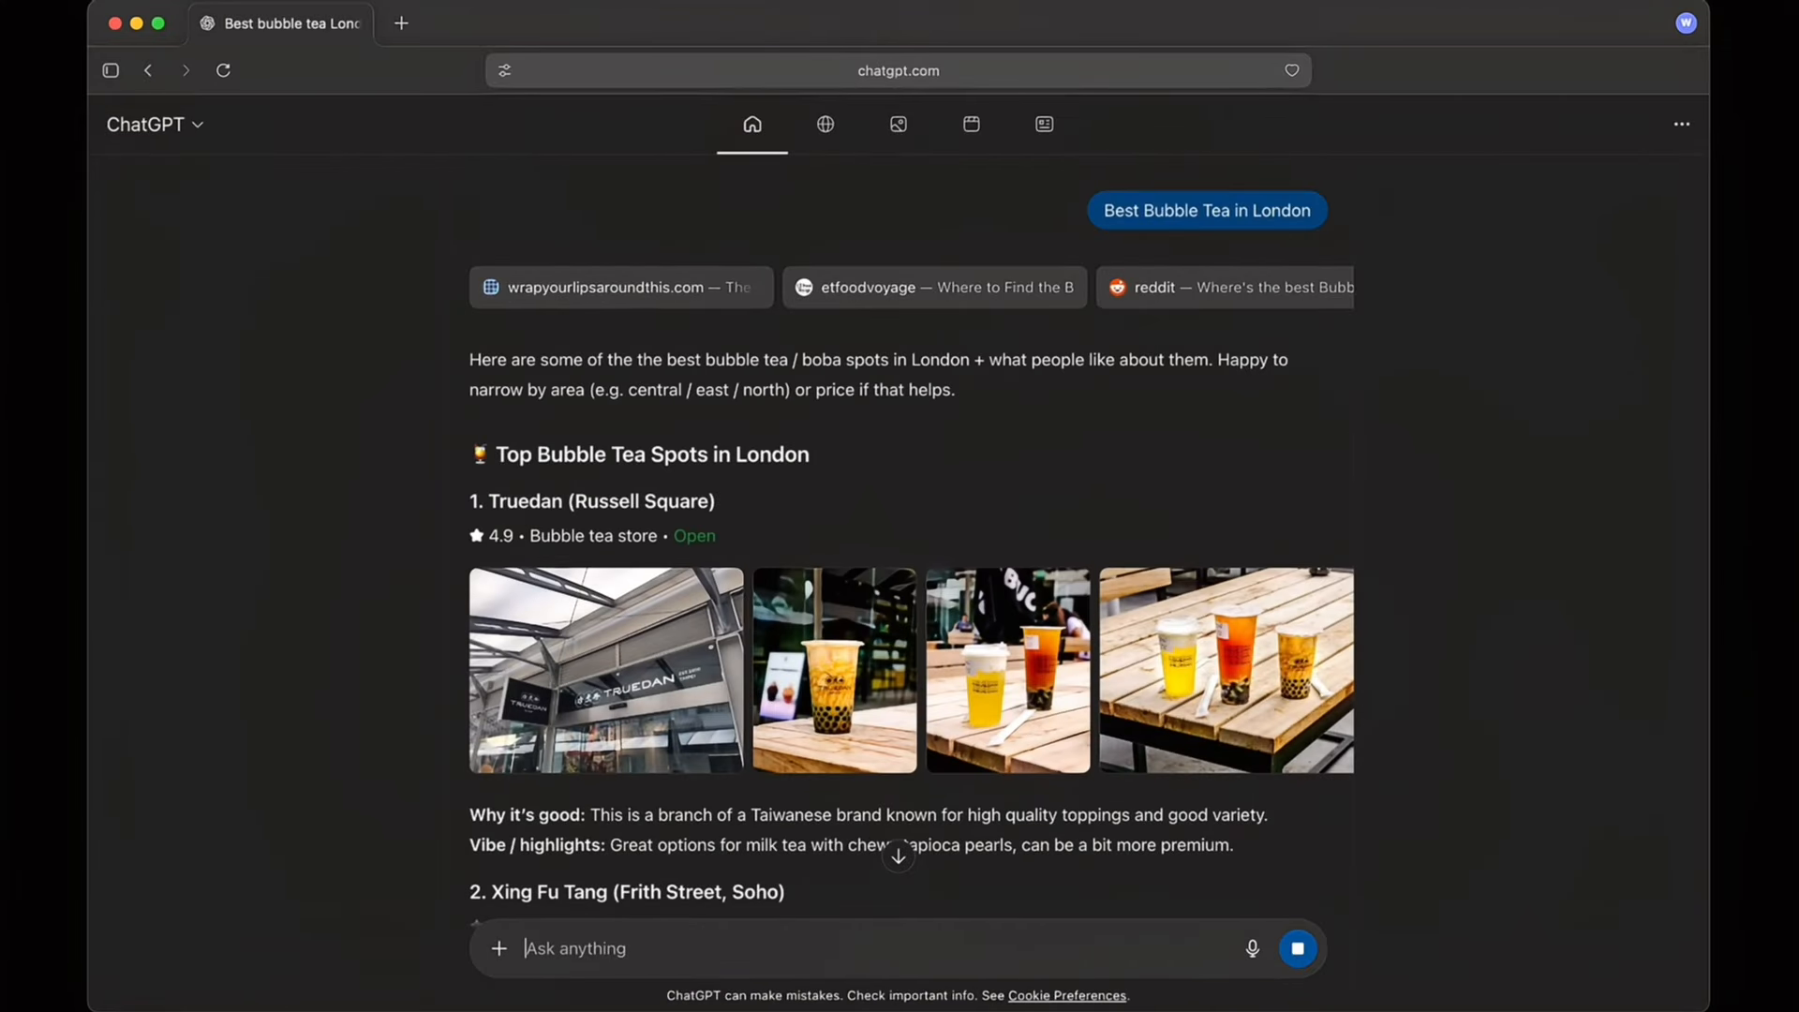
scroll(1211, 459, "down", 5)
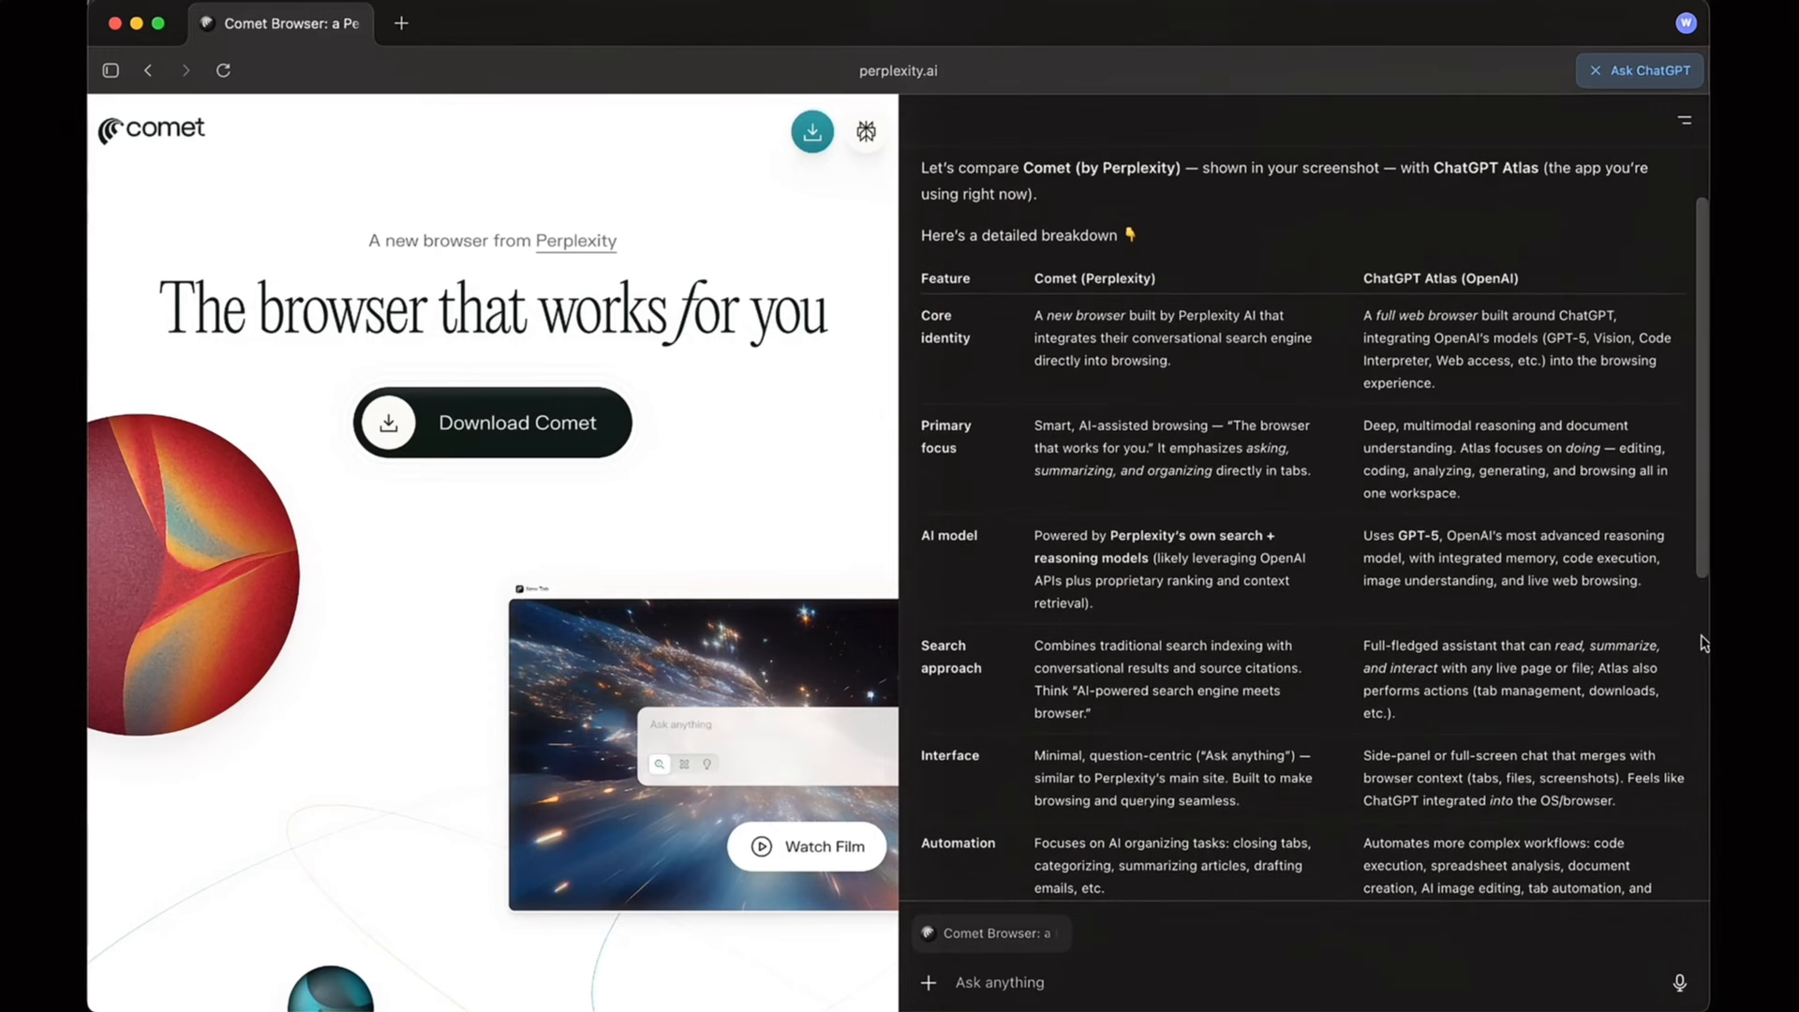
Read through ChatGPT's feature comparison of Comet and ChatGPT Atlas beside the Comet page.
scroll(1703, 642, "down", 4)
scroll(1703, 643, "down", 5)
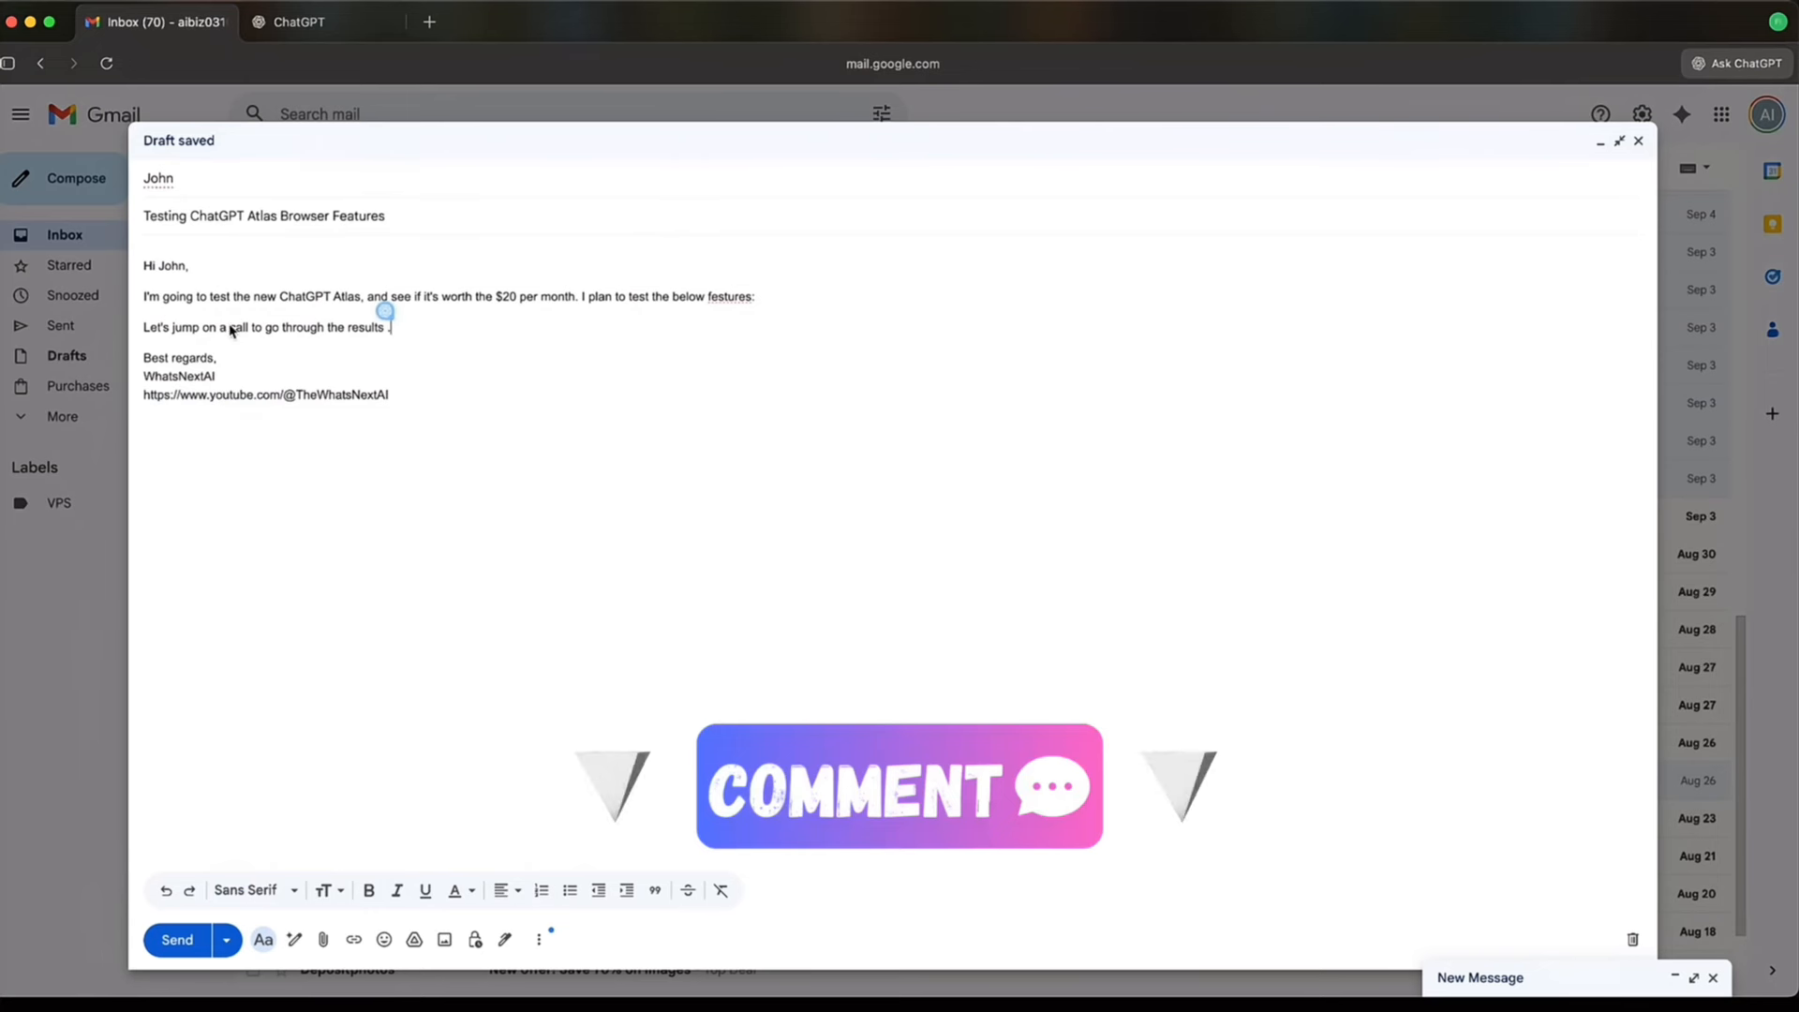
In the Gmail draft, select the greeting and body text and enter the rewrite request "Make it sounds more formal. Also suggest the features".
left_click_drag(391, 330, 141, 258)
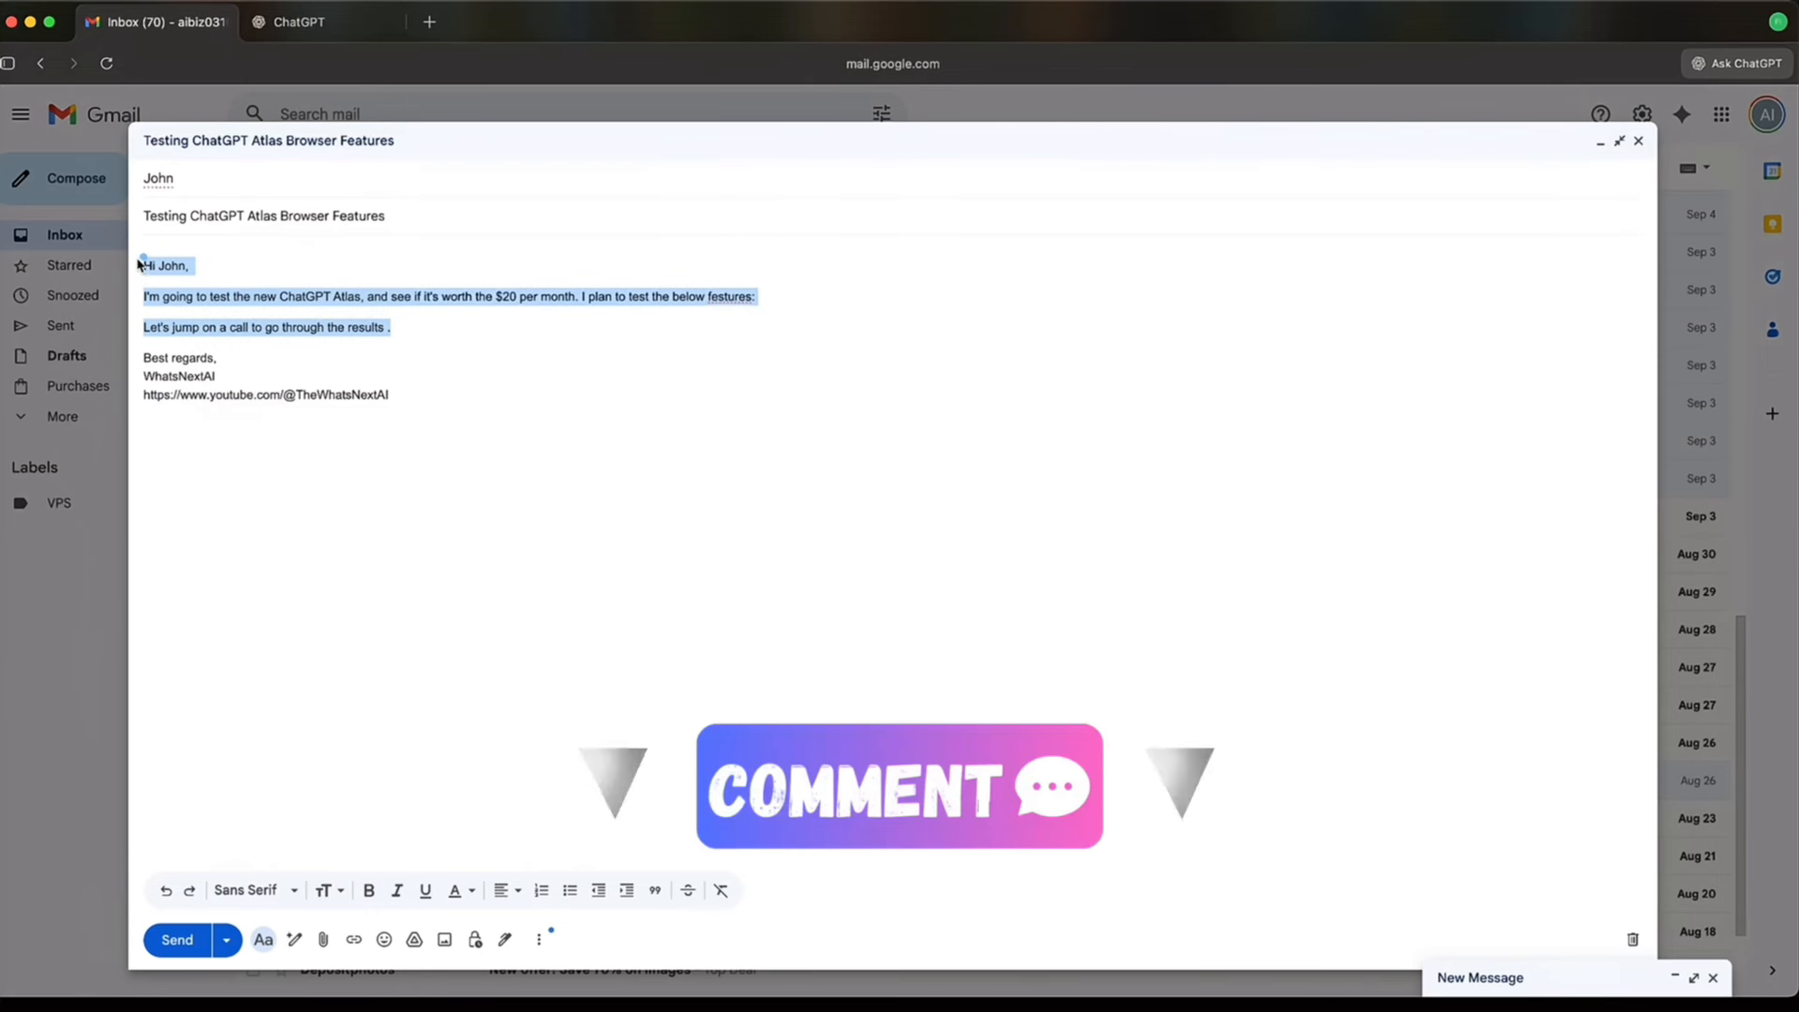
left_click(138, 250)
type("Make itsounds more formal")
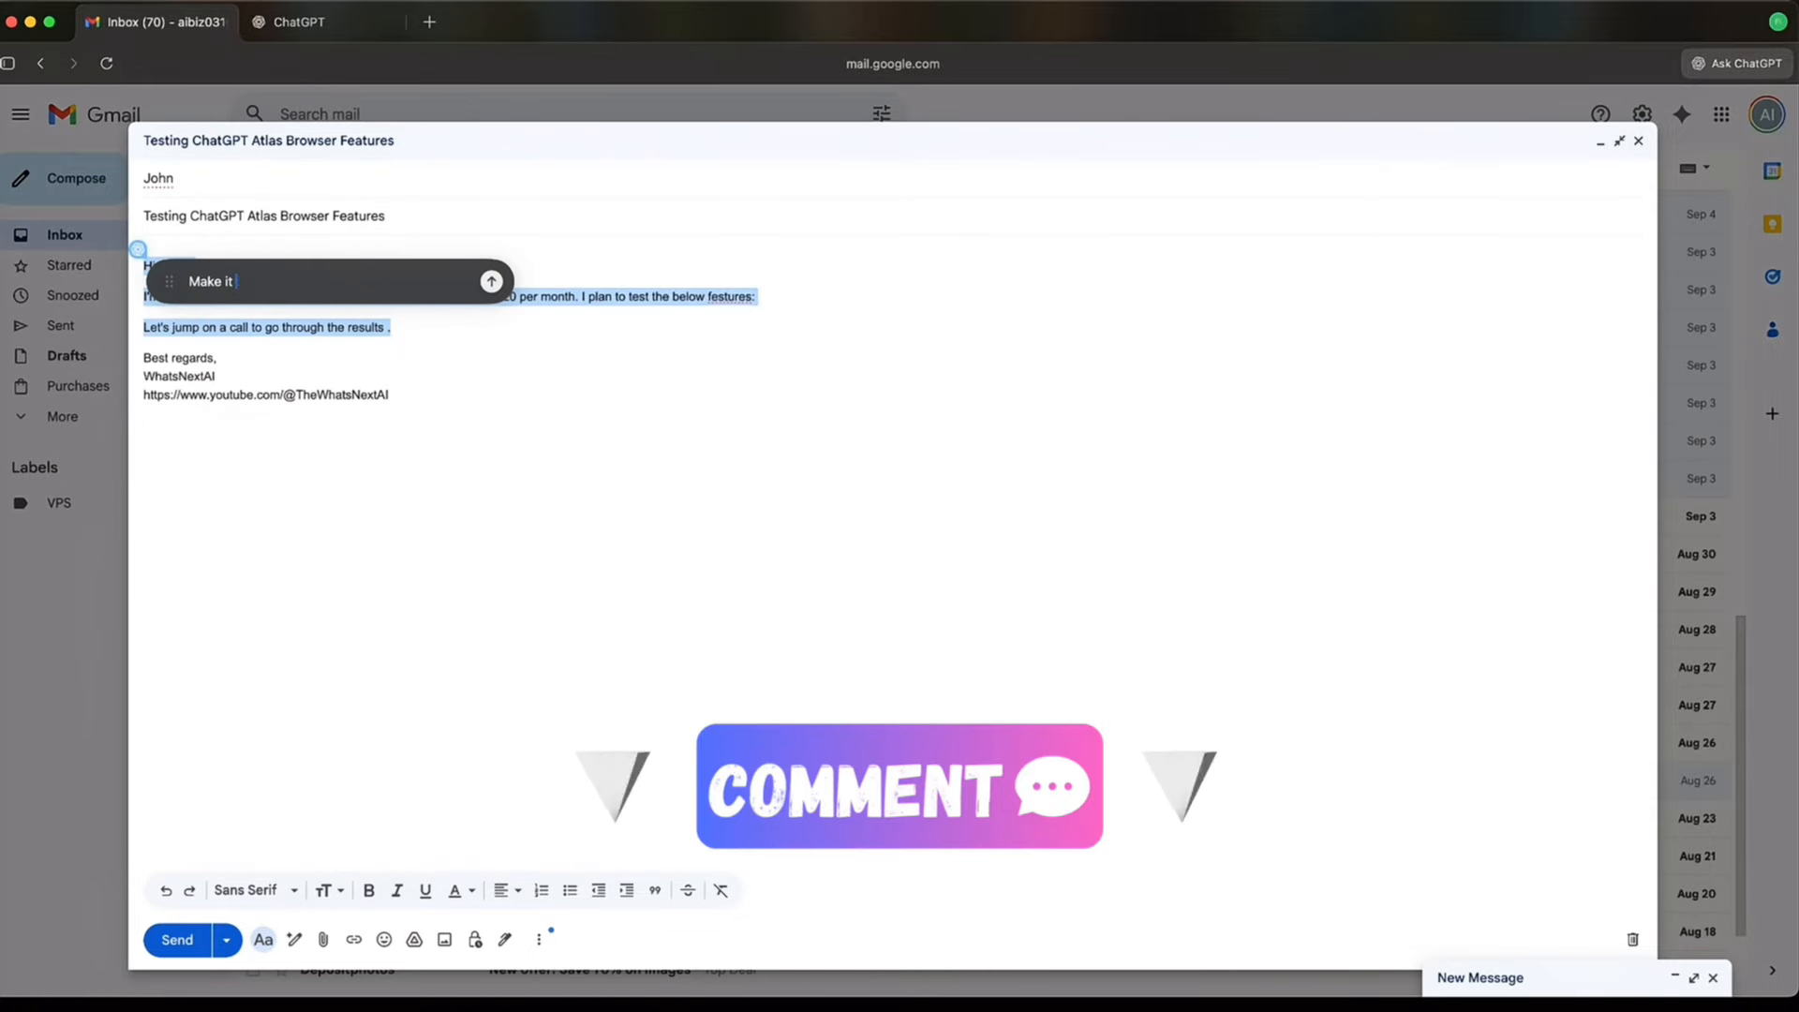
type(". Also suggest the features")
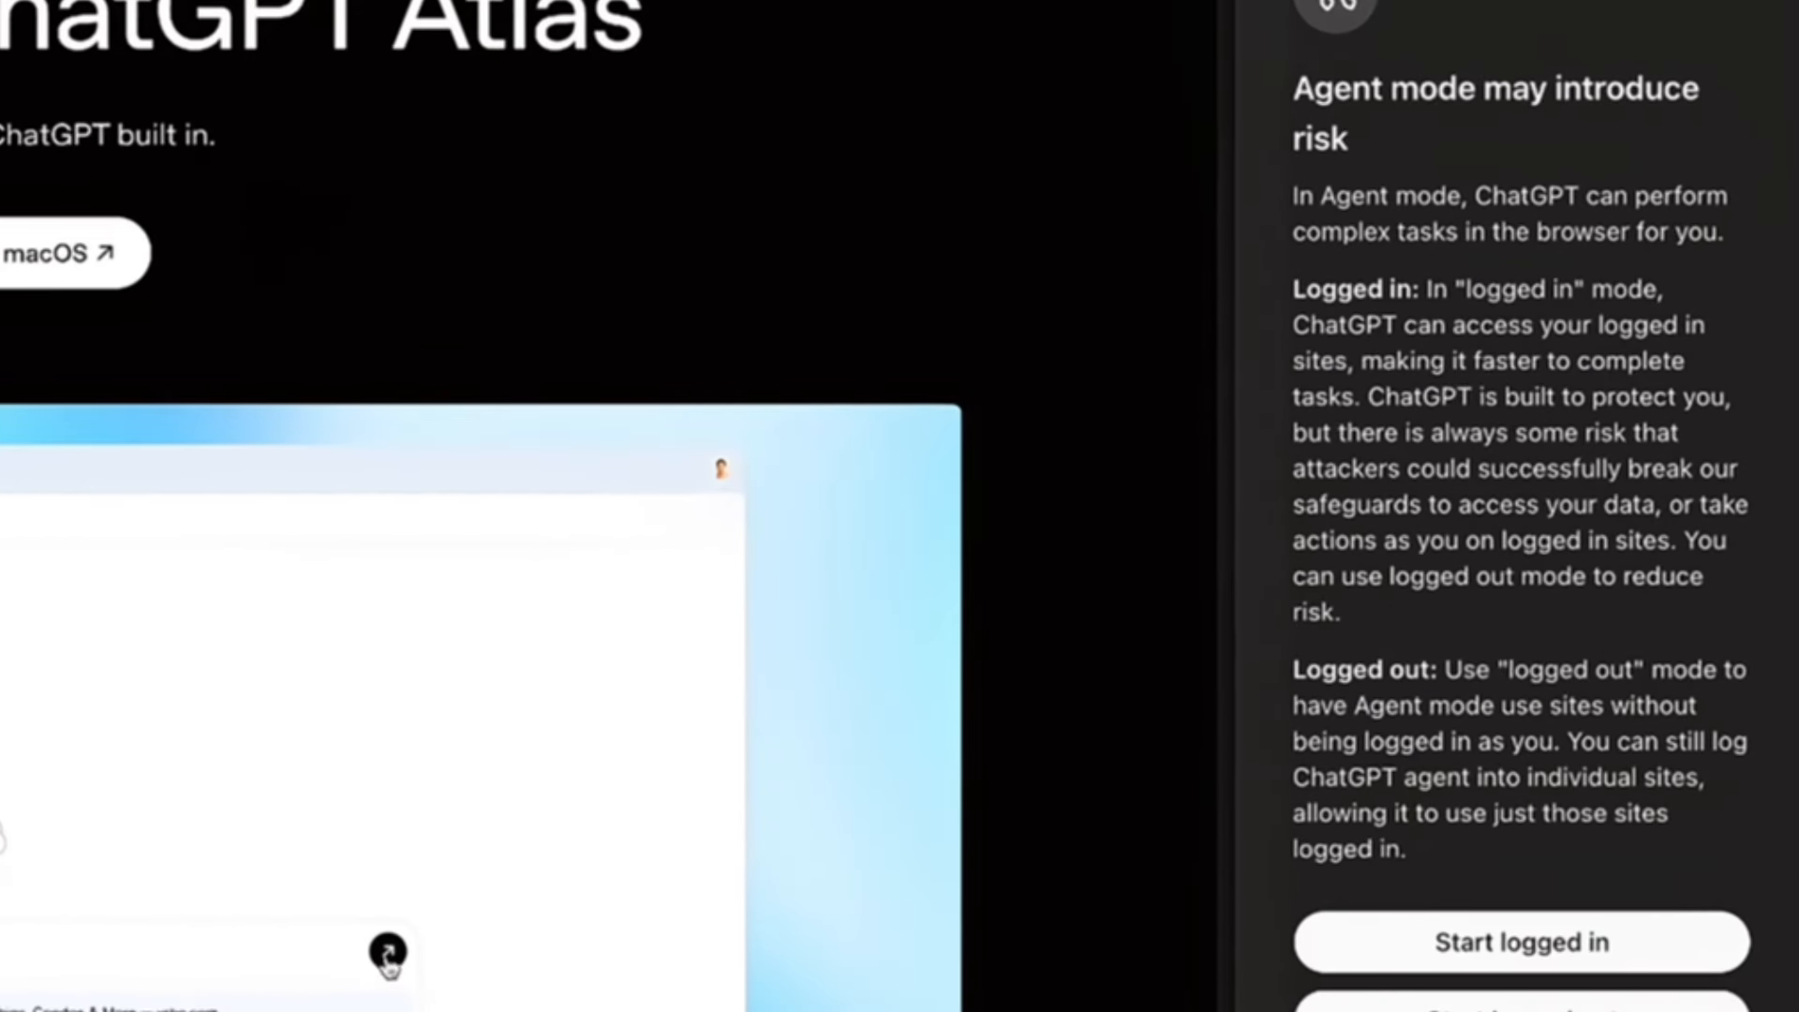
Start agent mode logged in and accept the notice about using agent mode with the calendar connector.
left_click(1560, 969)
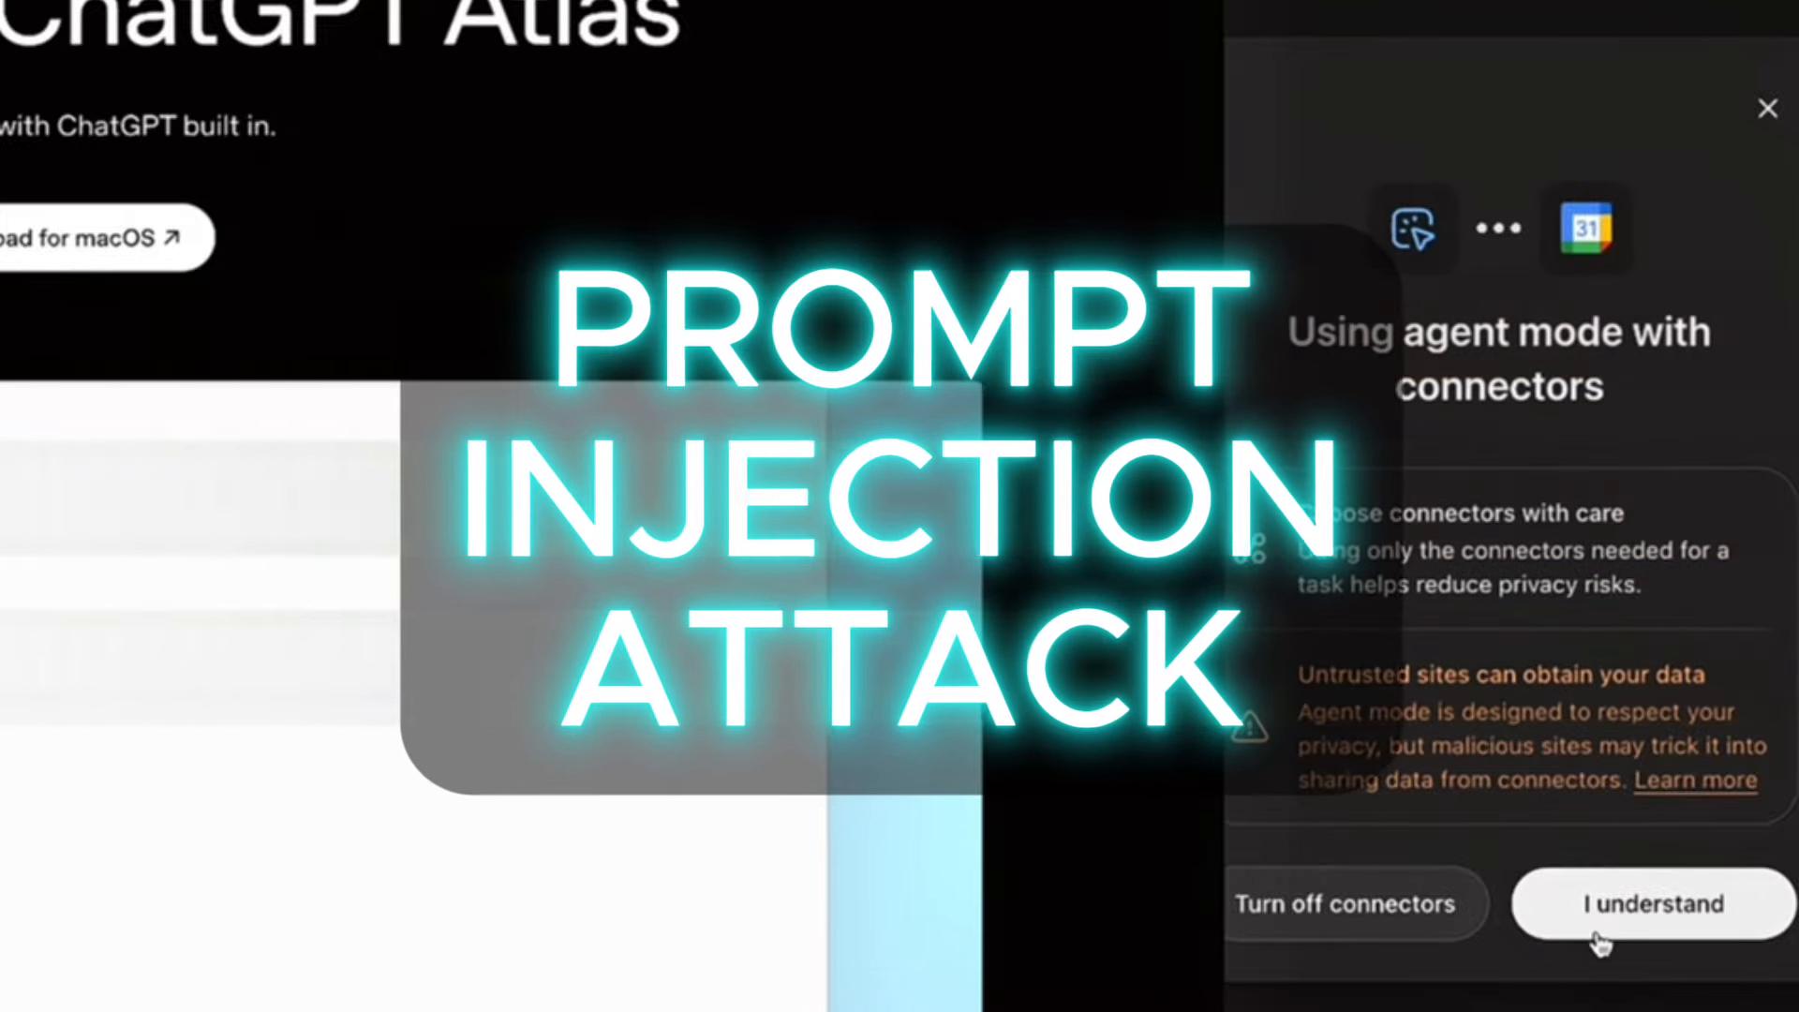
left_click(1600, 940)
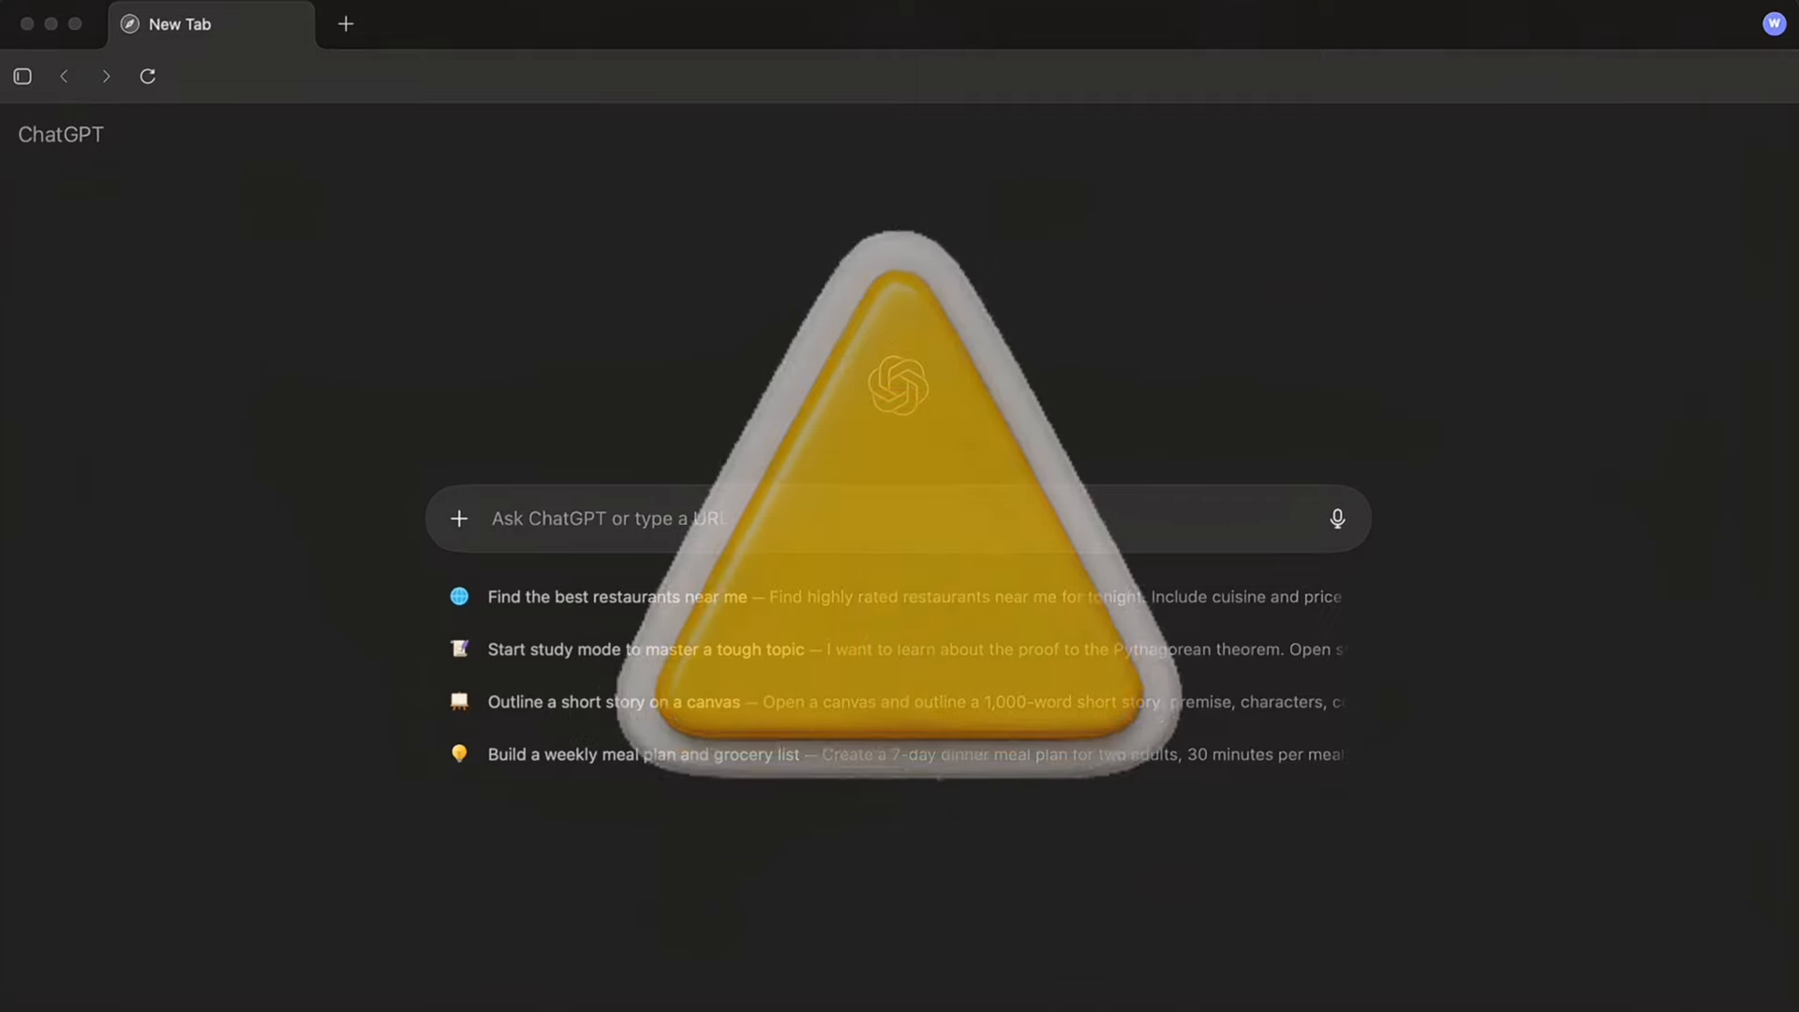